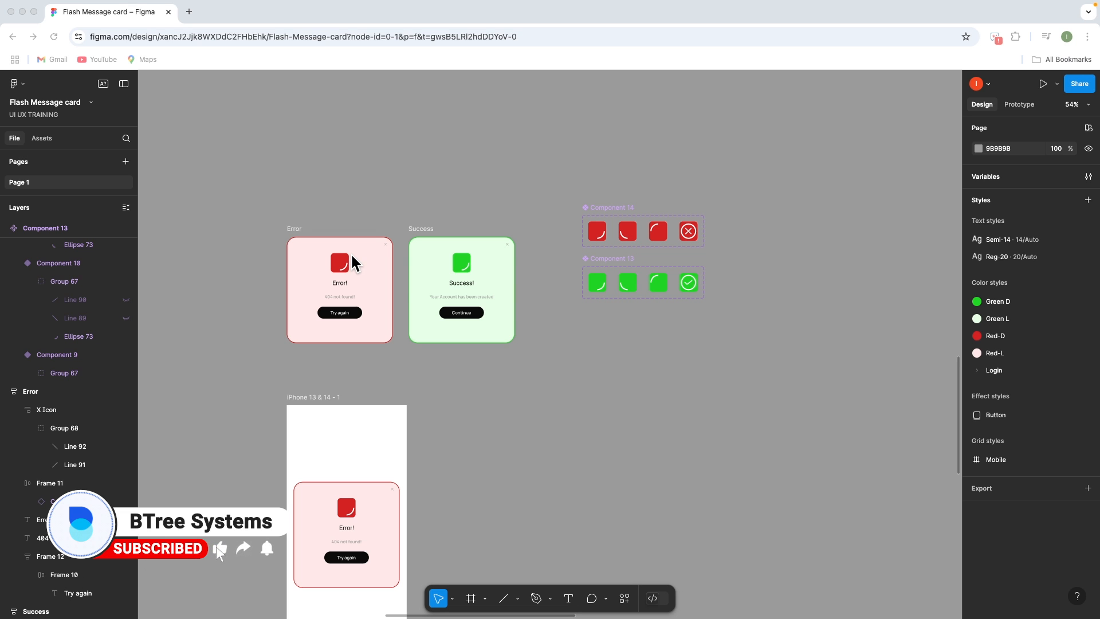
Preview the iPhone 13 & 14 frame's prototype and test its Try again interaction
scroll(463, 274, down, 3)
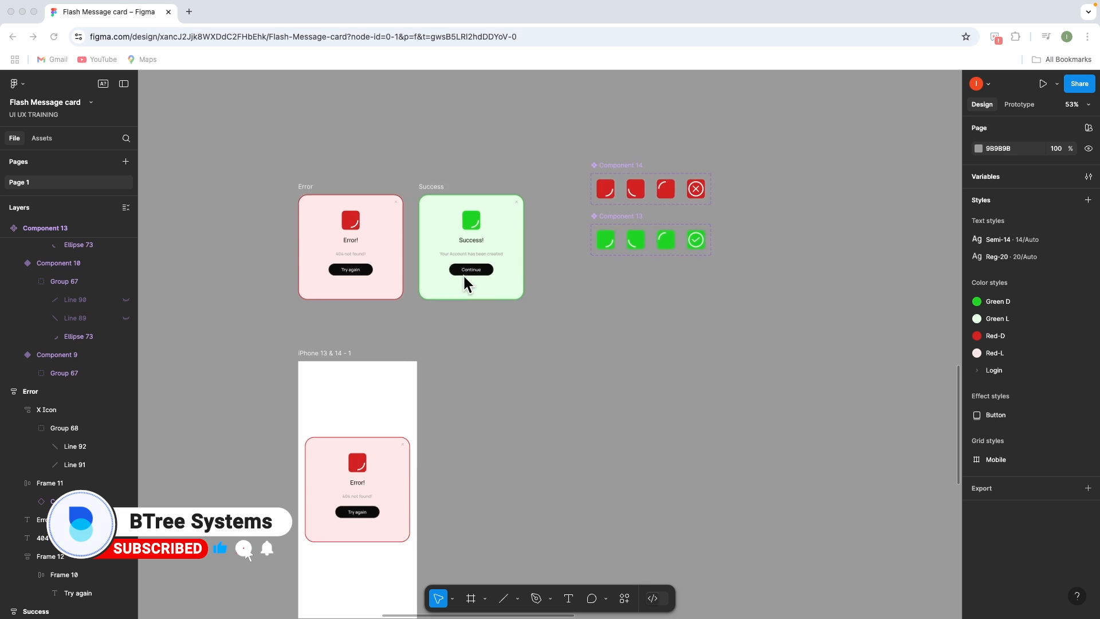
click(344, 342)
key(shift+space)
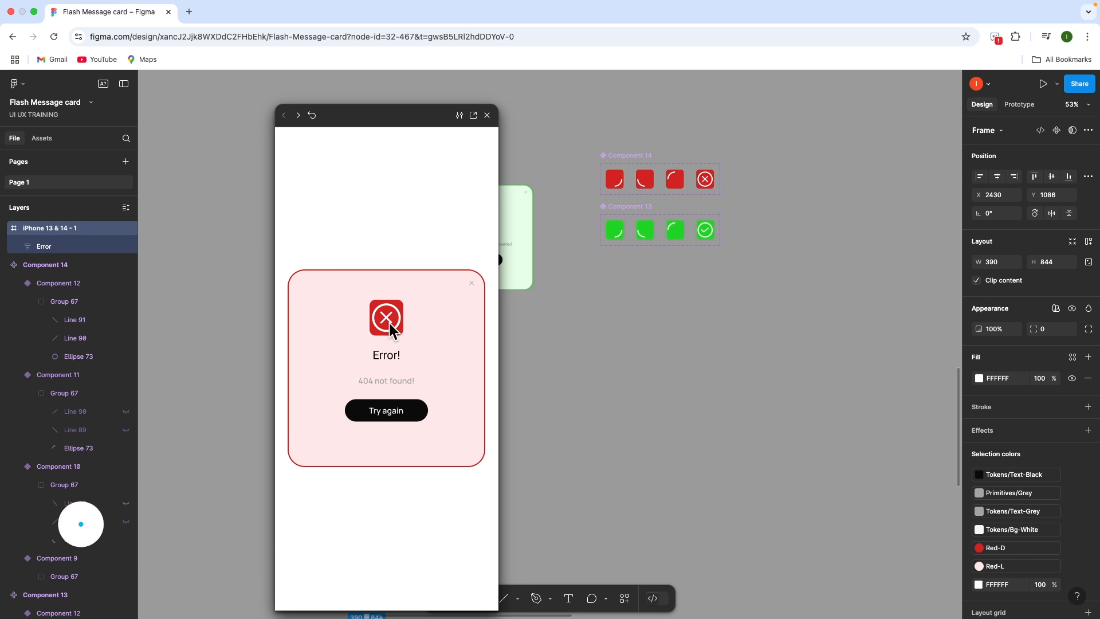
click(397, 410)
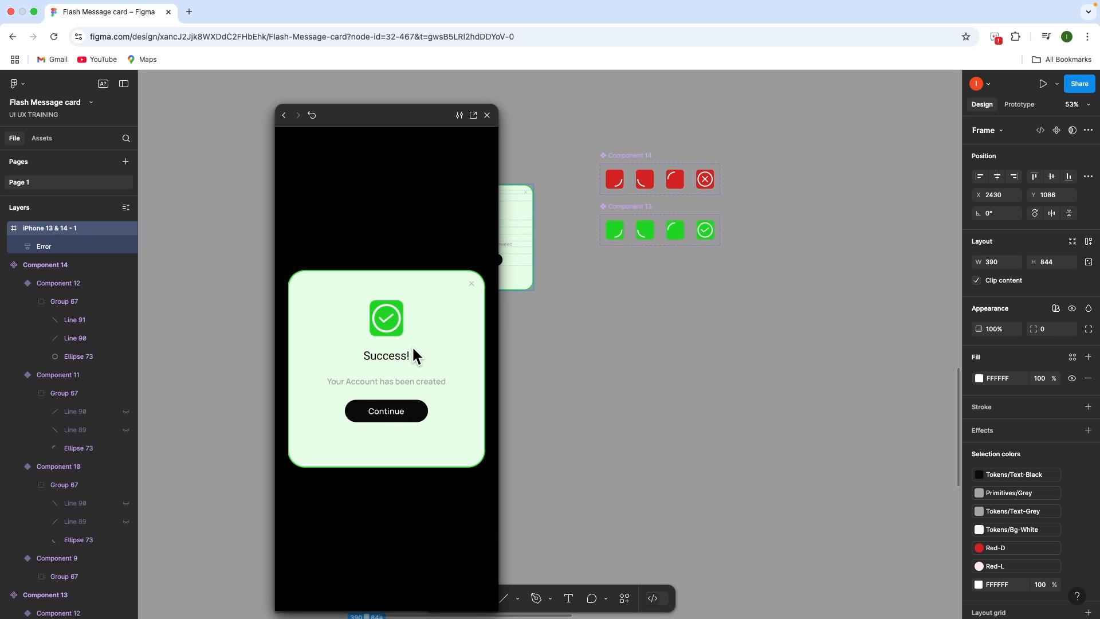
click(487, 115)
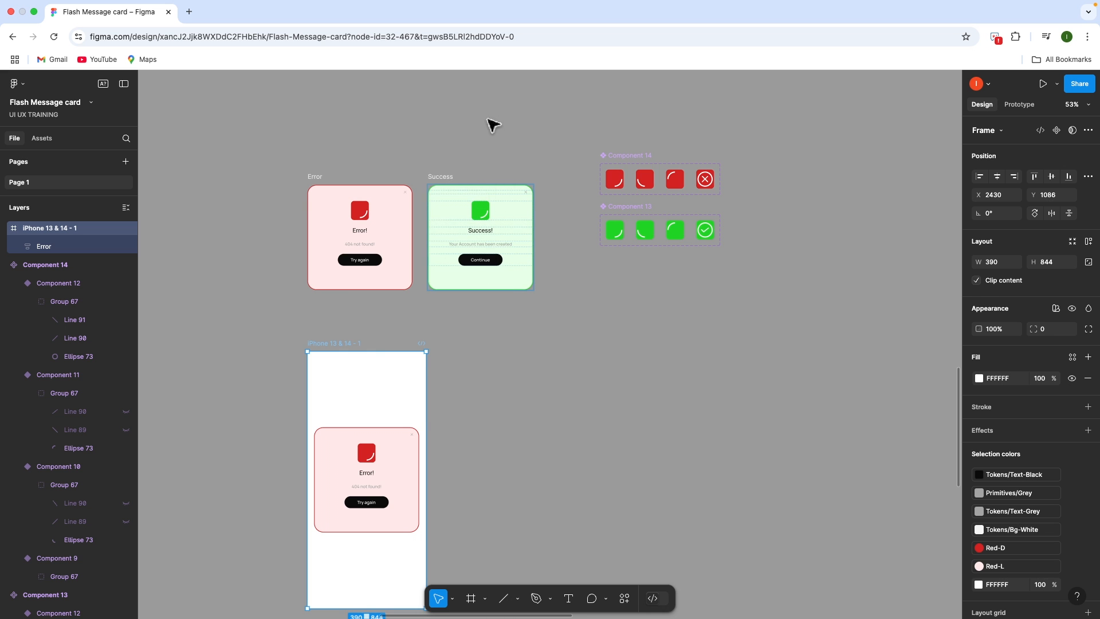
click(597, 359)
scroll(565, 342, up, 5)
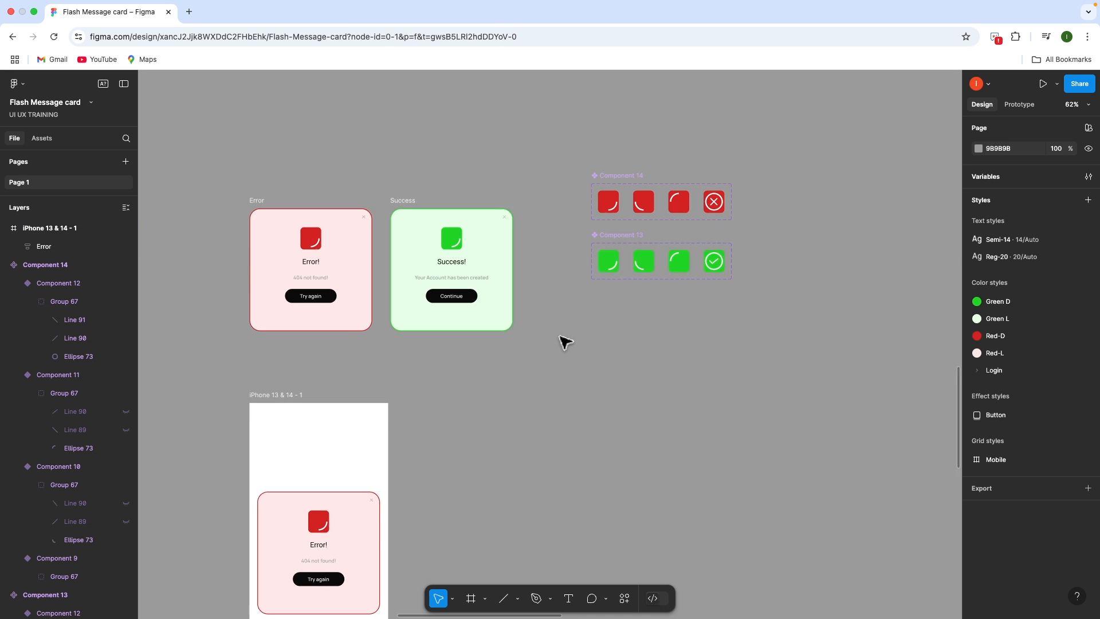
Draw a new 345×345 frame and position it beneath the Success card
key(f)
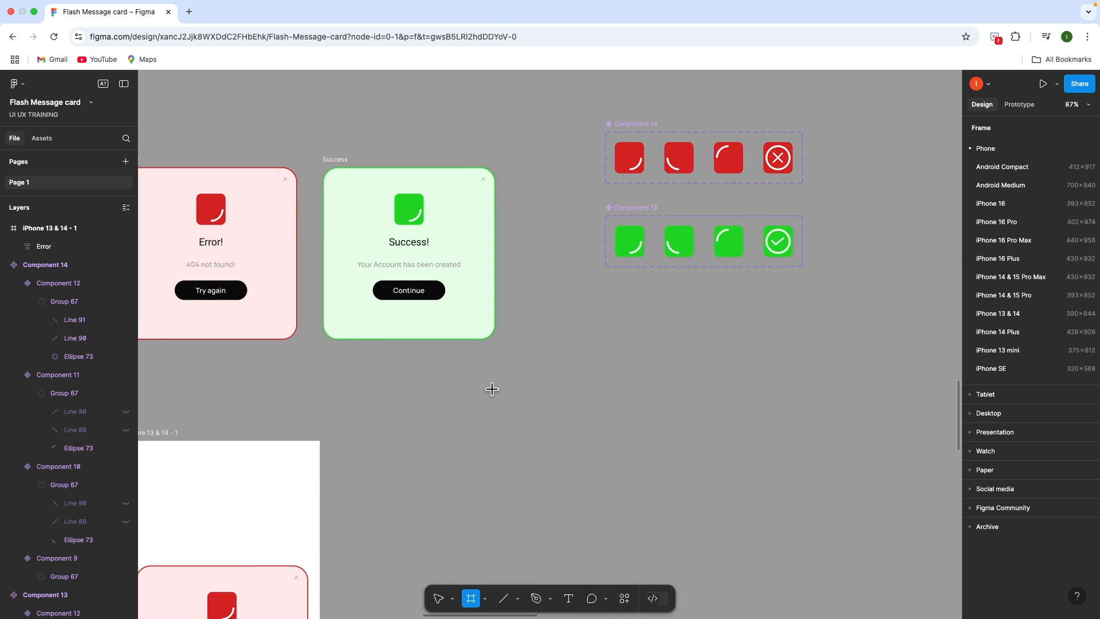
drag(519, 366, 696, 520)
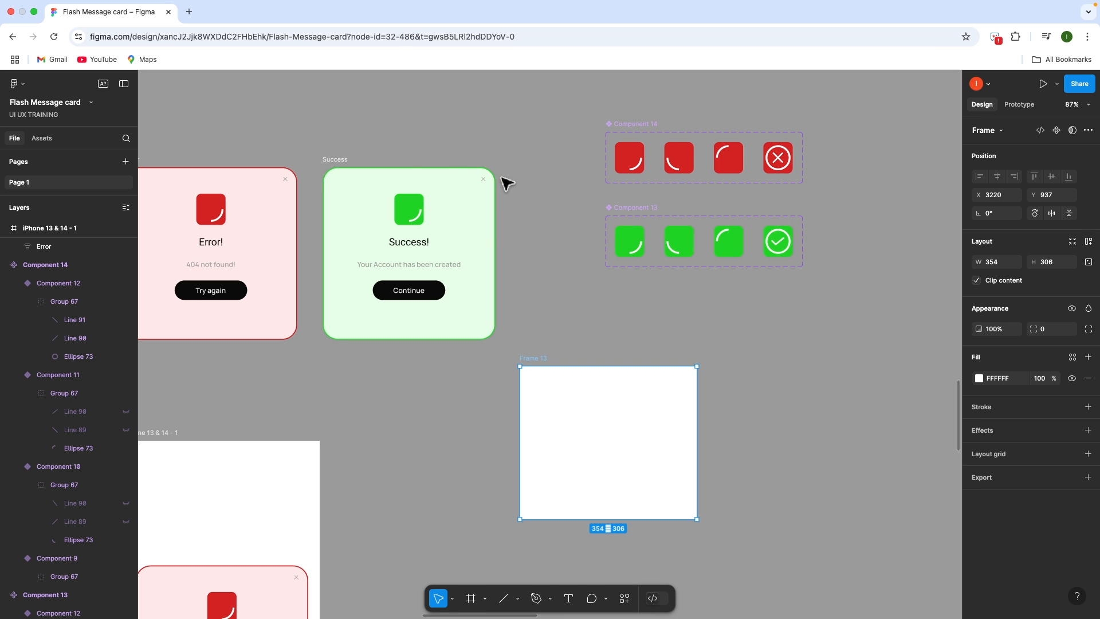
click(347, 166)
click(636, 409)
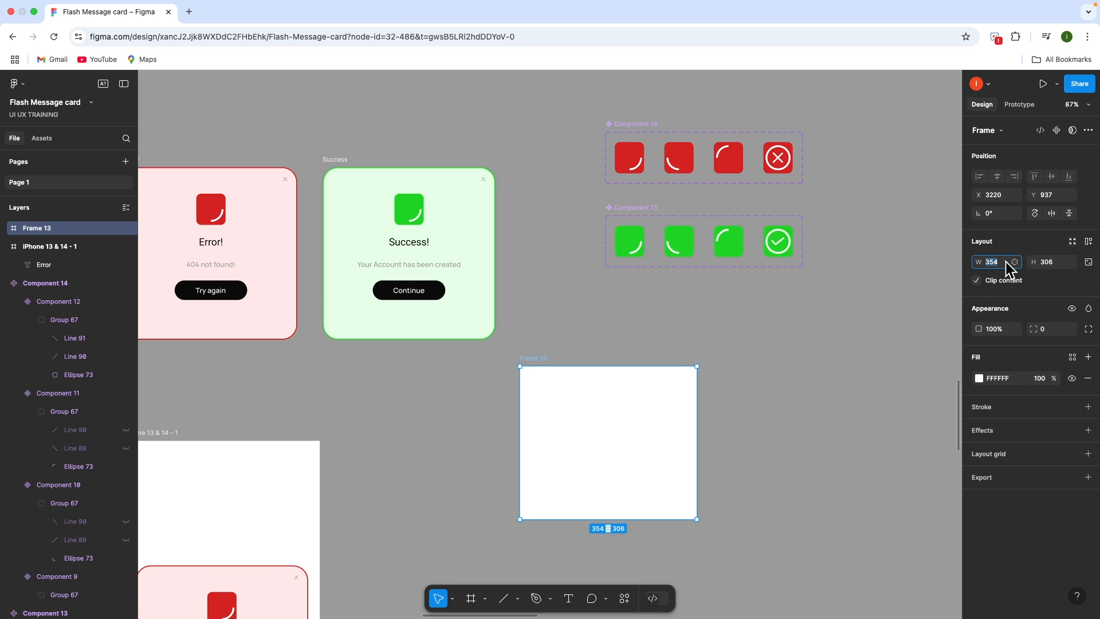
text(345)
click(1047, 266)
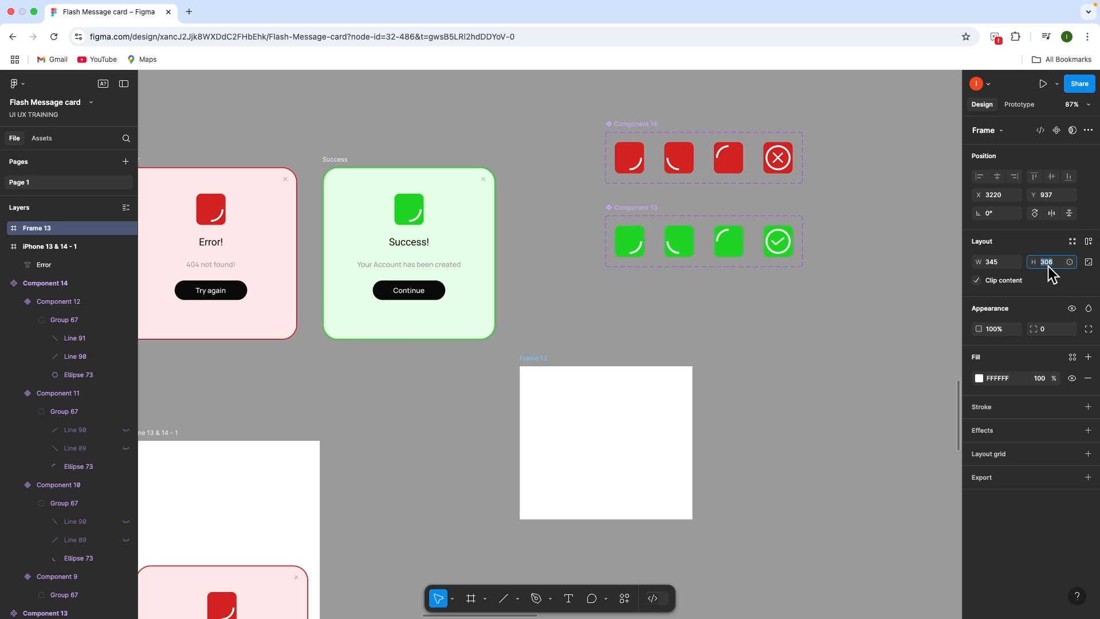
key(Return)
click(765, 385)
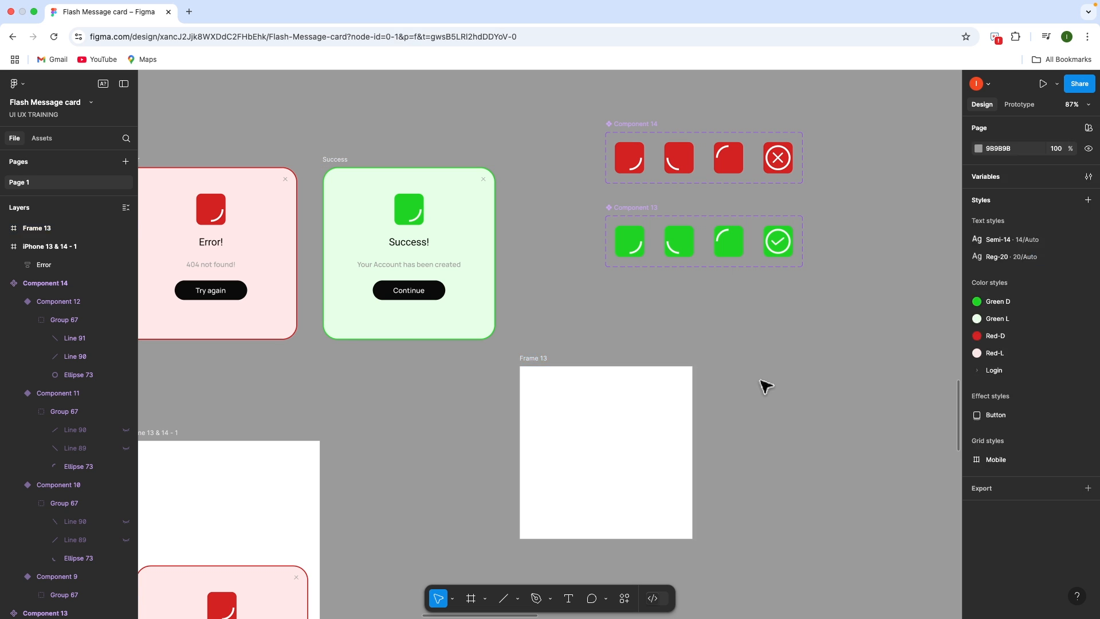
drag(592, 439, 585, 456)
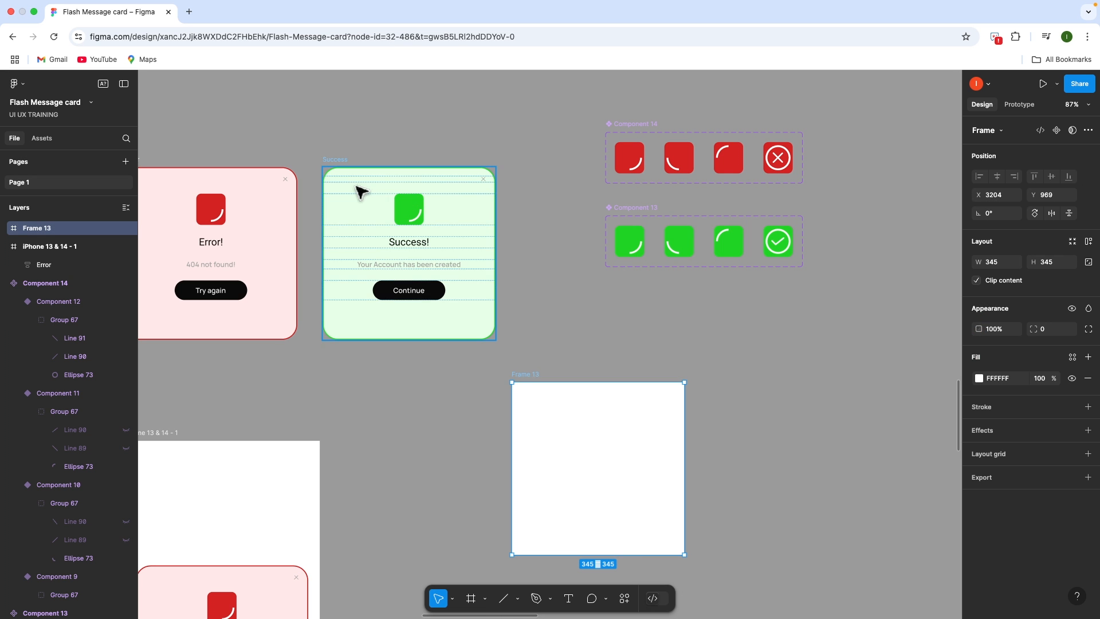
Round the new frame's corners to a radius of 30
click(344, 164)
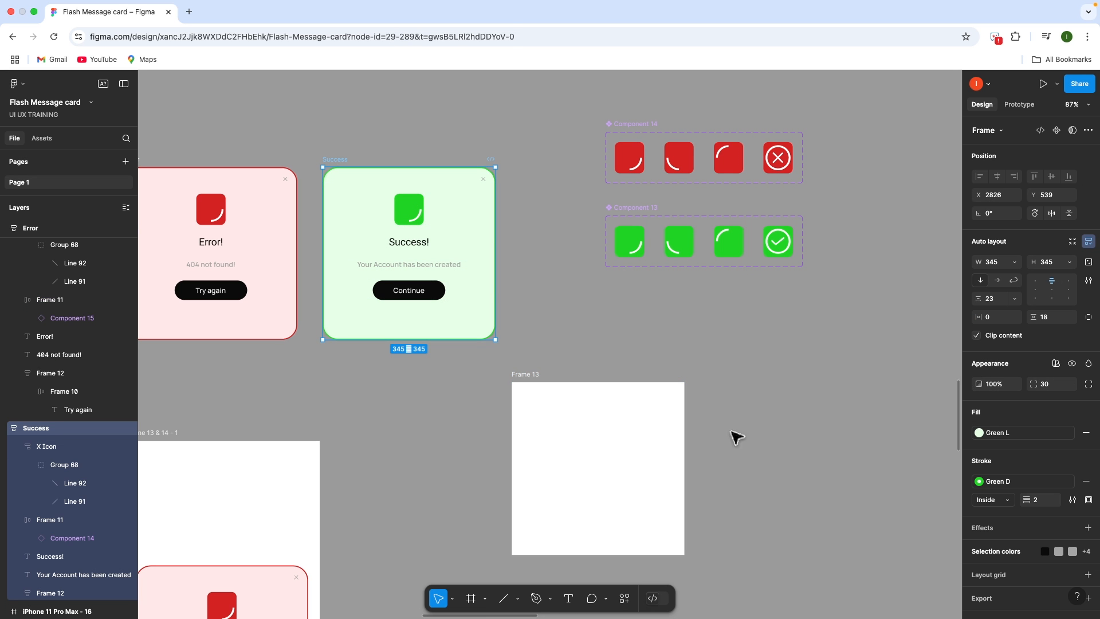
click(663, 422)
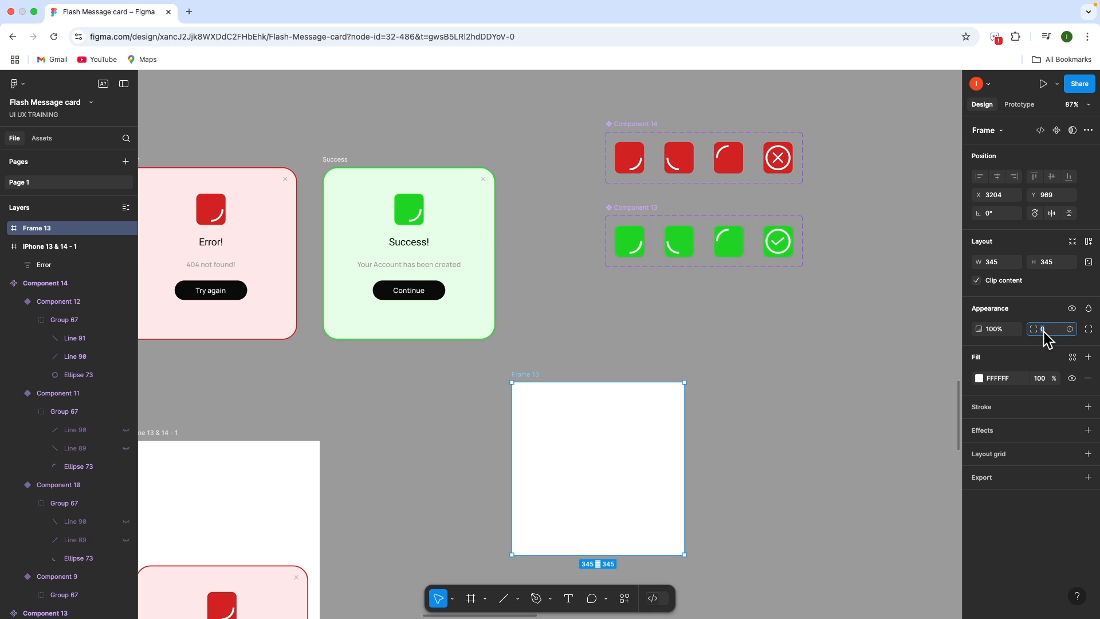
text(39)
key(Return)
Give the frame a Green D border and a Green L fill
click(1088, 408)
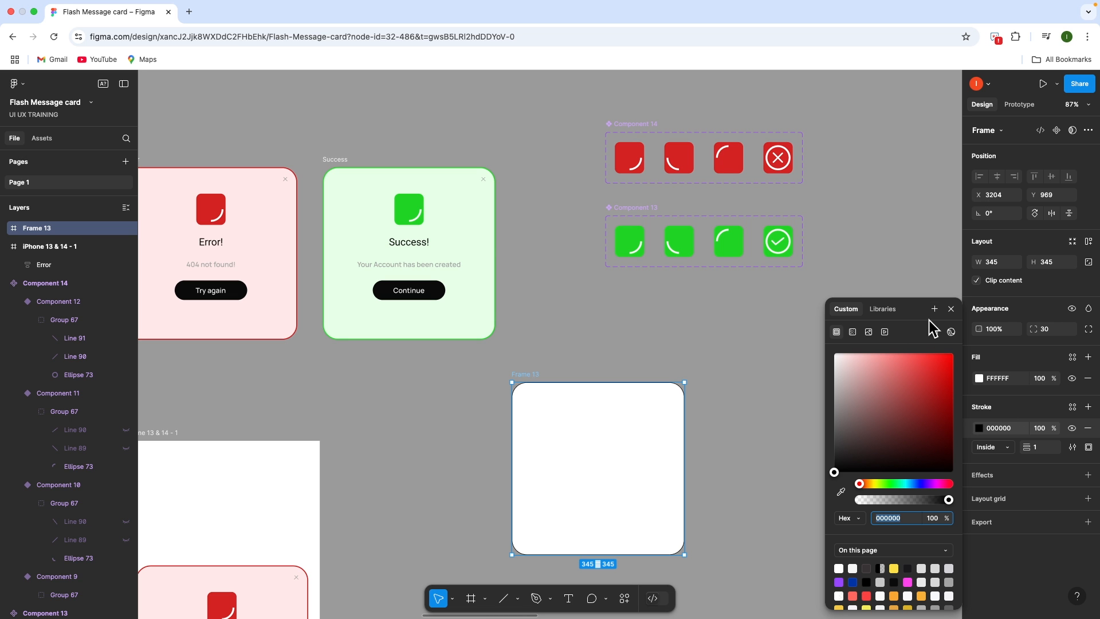
click(950, 310)
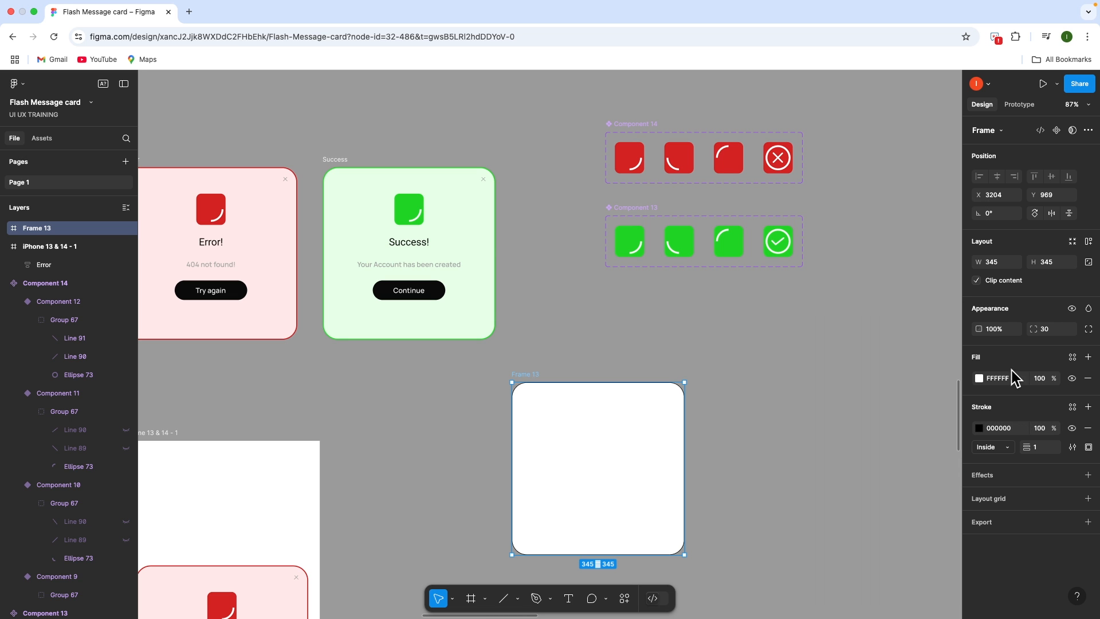
click(1073, 408)
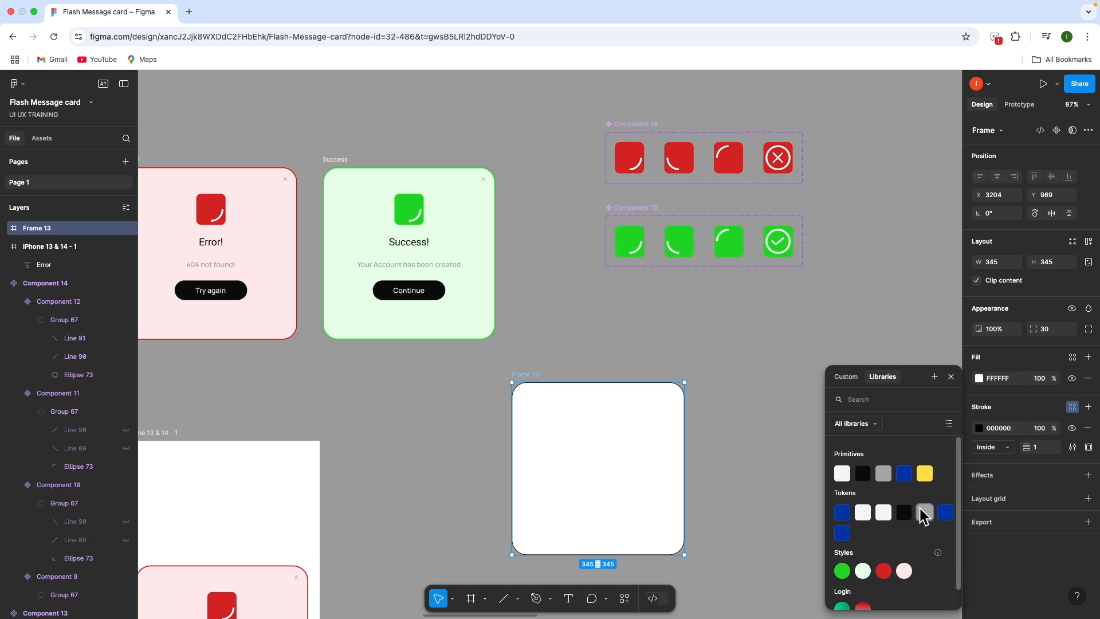
scroll(919, 509, down, 1)
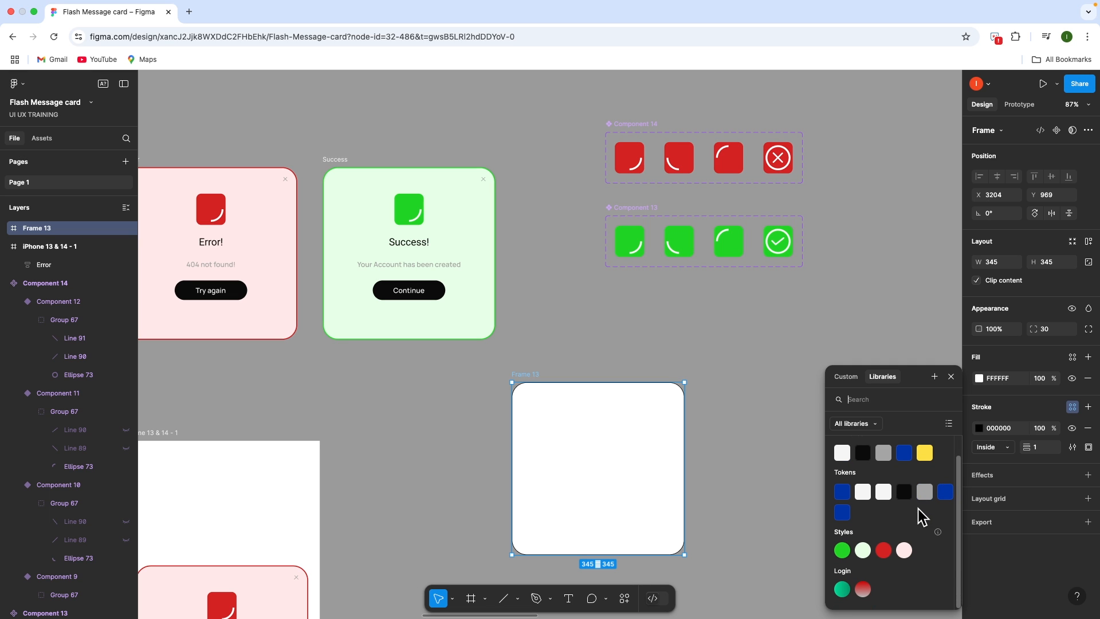
click(843, 550)
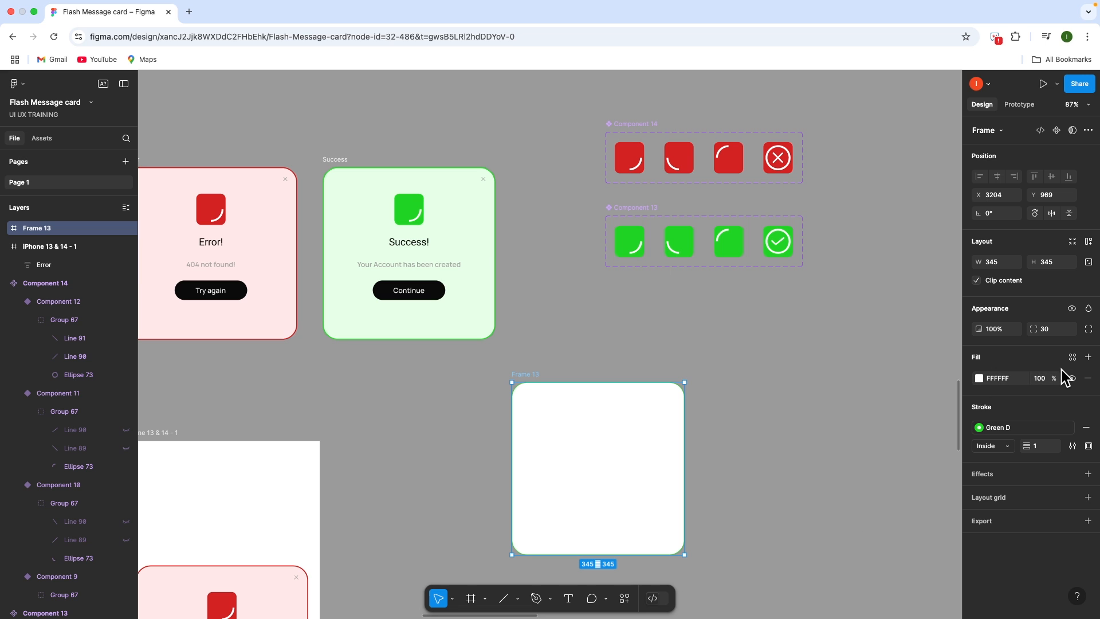
click(1073, 357)
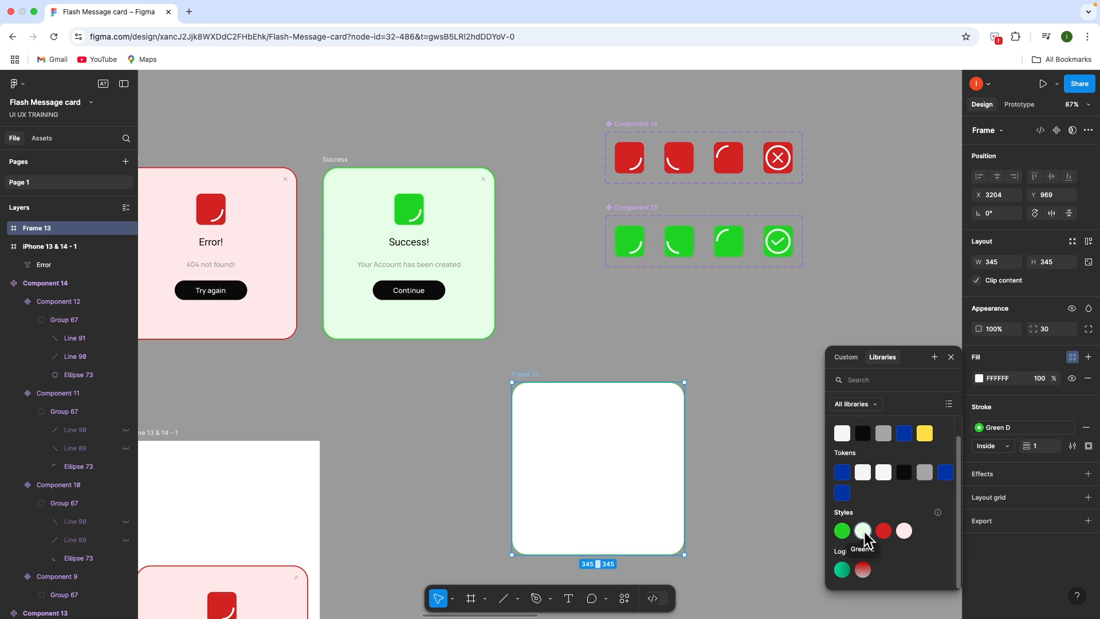
click(863, 531)
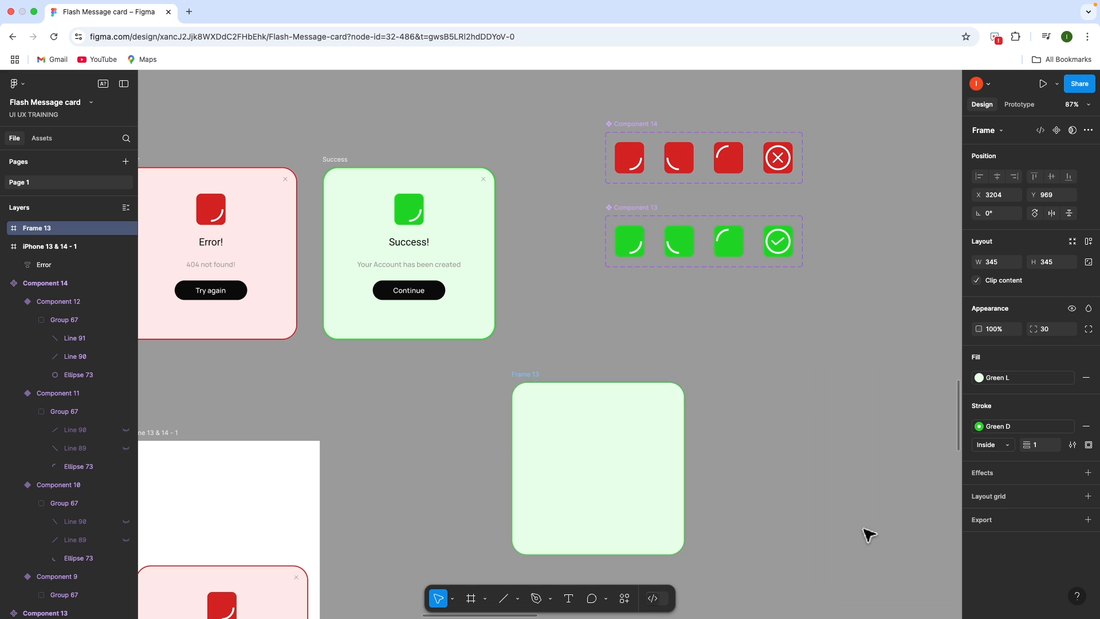
click(771, 445)
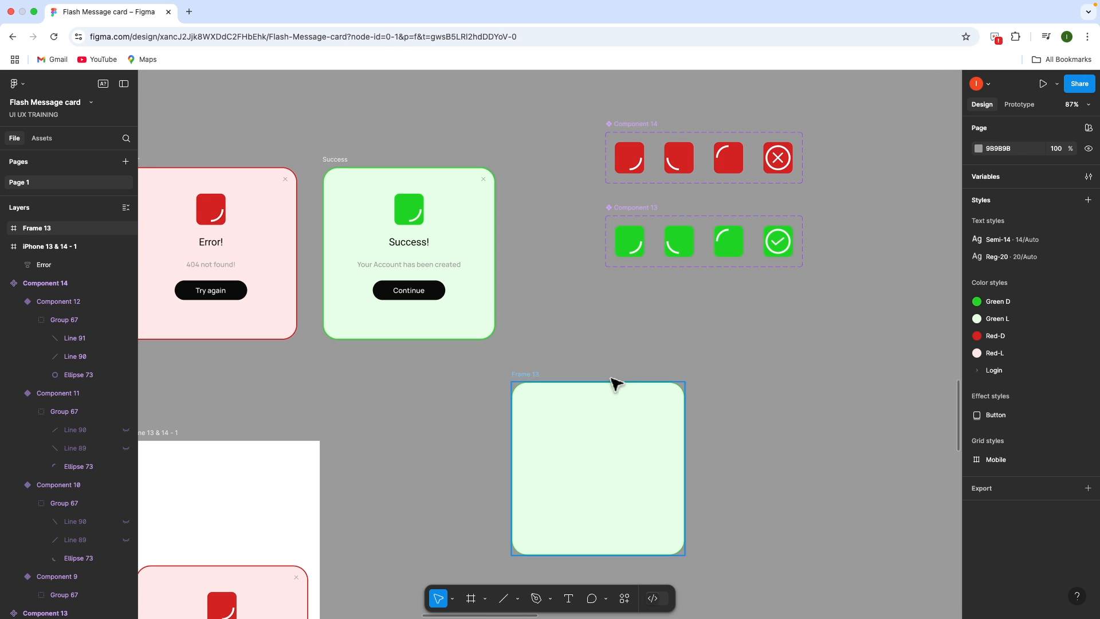
Draw a small rectangle above Frame 13
scroll(509, 372, up, 4)
scroll(521, 368, right, 1)
scroll(521, 368, down, 4)
scroll(523, 373, down, 2)
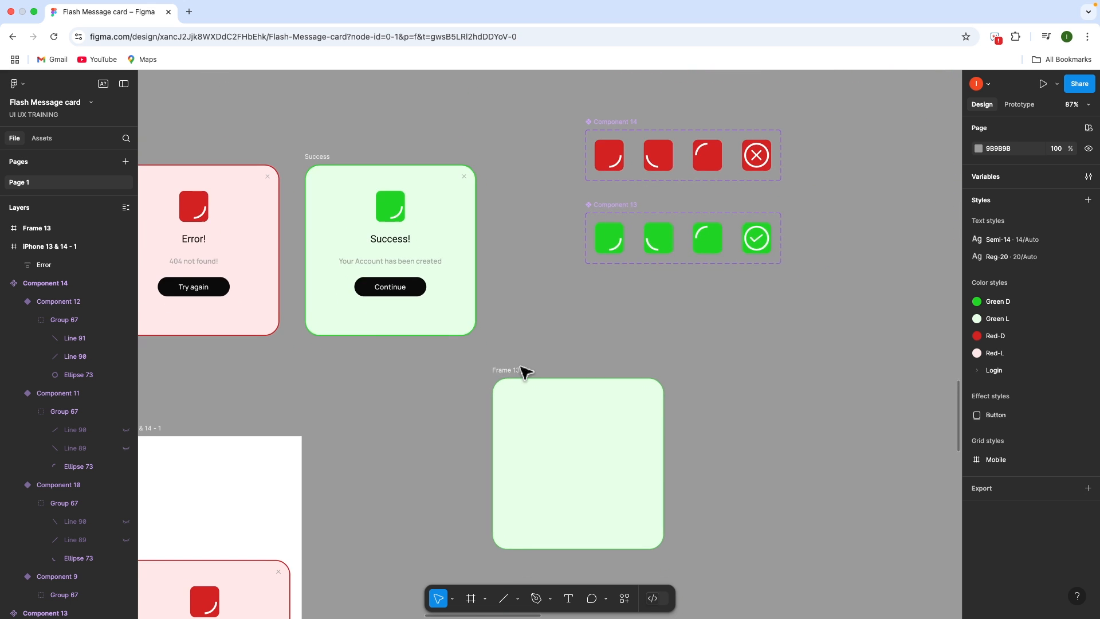
scroll(381, 206, up, 3)
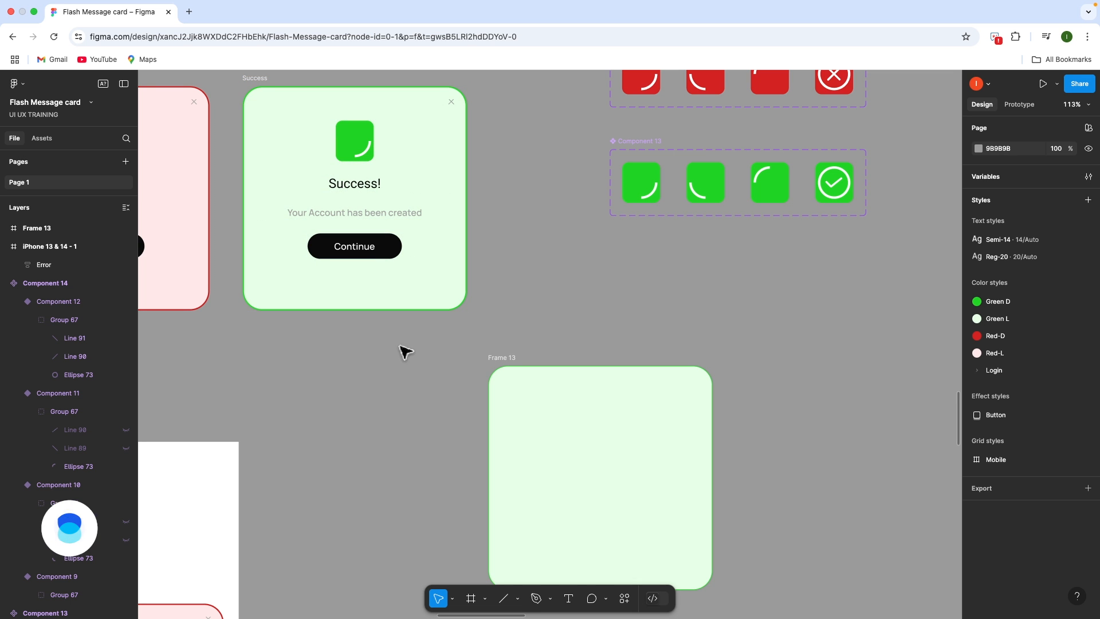
click(610, 373)
key(r)
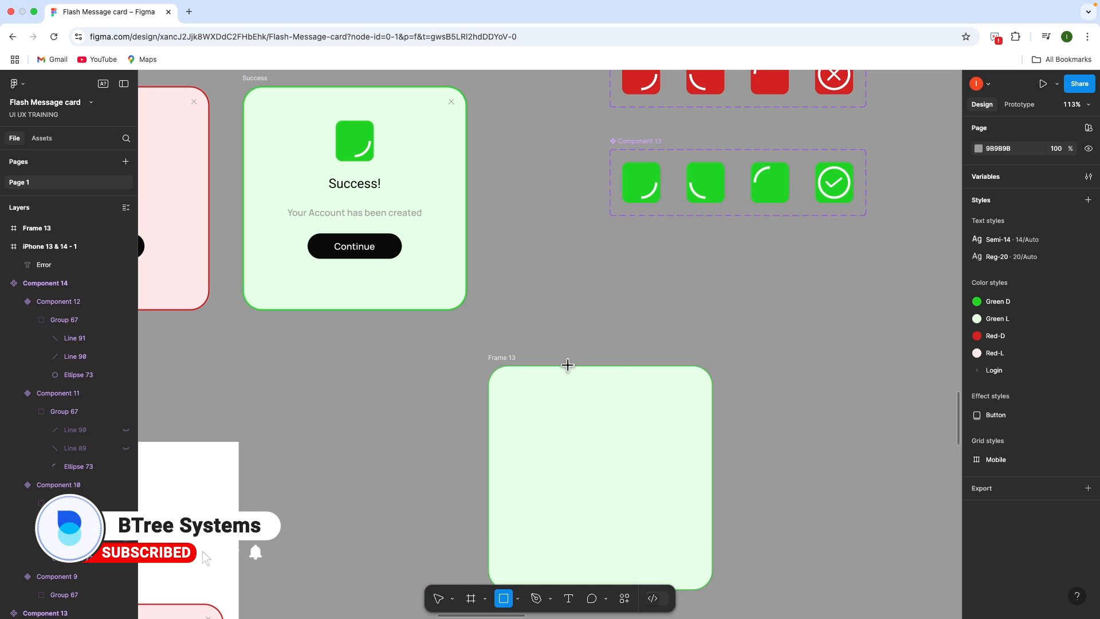
drag(634, 285, 687, 327)
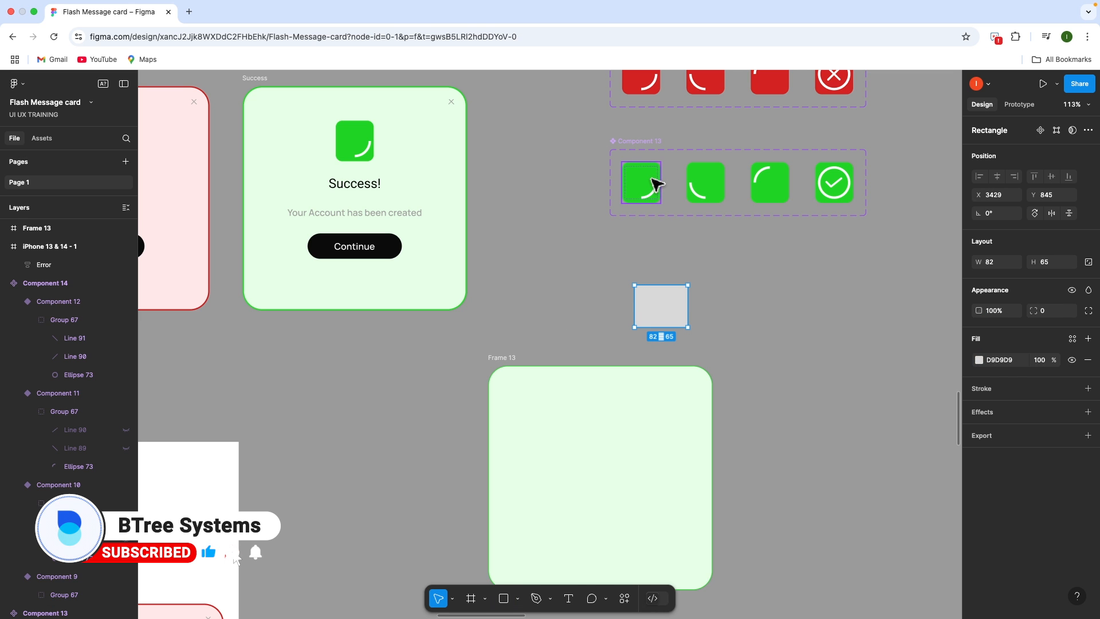
Resize the rectangle to a 60×60 square and move it into Frame 13
click(653, 180)
click(661, 306)
click(997, 266)
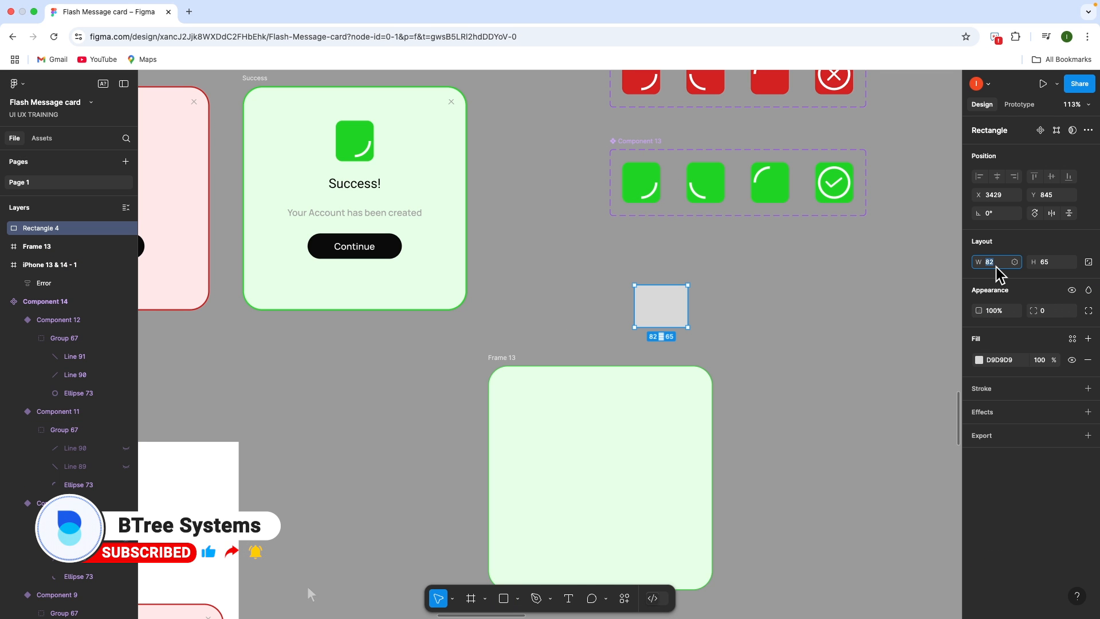
click(1043, 266)
text(60)
key(Return)
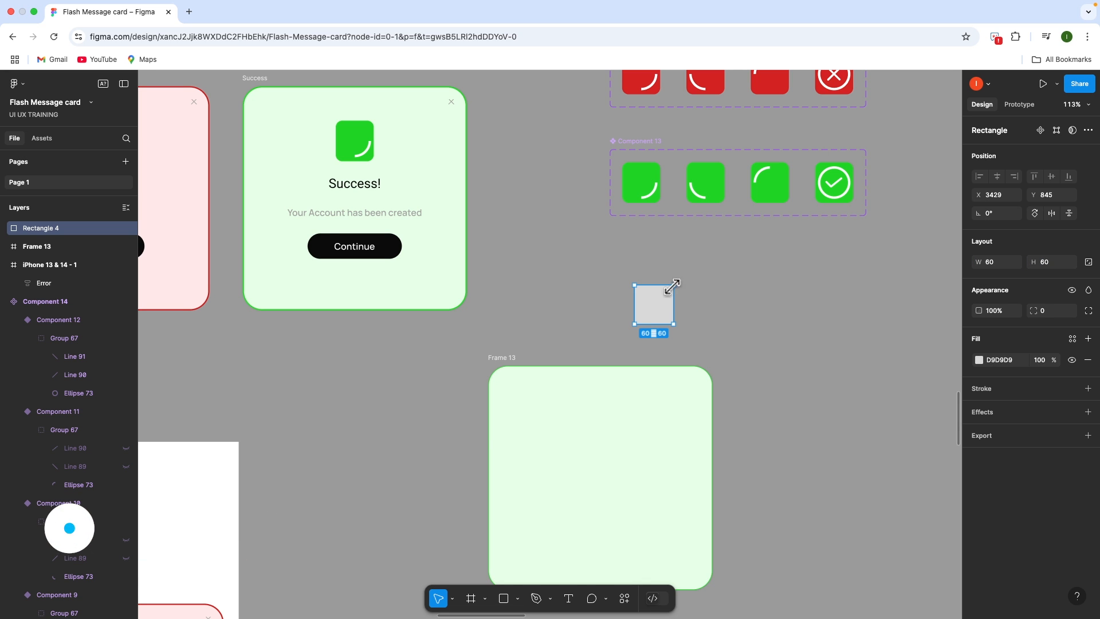
drag(659, 304, 725, 348)
Wrap the grey square in a new frame, Frame 14, with a corner radius of 3
scroll(718, 345, right, 2)
scroll(717, 345, down, 1)
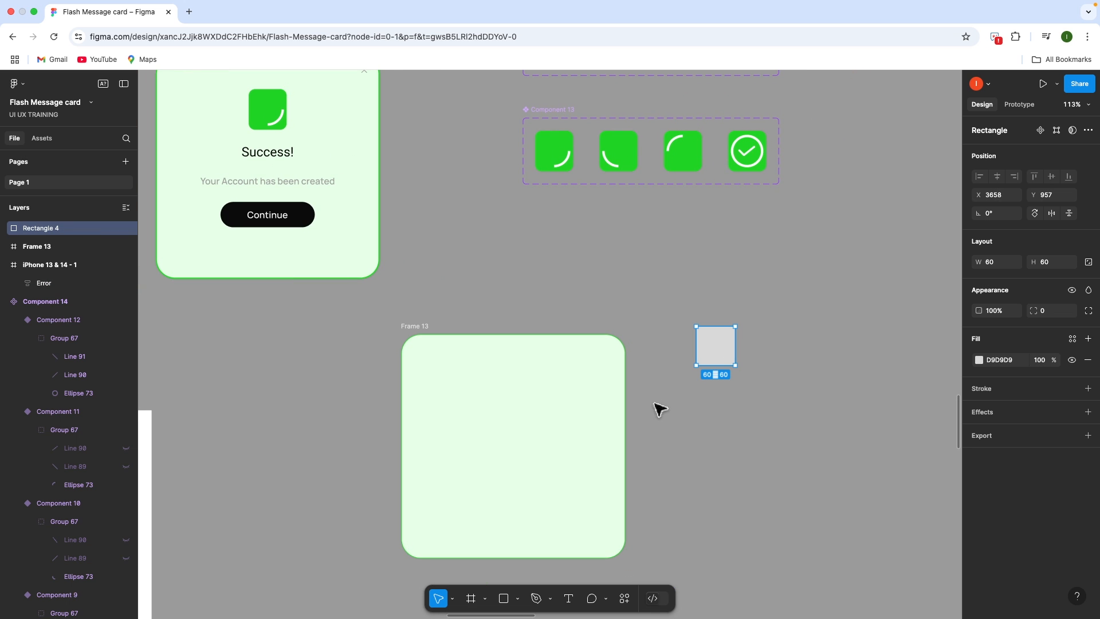
right_click(732, 354)
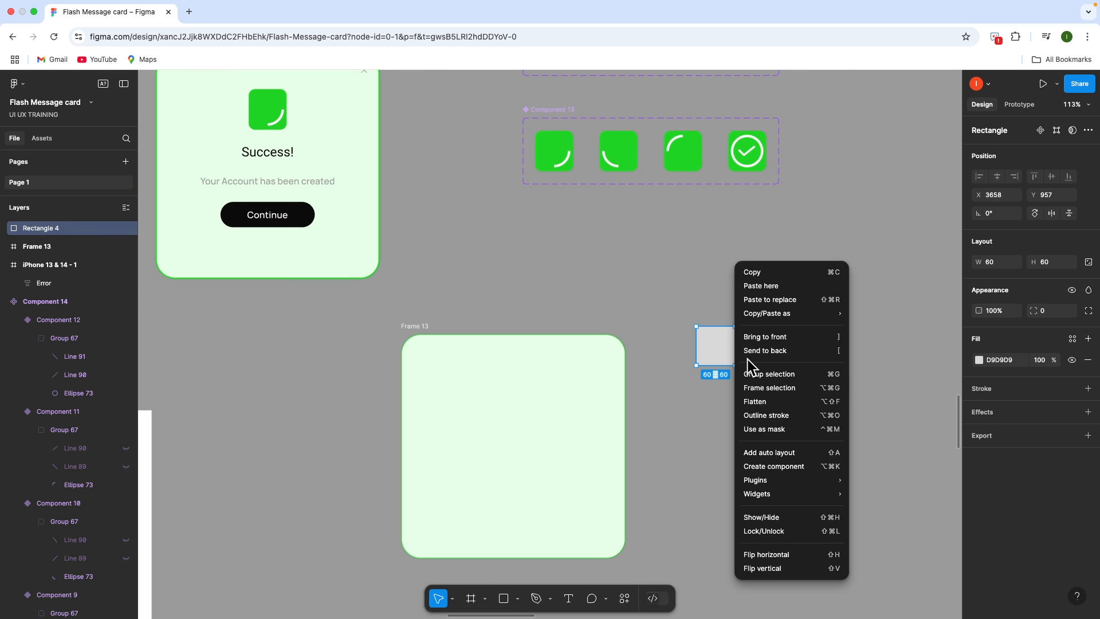
click(758, 398)
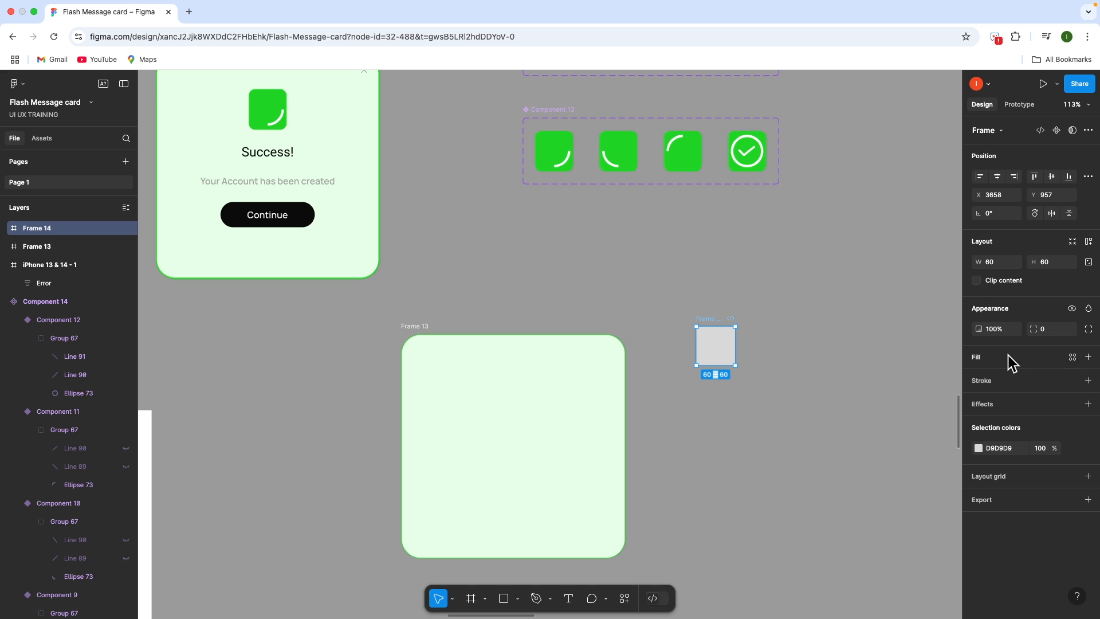
click(1055, 331)
text(3)
click(810, 359)
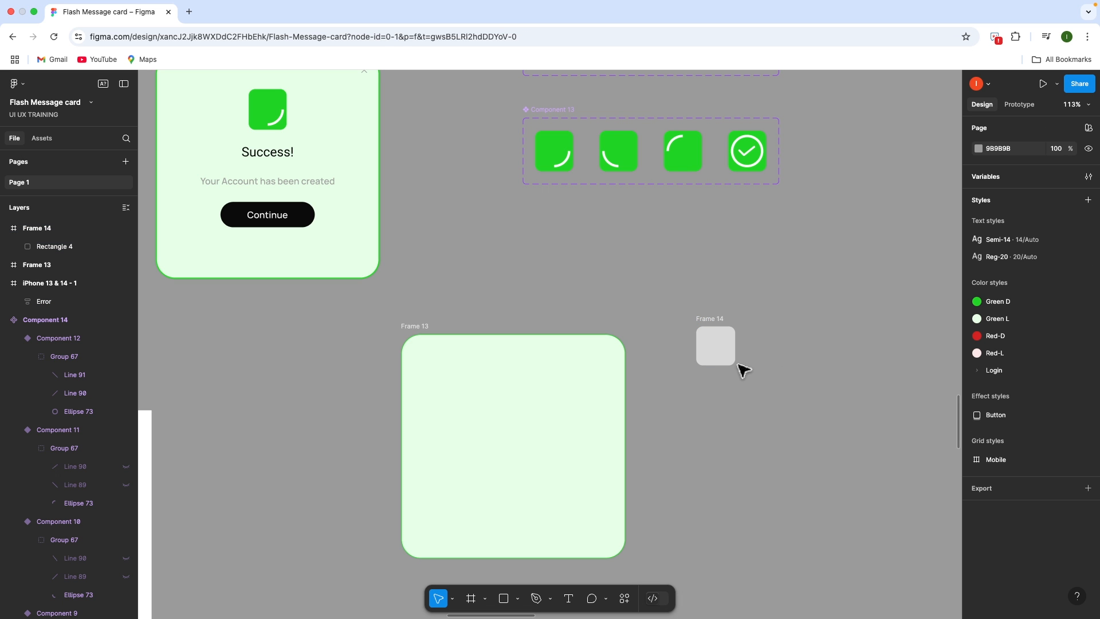
scroll(728, 357, up, 5)
scroll(729, 357, up, 2)
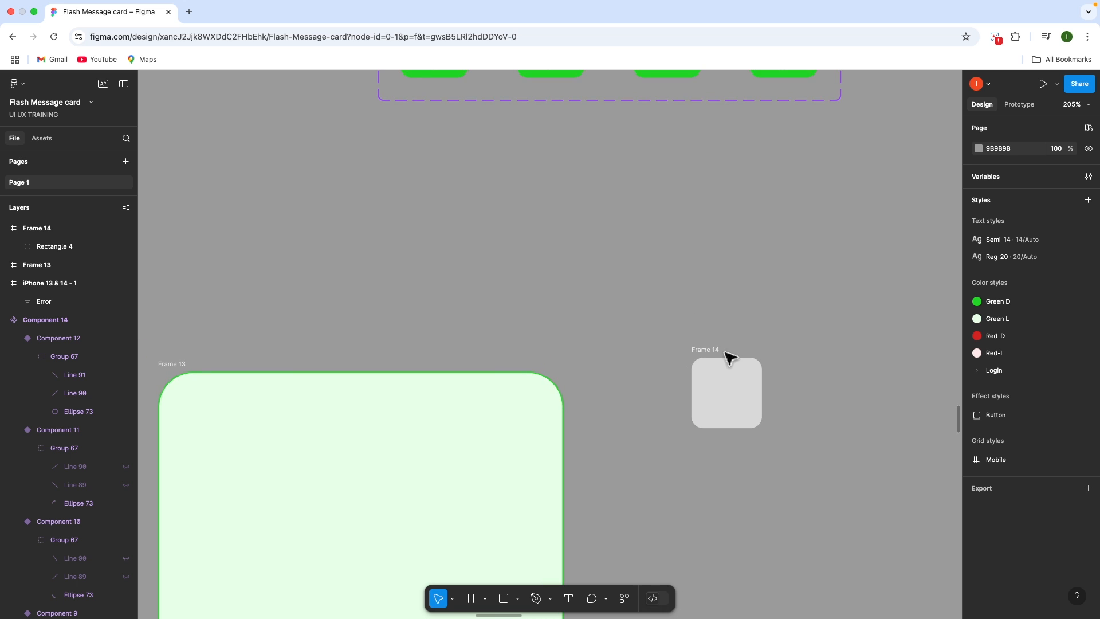
Add a 52×52 white circle inside Frame 14
scroll(733, 373, down, 1)
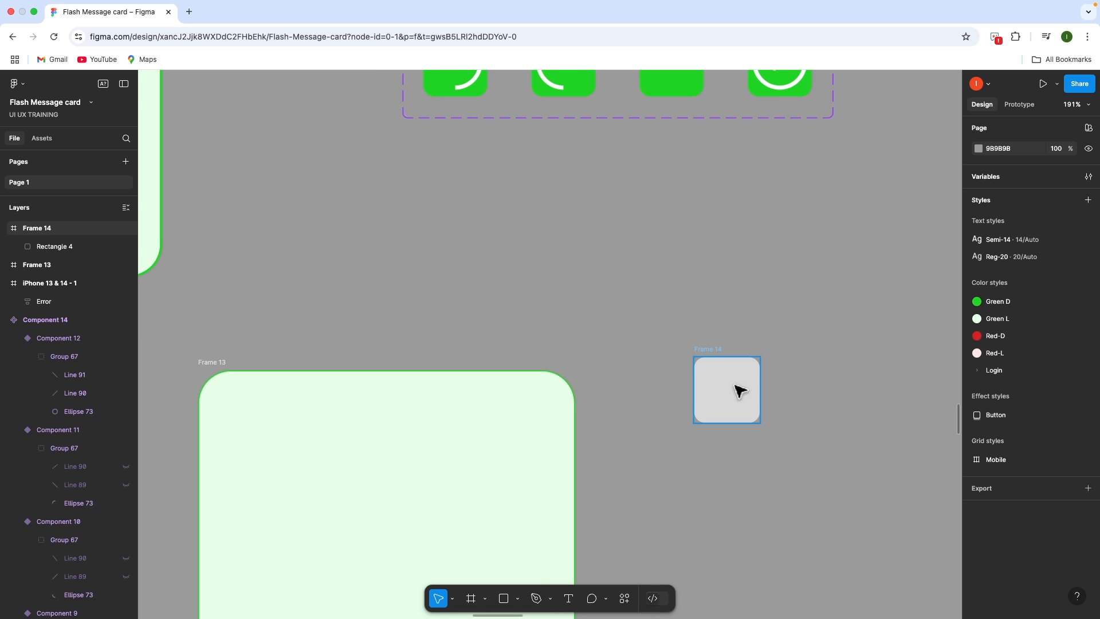
key(o)
click(787, 367)
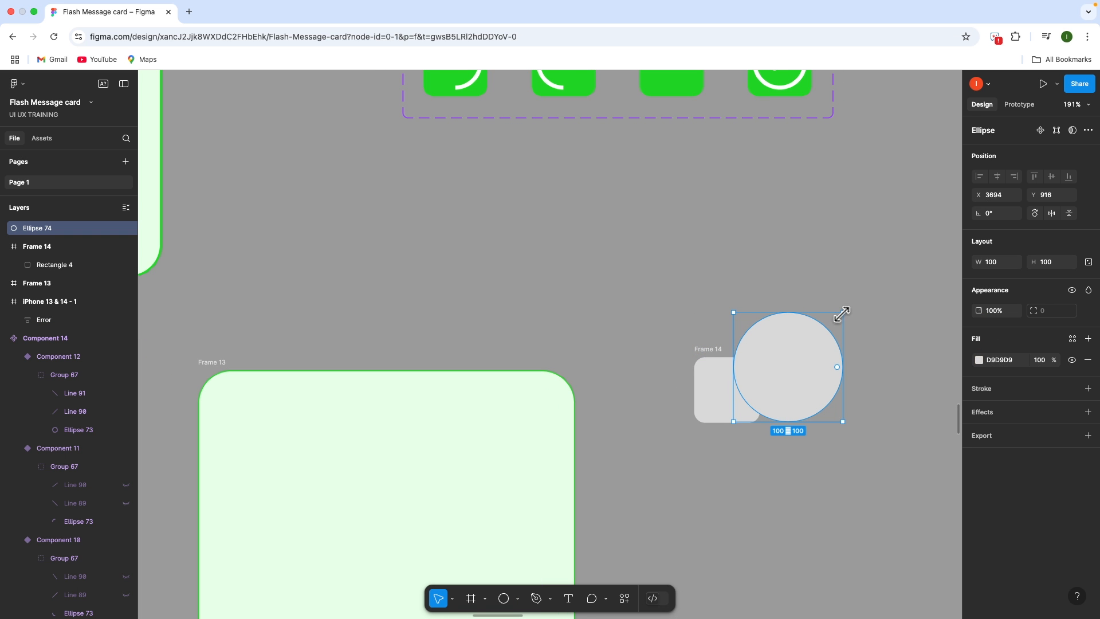
drag(843, 313, 745, 391)
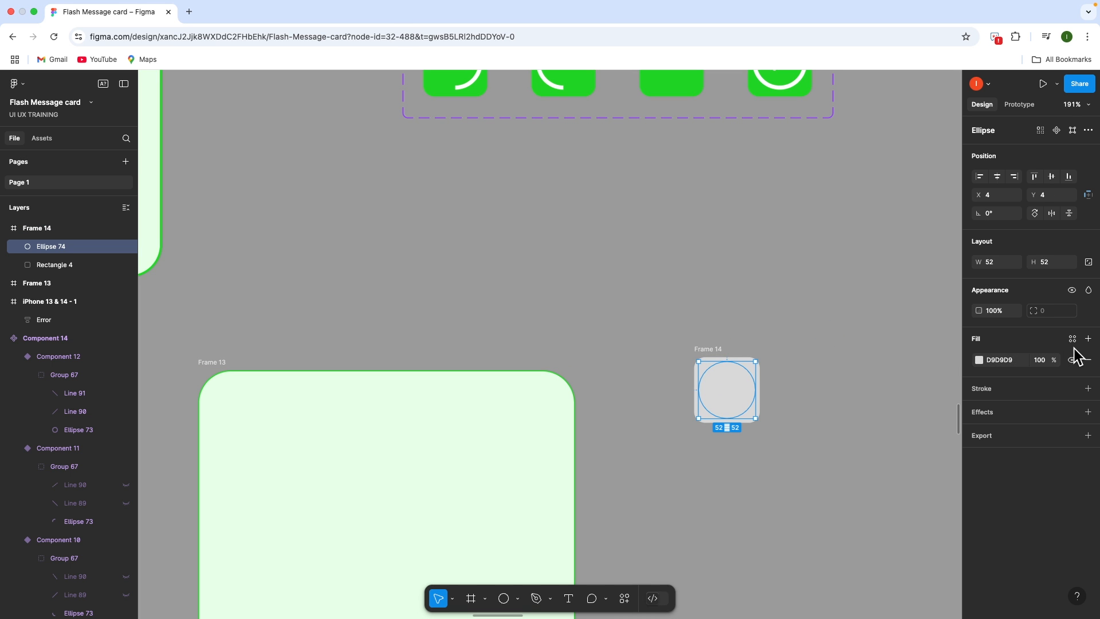
click(979, 360)
drag(860, 381, 697, 287)
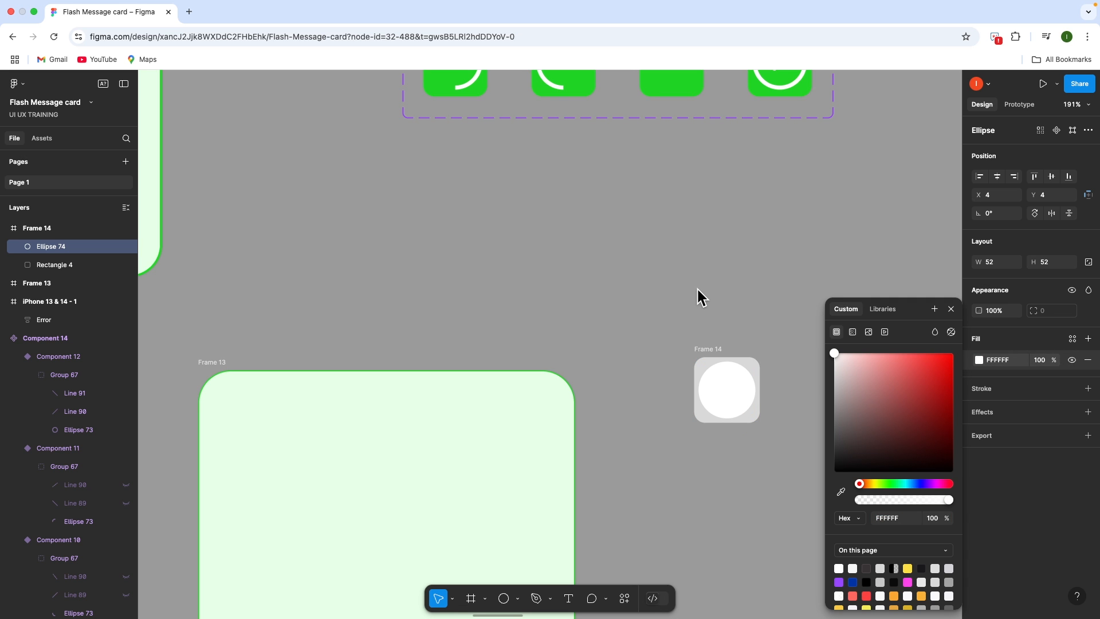
click(761, 334)
Fill the square, Rectangle 4, with the Green D colour style
click(720, 350)
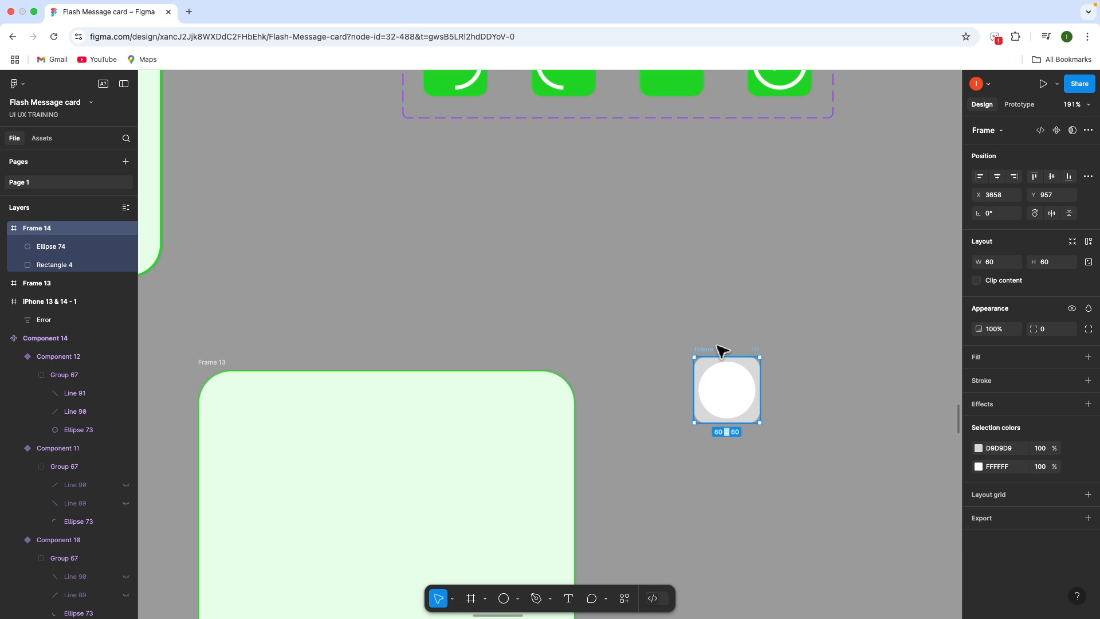
click(1072, 358)
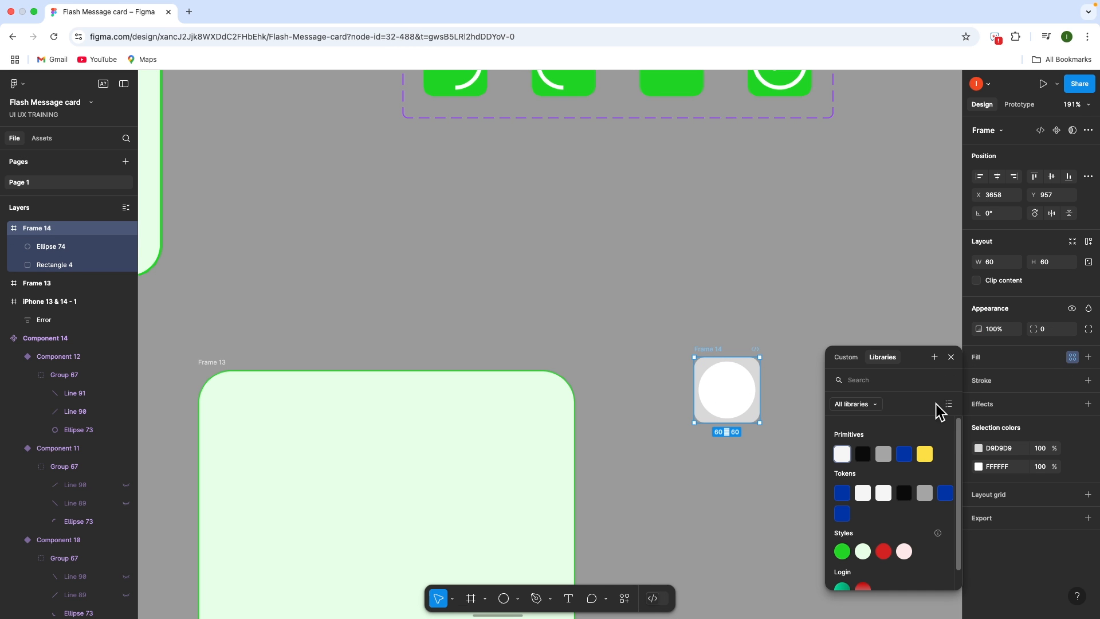
click(83, 265)
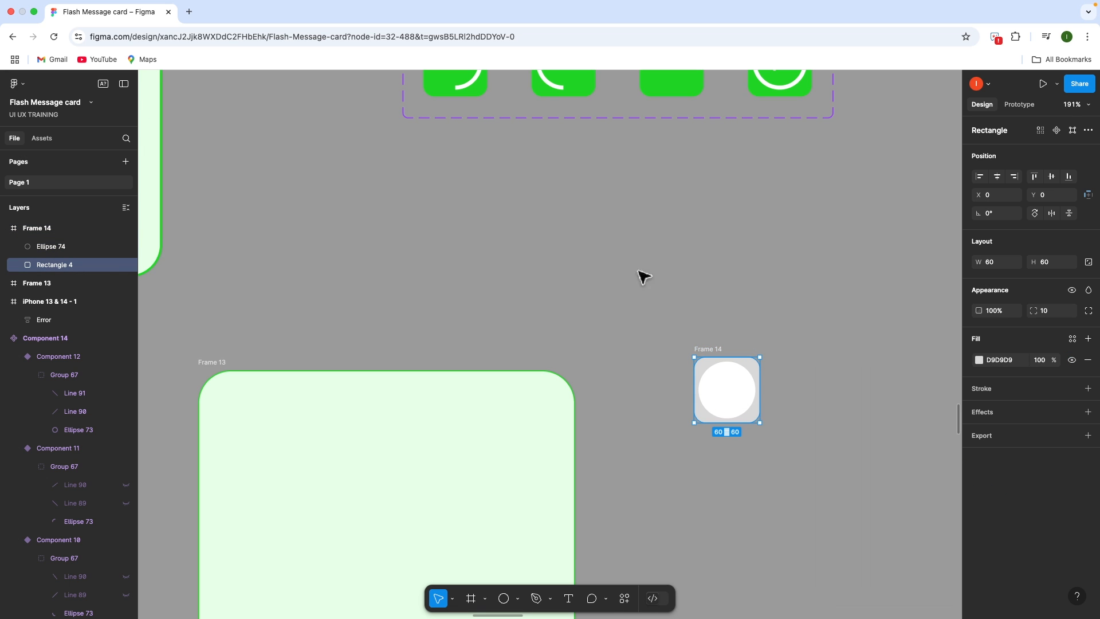
click(981, 359)
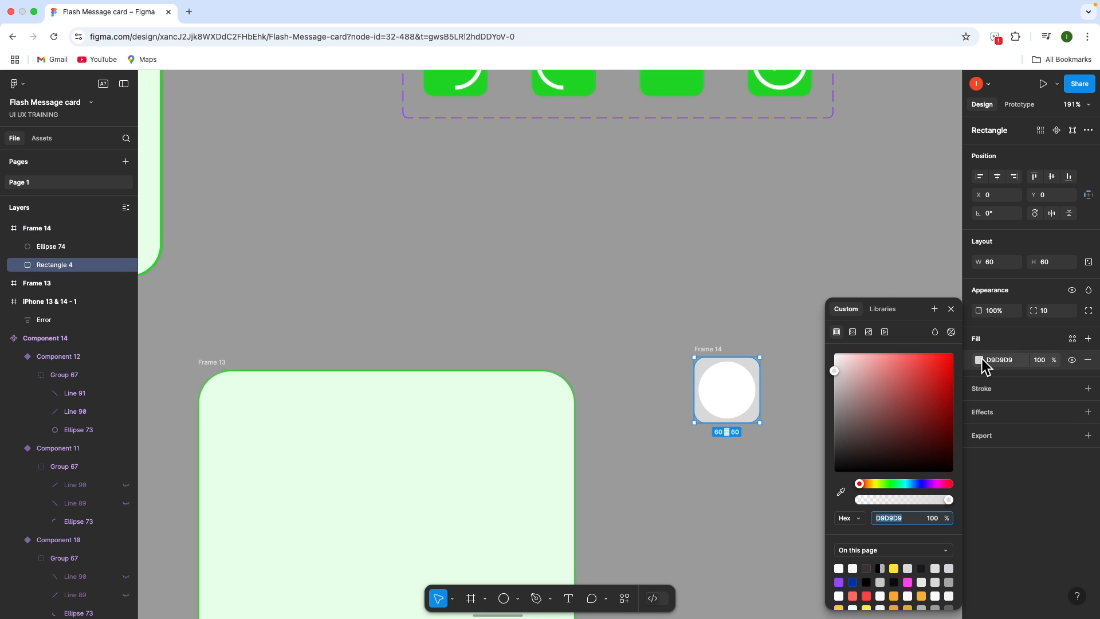
click(878, 315)
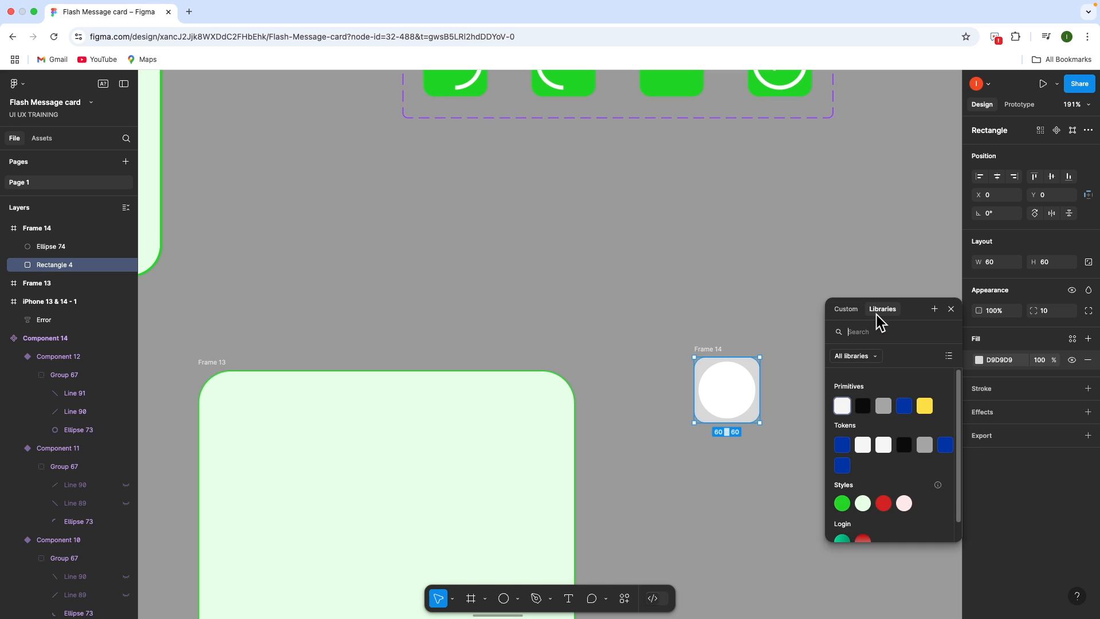
click(842, 503)
Fill the circle, Ellipse 74, with the Tokens/Bg-White style
click(738, 398)
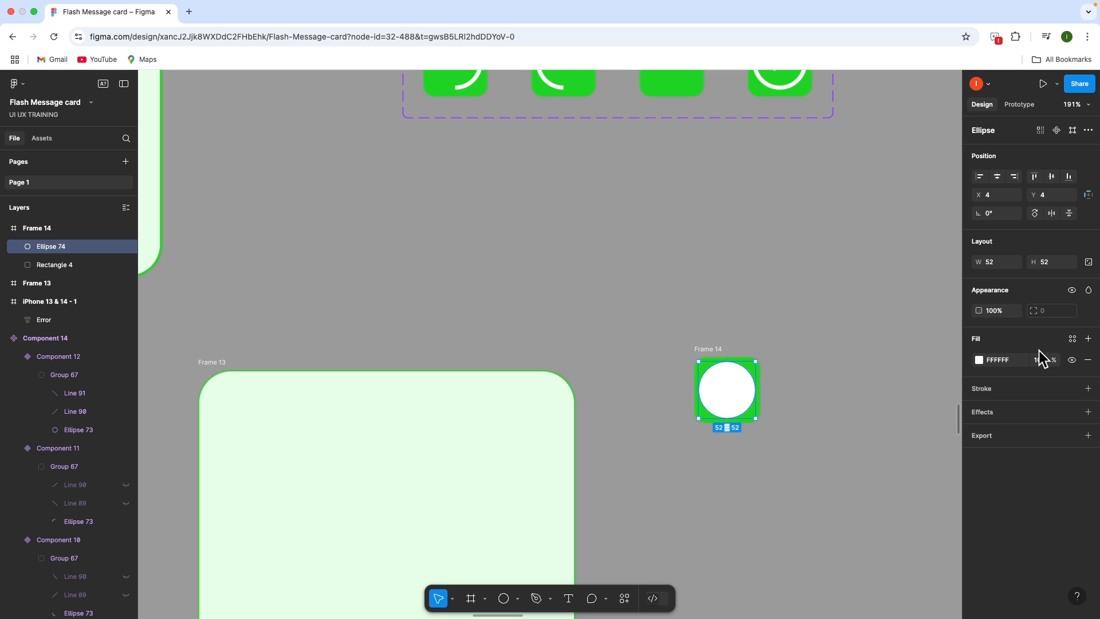
click(1073, 341)
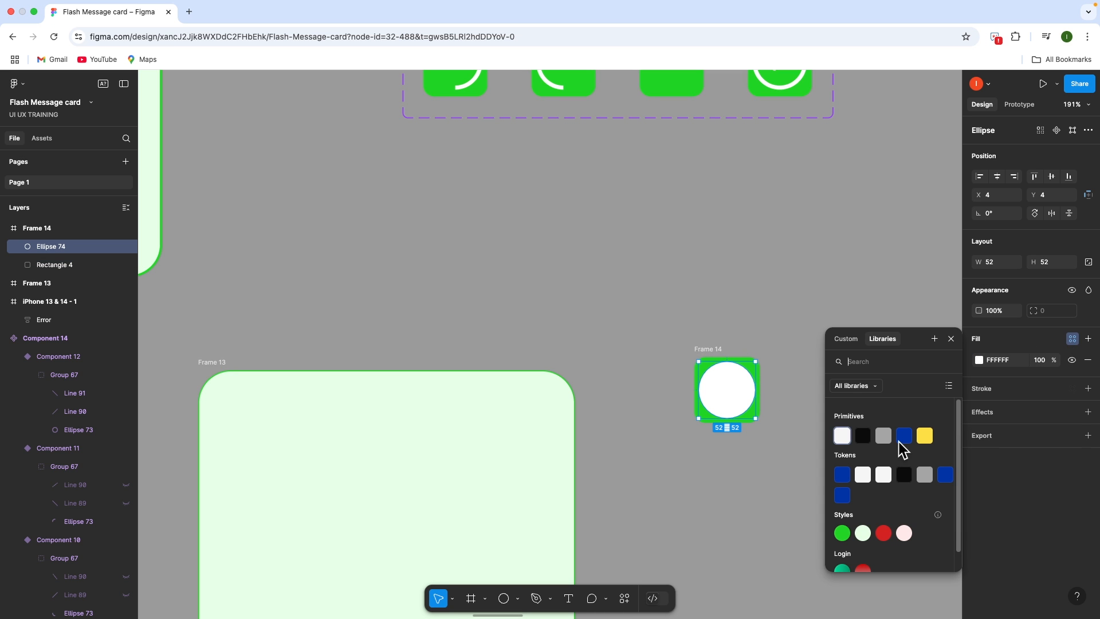
click(863, 475)
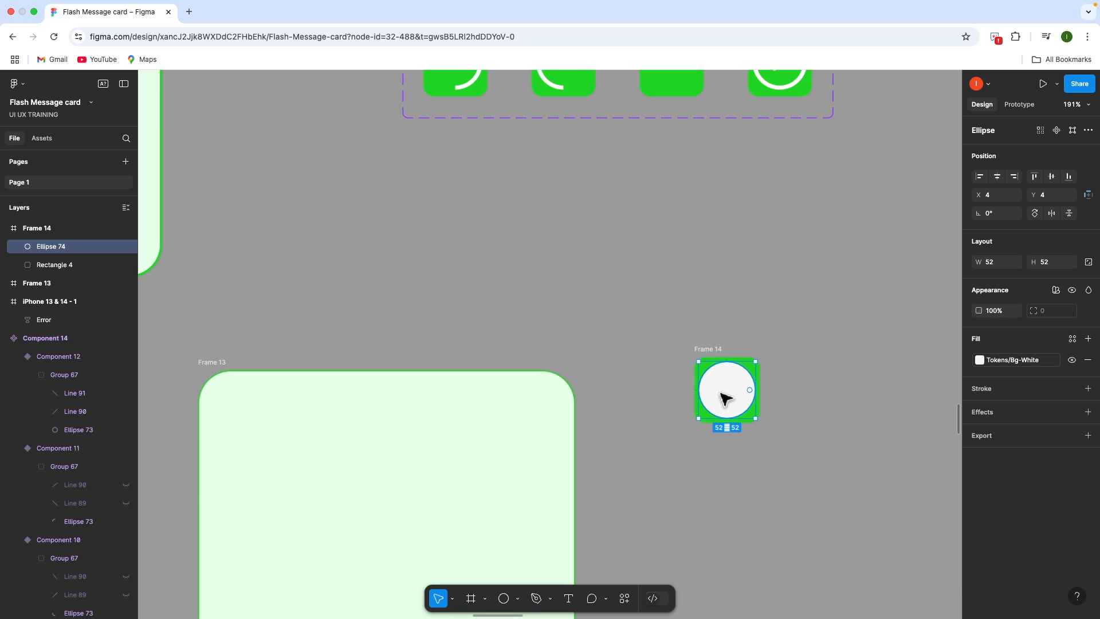
scroll(738, 393, up, 10)
Hollow the circle to an 85% inner ratio and close its arc into a thin ring
drag(781, 383, 761, 380)
drag(831, 309, 797, 376)
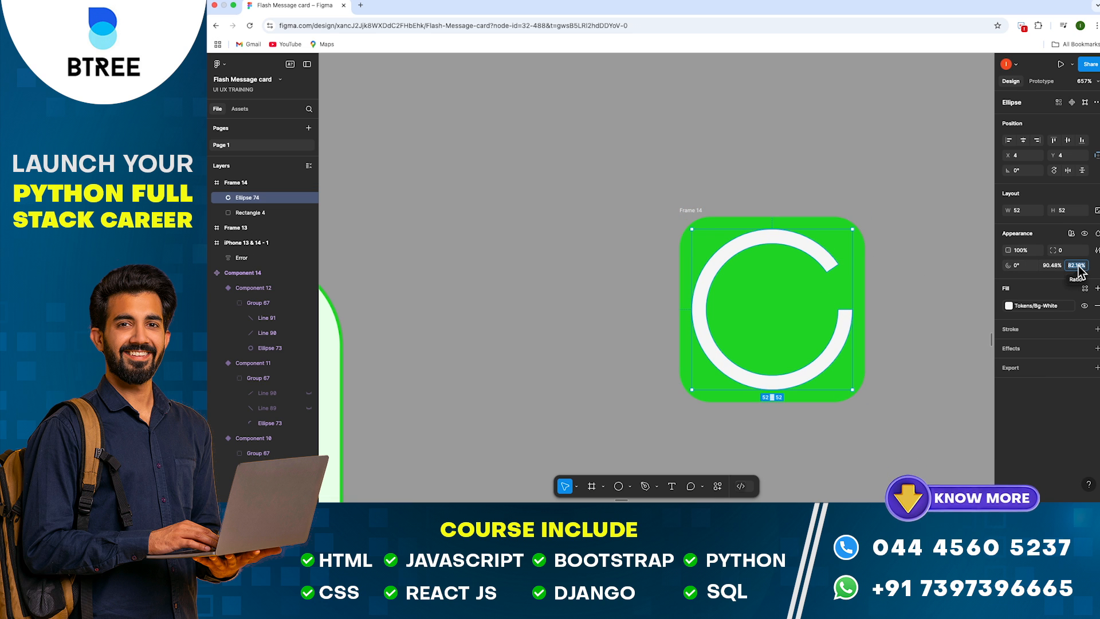
text(85)
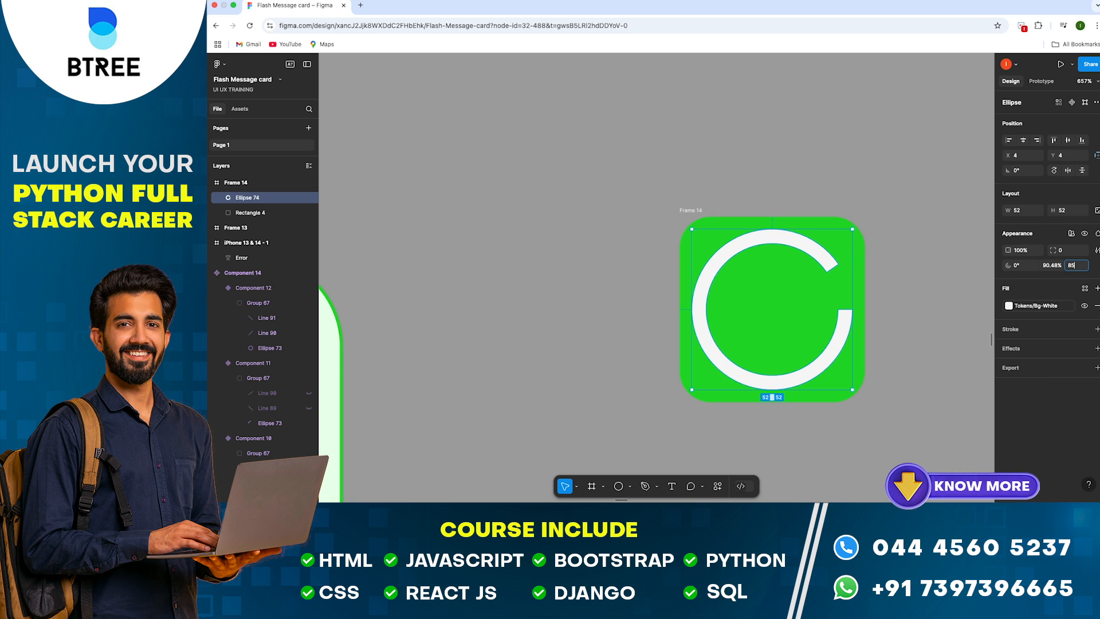
key(Return)
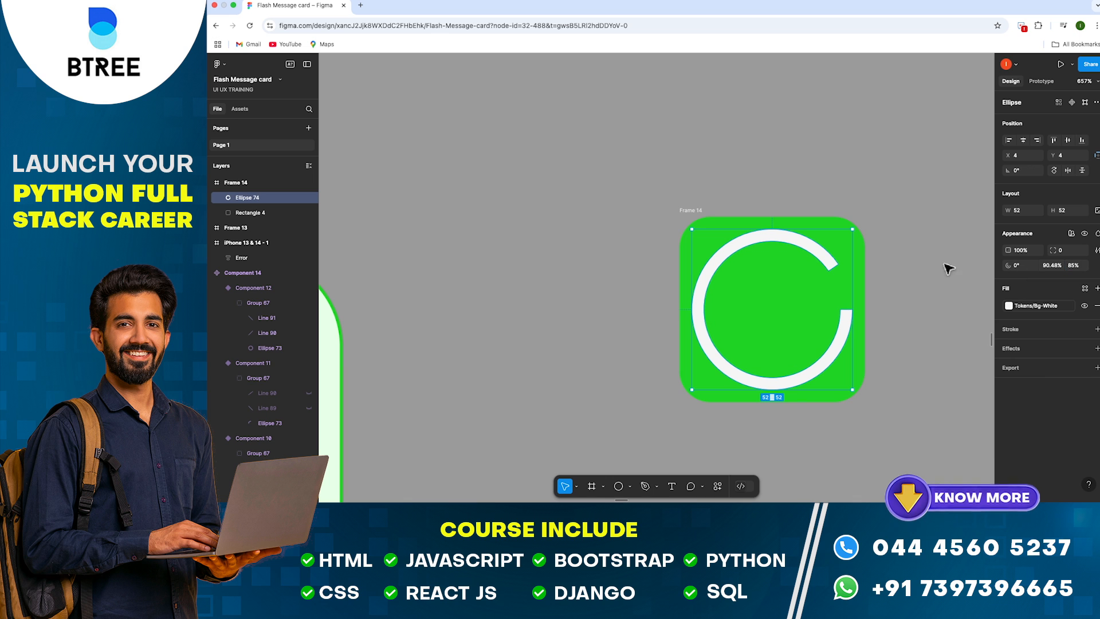
drag(832, 264, 852, 310)
click(922, 274)
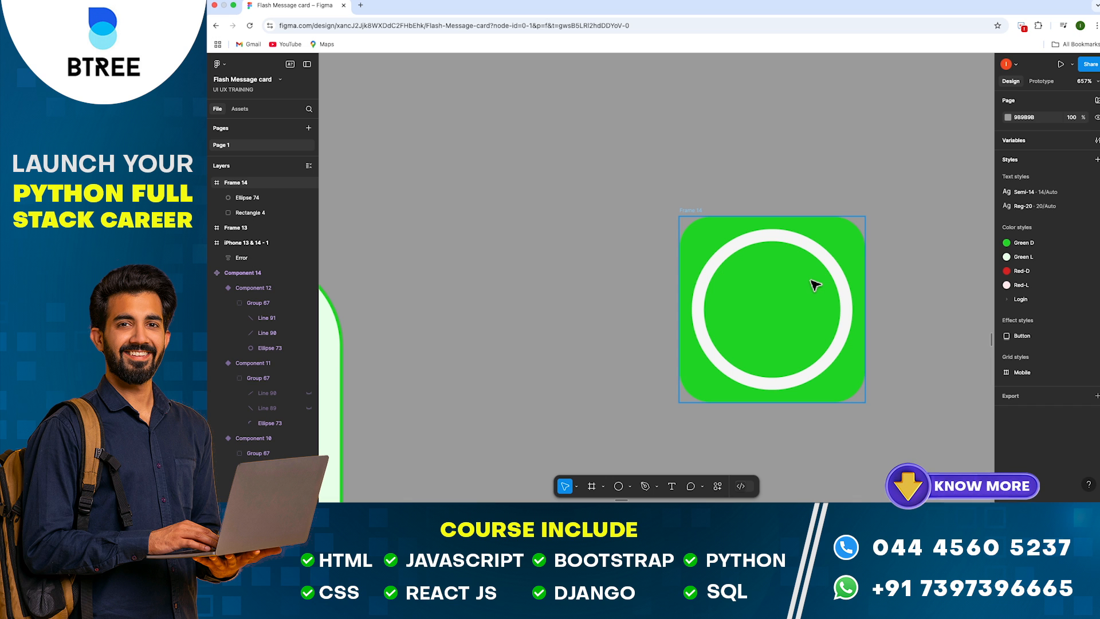
key(l)
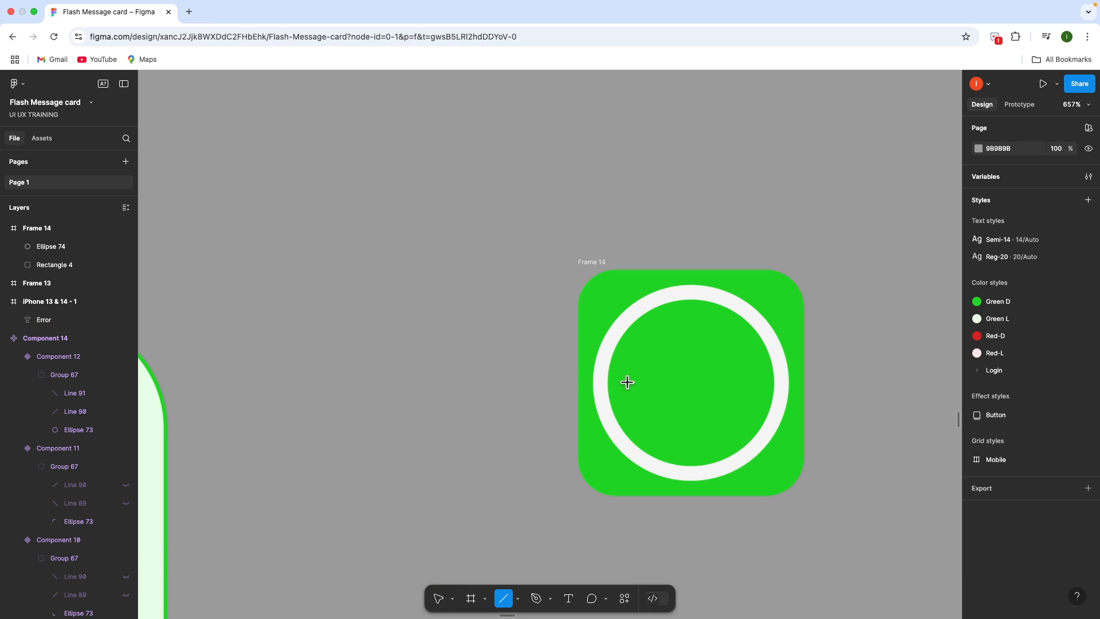
Draw a short left stroke and a long right stroke, joining them as a centred check mark
drag(622, 380, 652, 433)
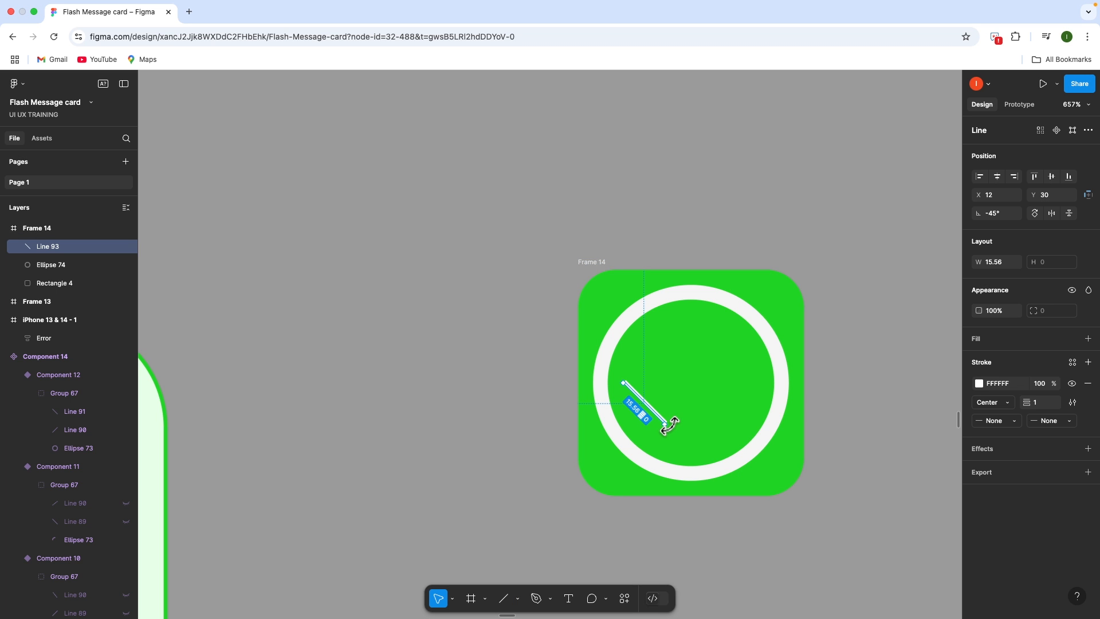
key(l)
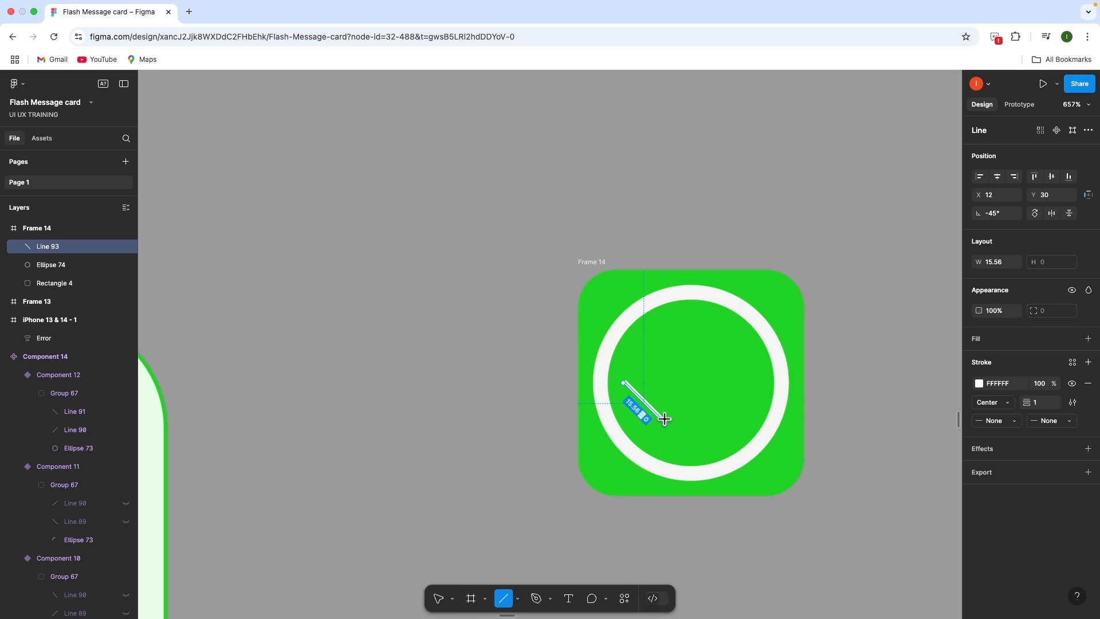
drag(664, 420, 731, 351)
shift+click(645, 404)
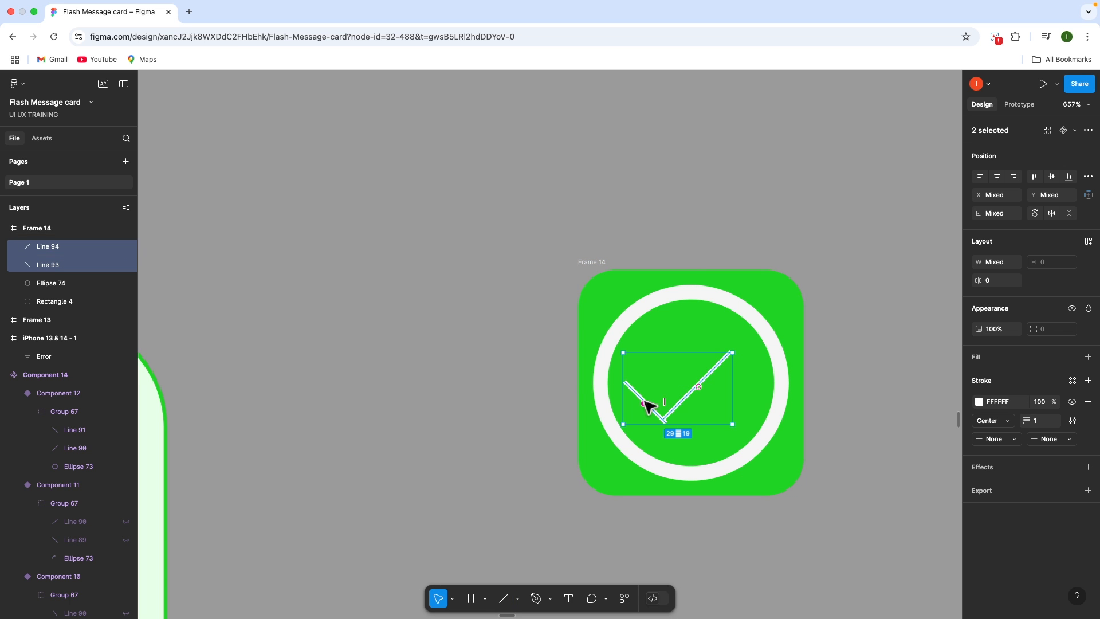
mouse_move(679, 404)
mouse_down()
mouse_move(705, 402)
mouse_move(689, 402)
mouse_up()
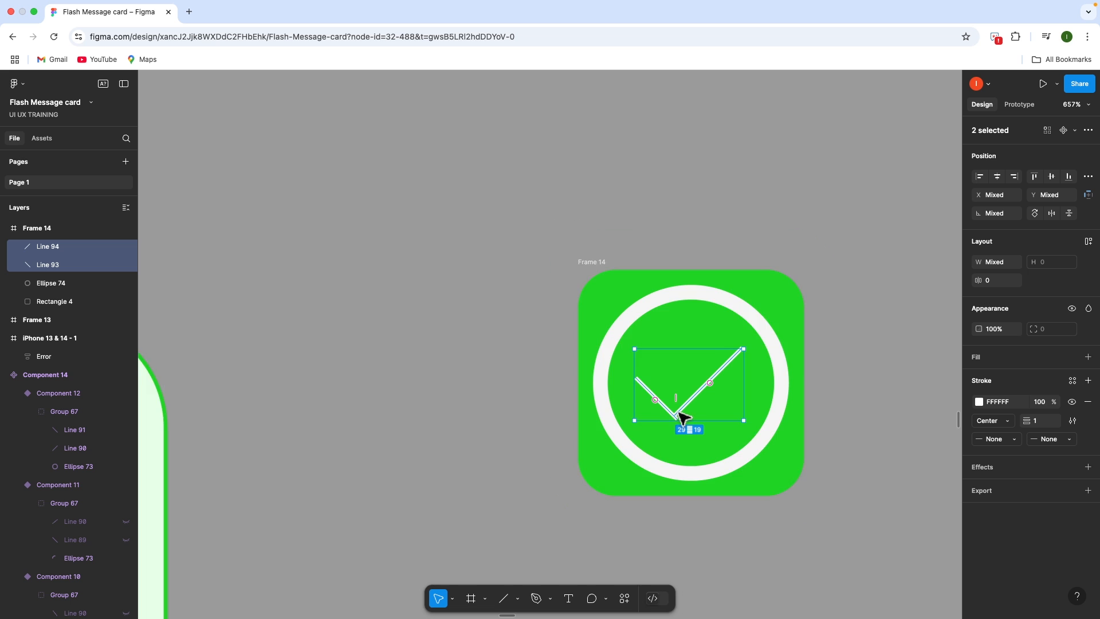
scroll(680, 412, up, 5)
click(690, 416)
drag(695, 422, 695, 427)
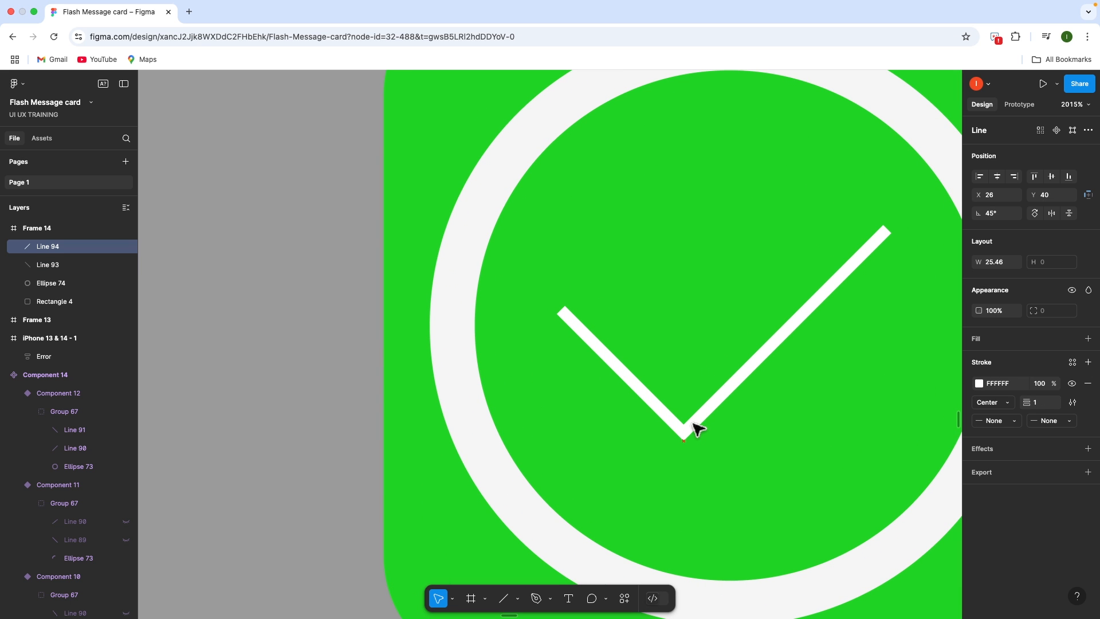
Set Round start and end caps on both checkmark strokes
click(680, 425)
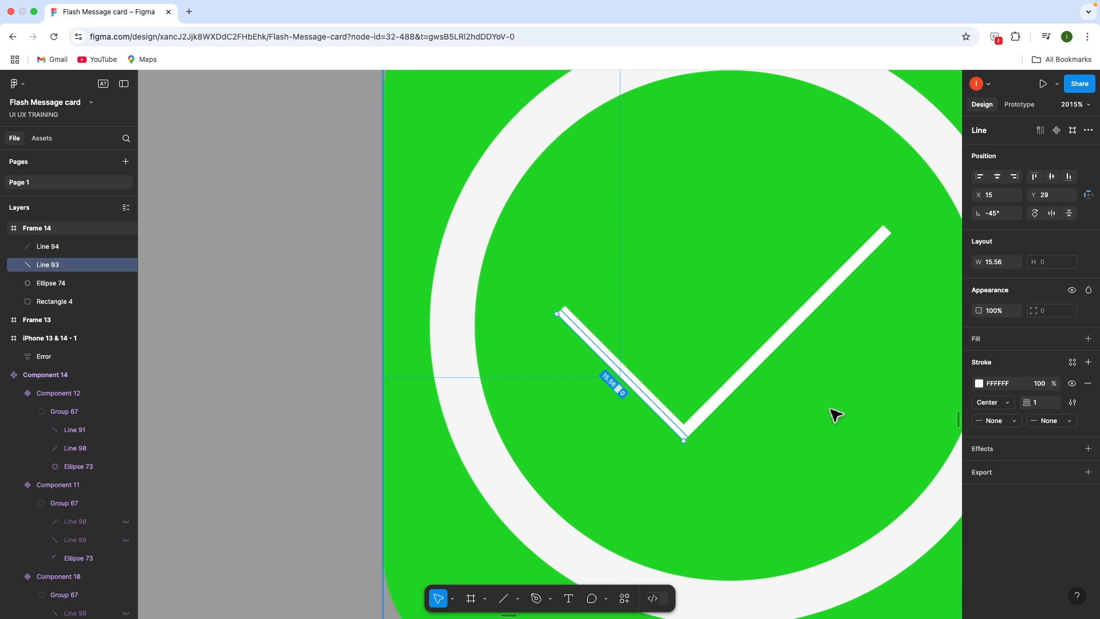
click(1046, 424)
click(1028, 512)
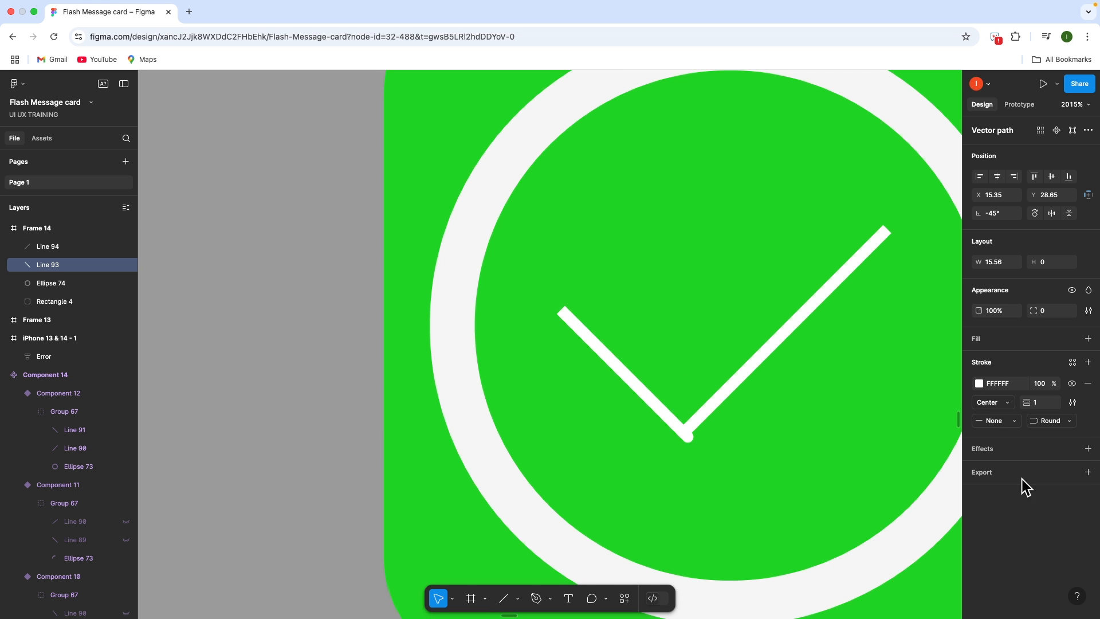
click(999, 430)
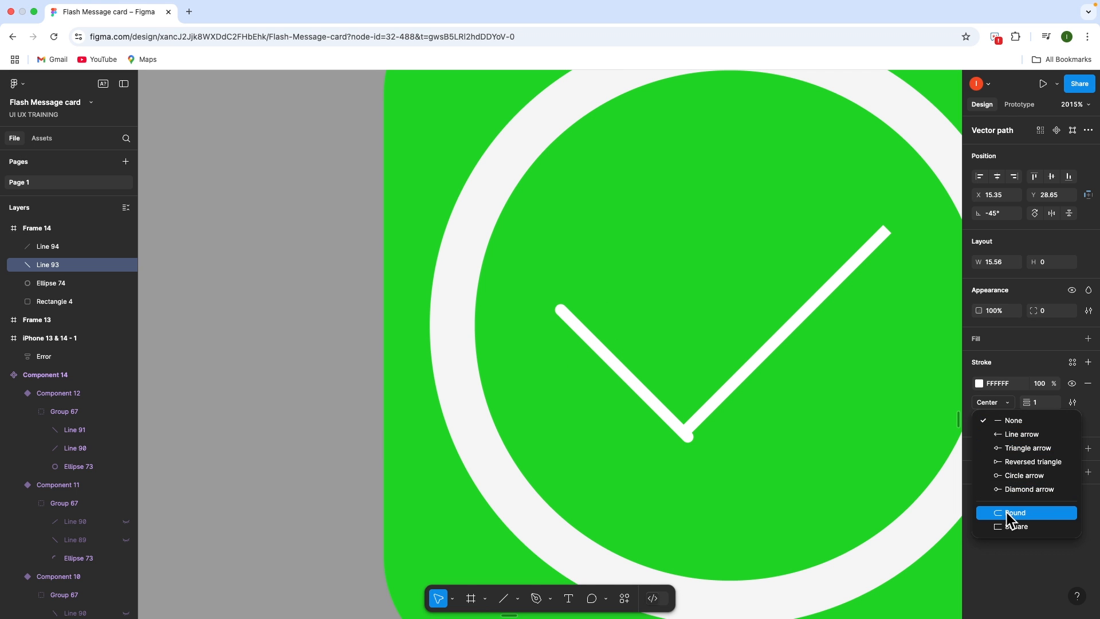
click(1006, 513)
click(724, 399)
drag(724, 399, 735, 406)
click(1009, 424)
click(1007, 512)
click(1052, 420)
click(1046, 512)
Align the long stroke so its end meets the checkmark's vertex
drag(740, 395, 737, 390)
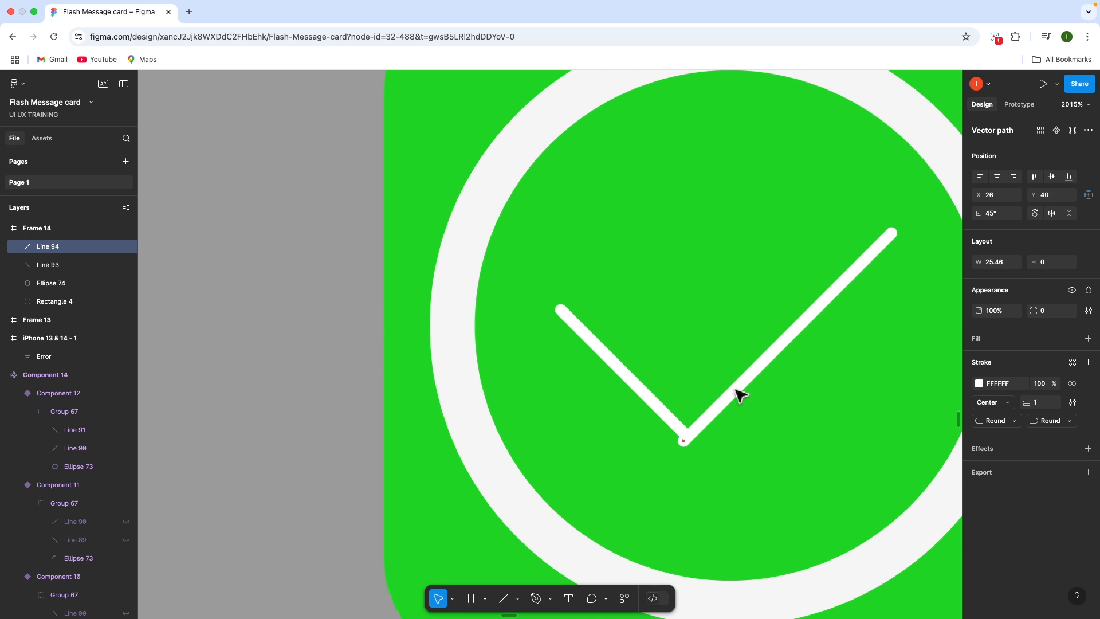
scroll(717, 435, up, 5)
drag(705, 450, 725, 437)
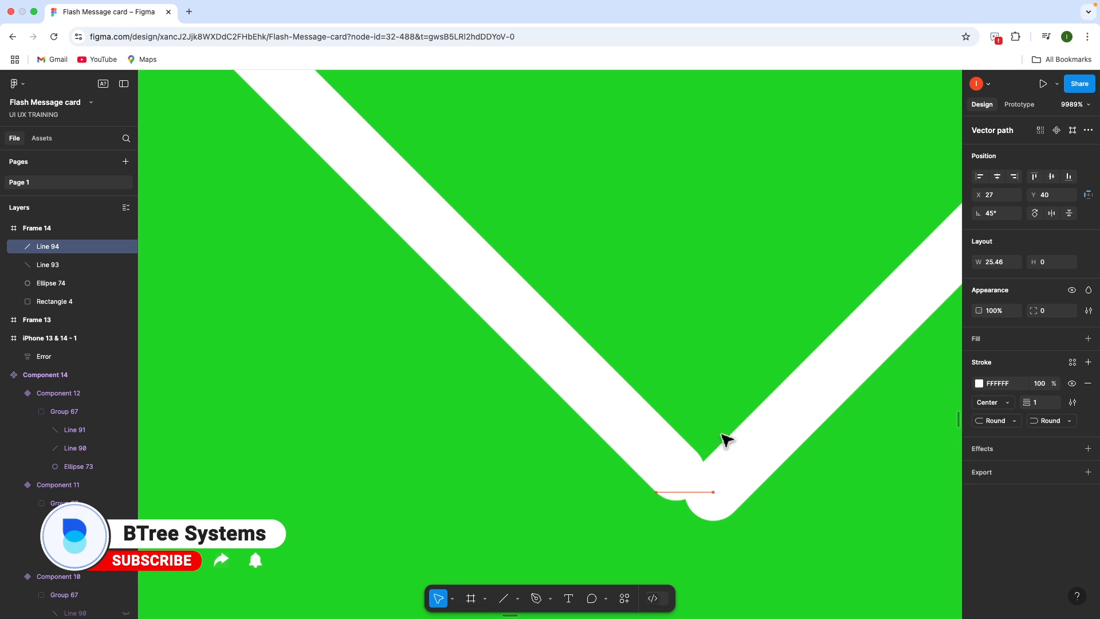
scroll(723, 438, down, 5)
drag(820, 272, 811, 267)
scroll(611, 494, up, 10)
drag(611, 493, 628, 477)
scroll(664, 466, down, 8)
Set both strokes to weight 3 and centre the checkmark in the ring
click(654, 461)
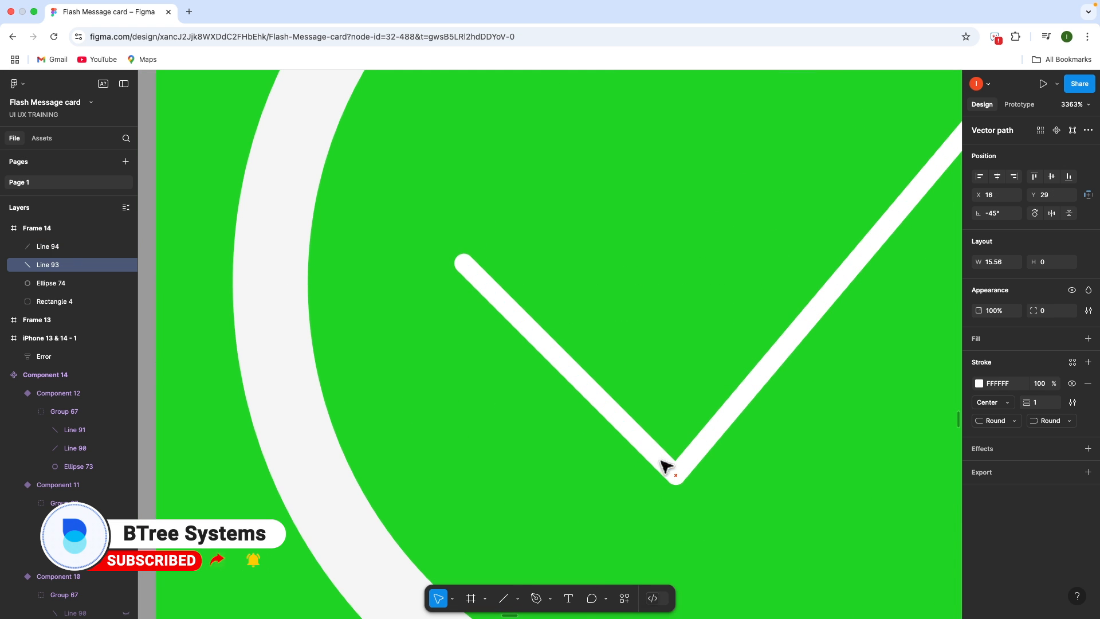
scroll(711, 441, down, 8)
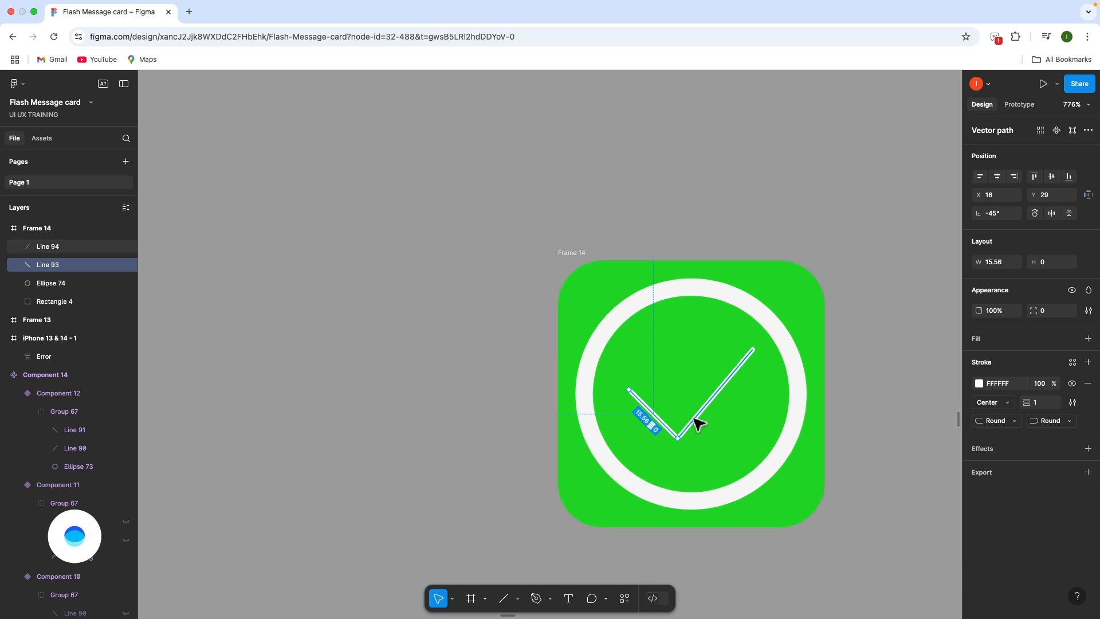
shift+click(694, 420)
click(1042, 425)
text(3)
key(Return)
mouse_move(725, 374)
mouse_down()
mouse_move(731, 390)
mouse_move(725, 374)
mouse_up()
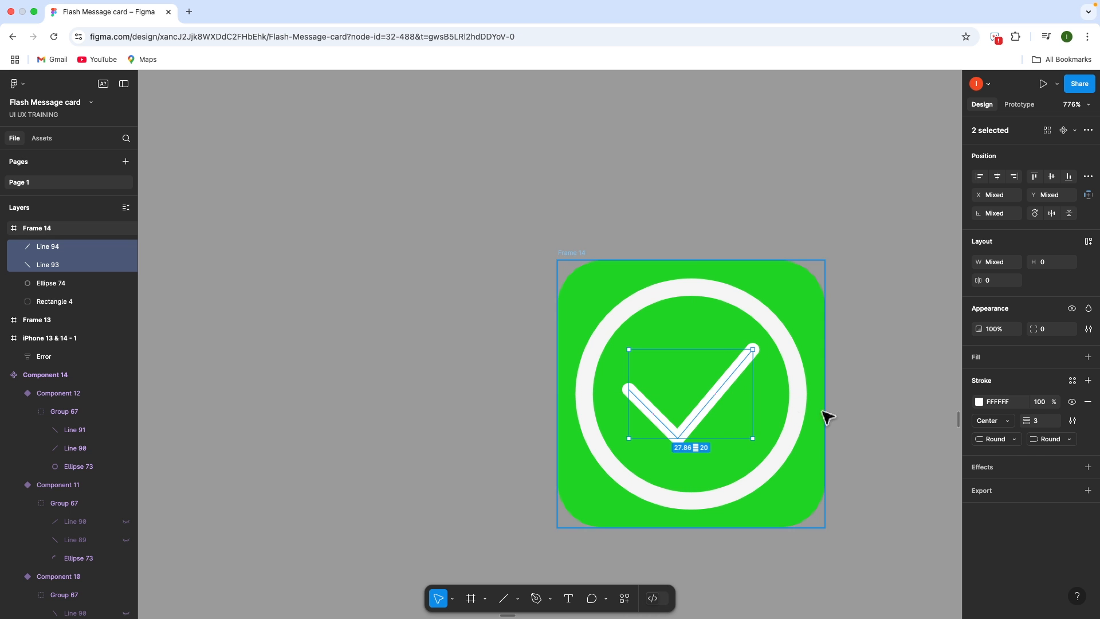
click(820, 411)
scroll(823, 411, down, 5)
click(876, 417)
scroll(875, 417, down, 2)
scroll(876, 418, down, 5)
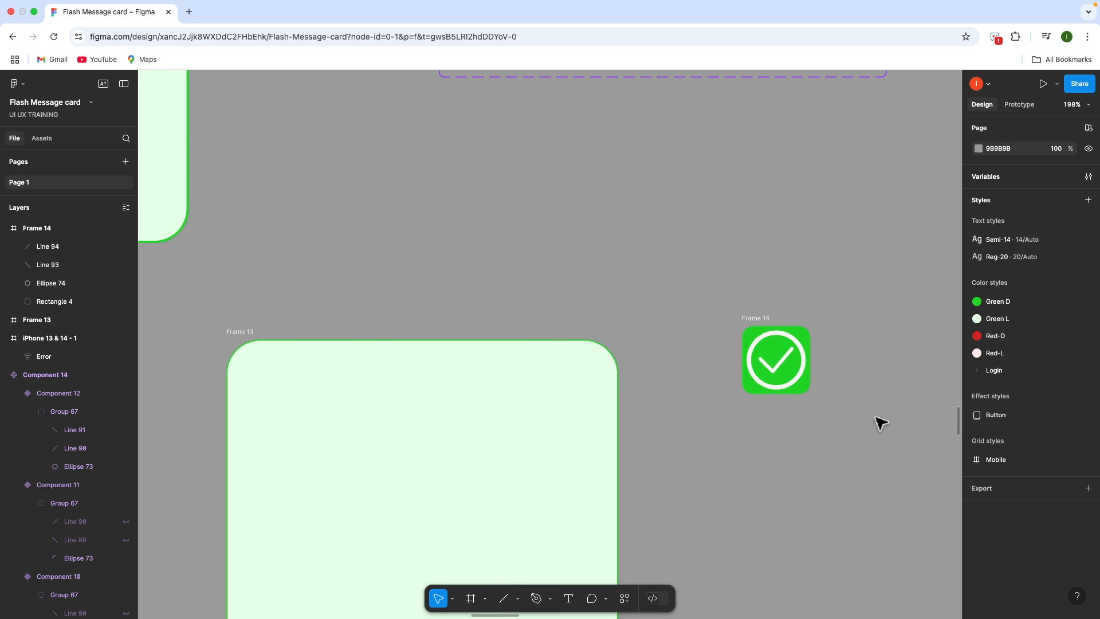
scroll(880, 423, down, 2)
scroll(695, 325, right, 5)
click(602, 267)
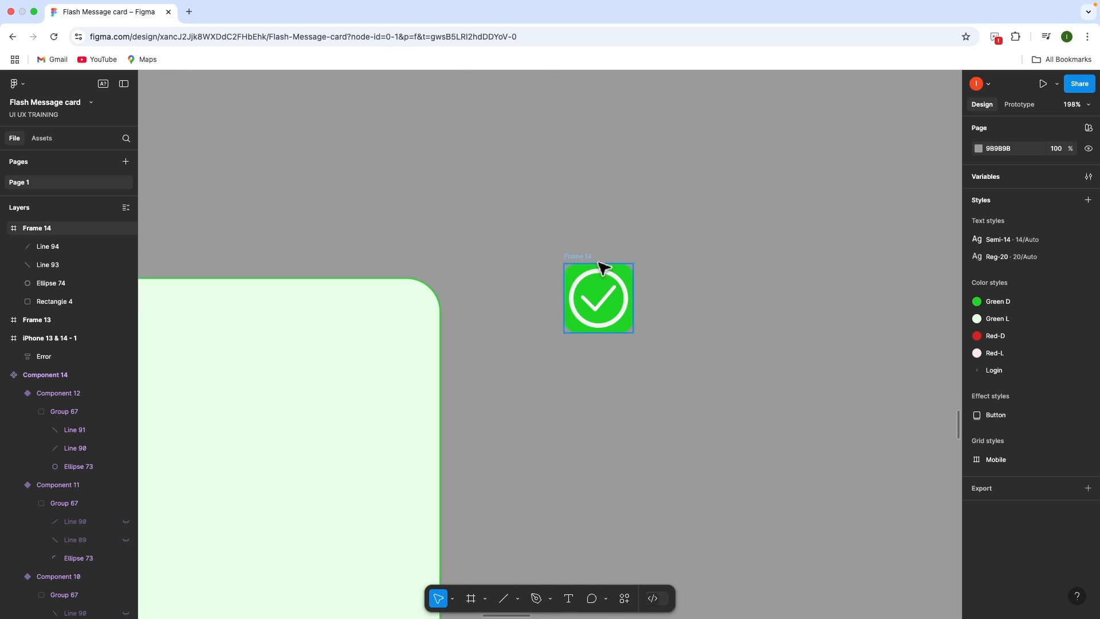
scroll(599, 266, down, 5)
scroll(601, 265, up, 4)
key(ctrl+d)
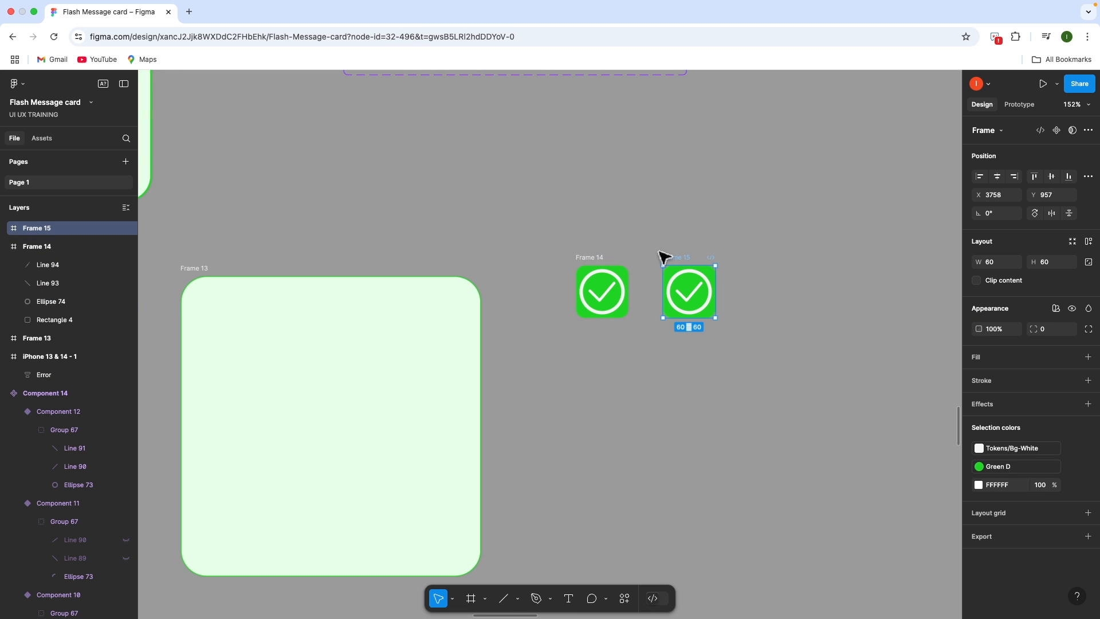
key(ctrl+d)
key(ctrl+d)
click(735, 268)
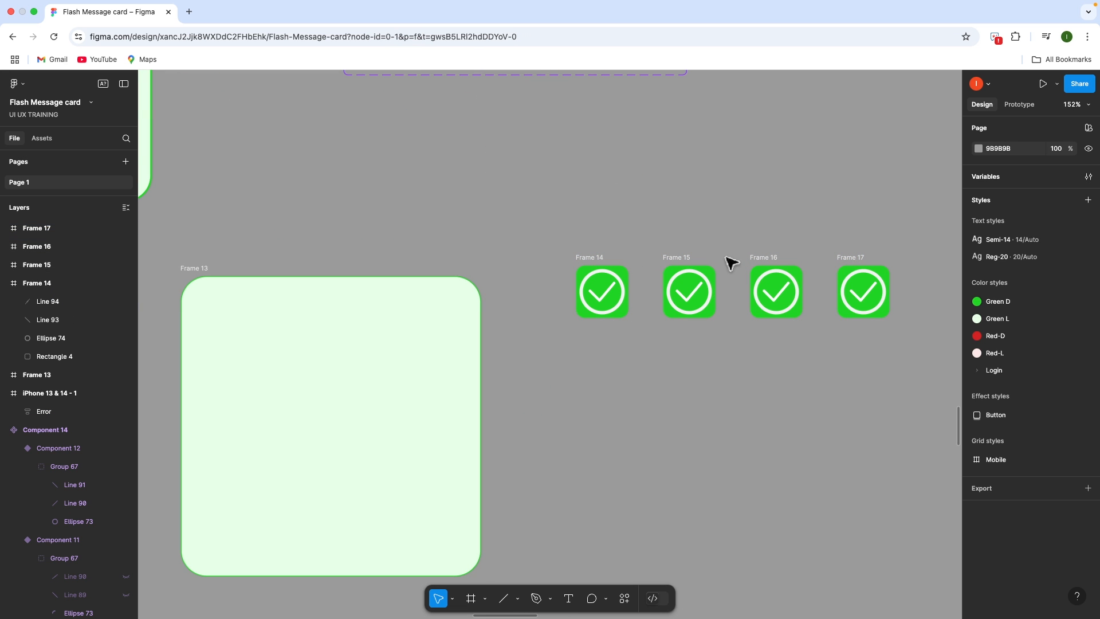
drag(682, 231, 877, 380)
key(Delete)
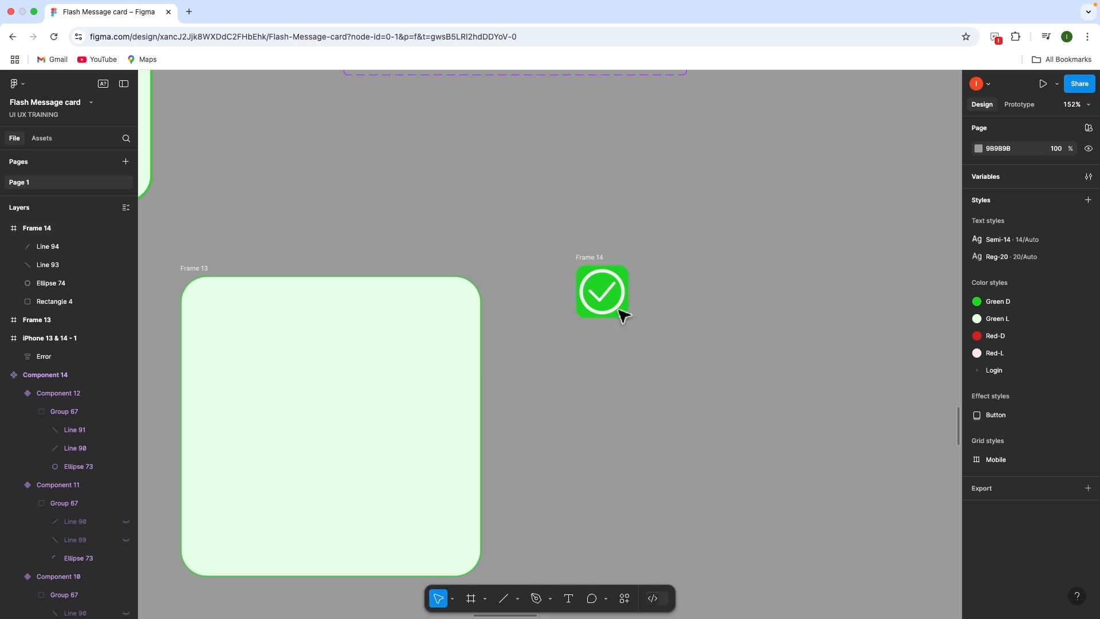
click(609, 274)
click(600, 257)
scroll(647, 321, up, 5)
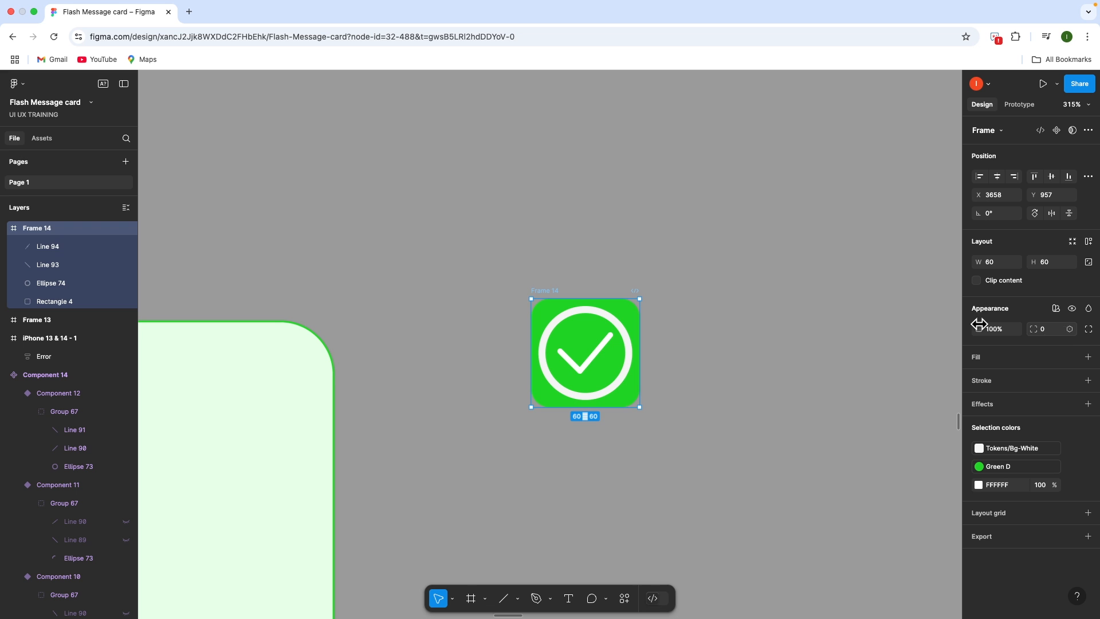
Hide the checkmark strokes Line 93 and Line 94
click(67, 267)
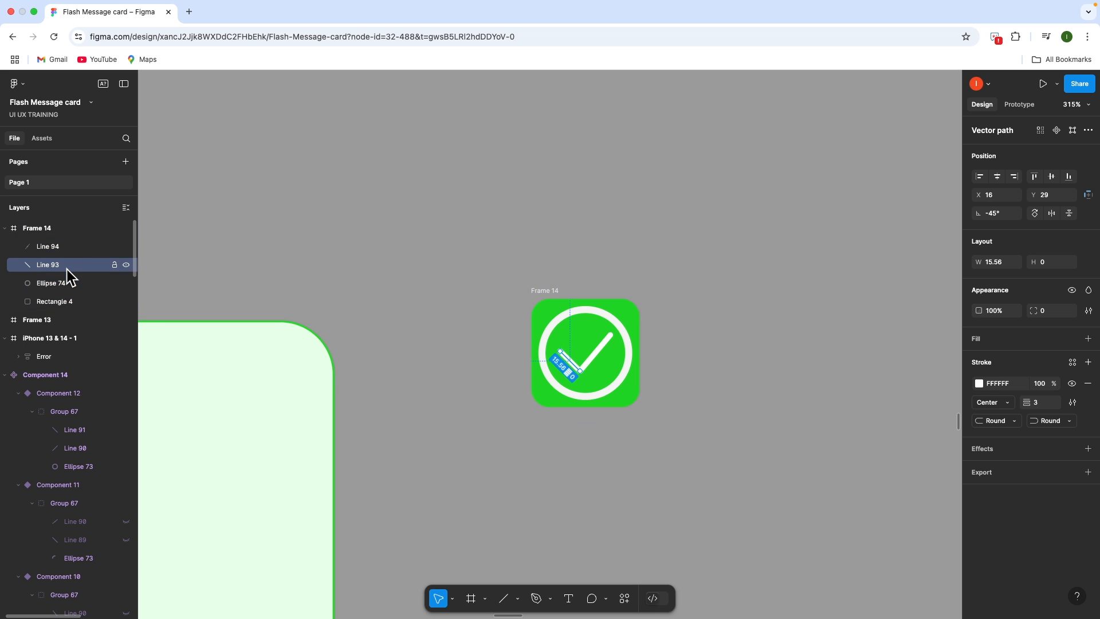
right_click(69, 245)
mouse_move(126, 278)
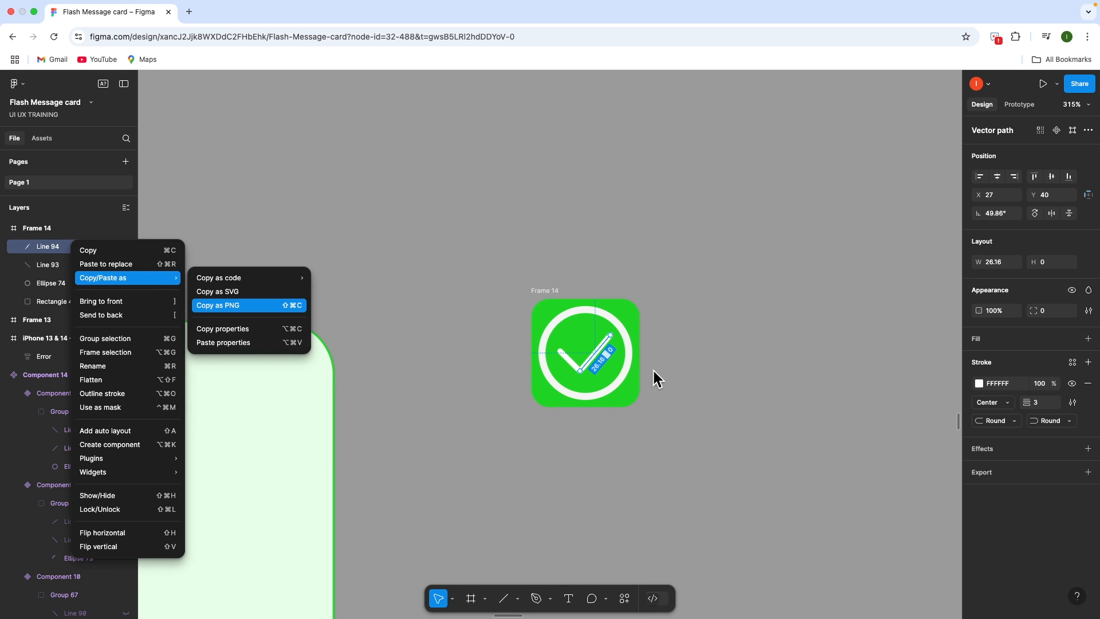
click(34, 272)
shift+click(35, 270)
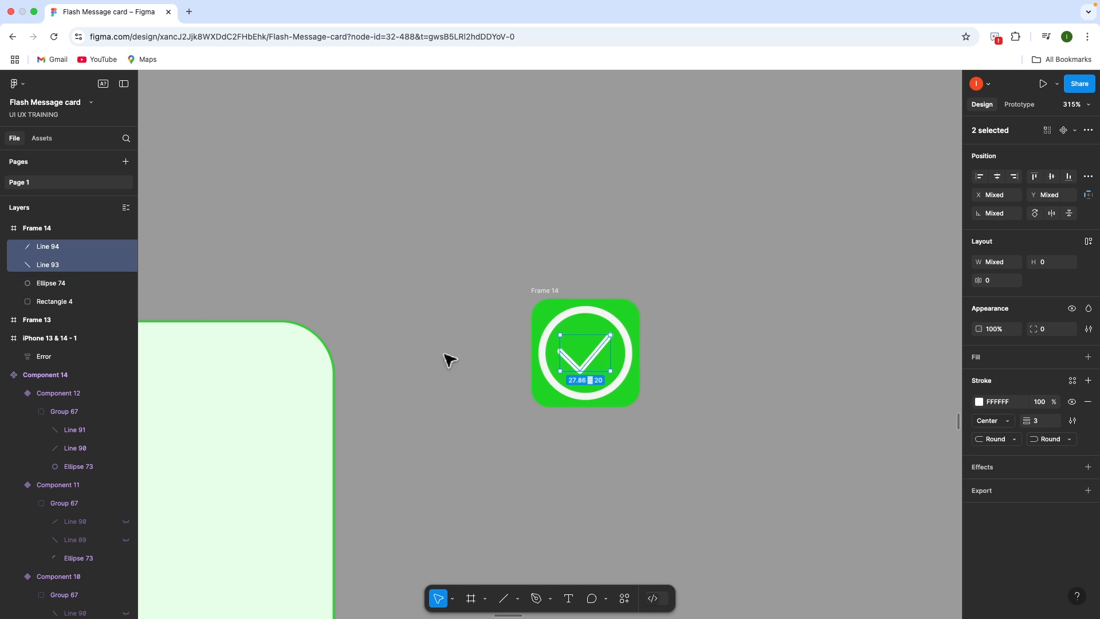
click(1072, 309)
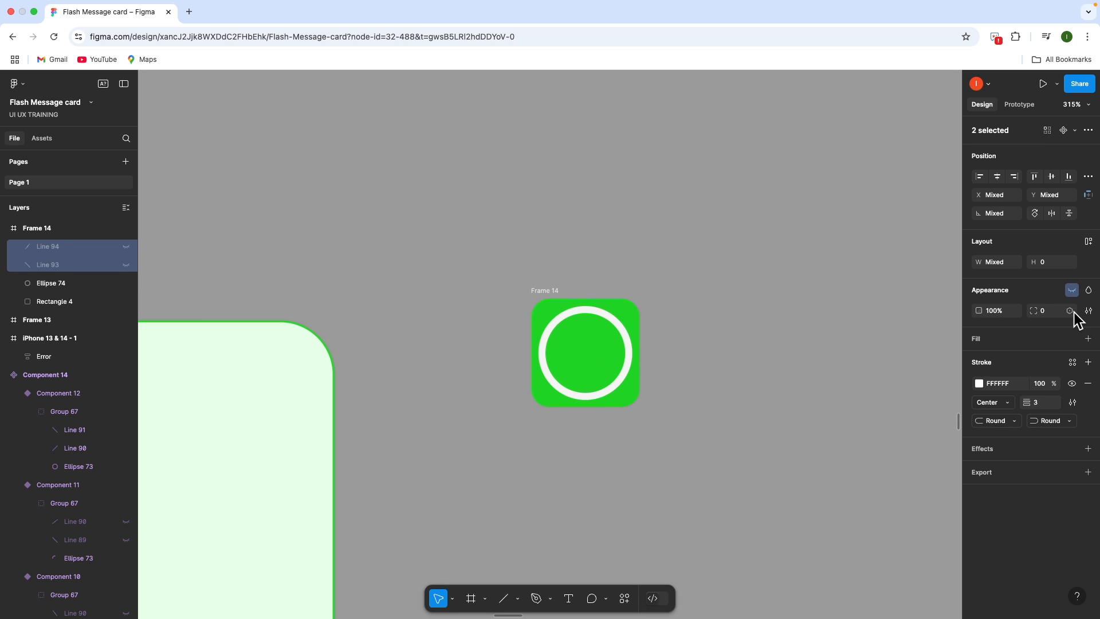
Cut the white ring's sweep down to 27.65%, leaving a short arc
click(586, 313)
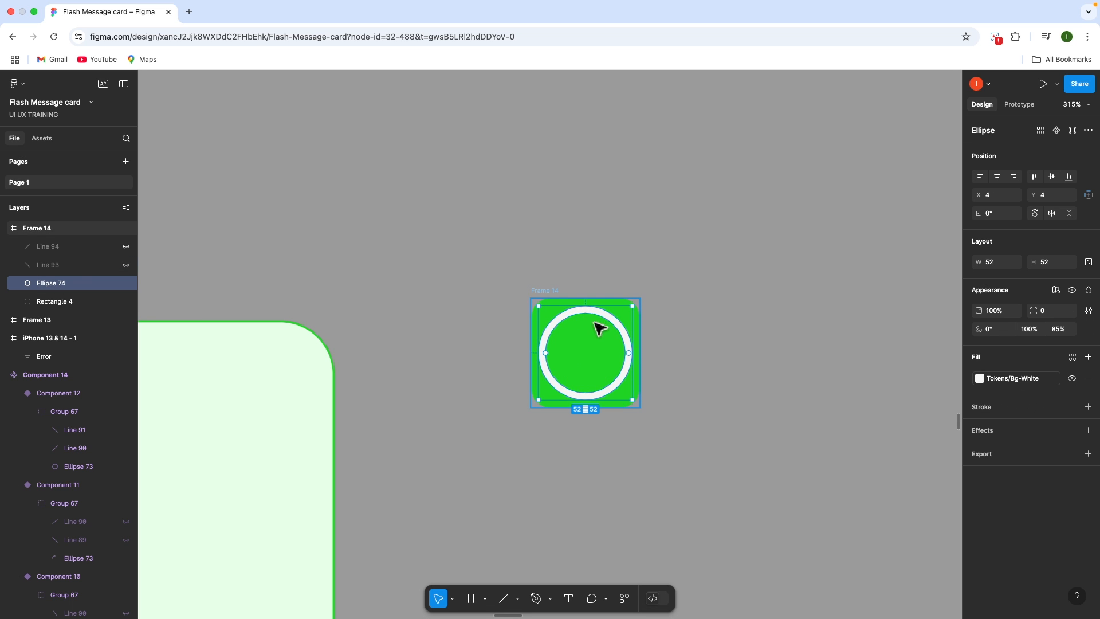
drag(627, 338, 591, 401)
click(554, 291)
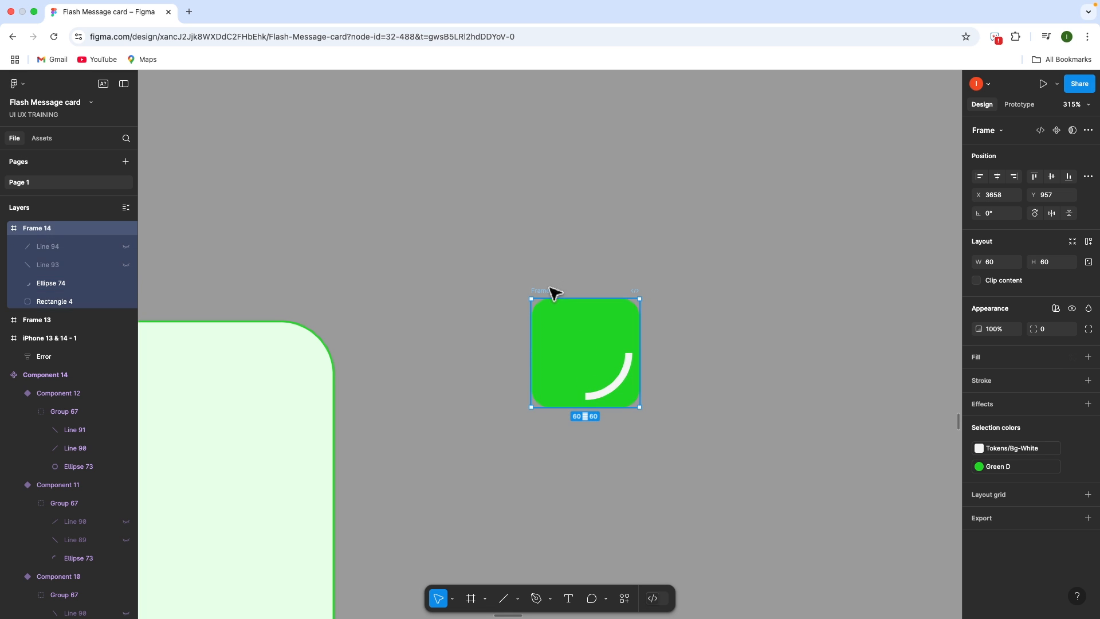
Duplicate Frame 14 as Frame 15 and rotate its arc a quarter turn
key(super+d)
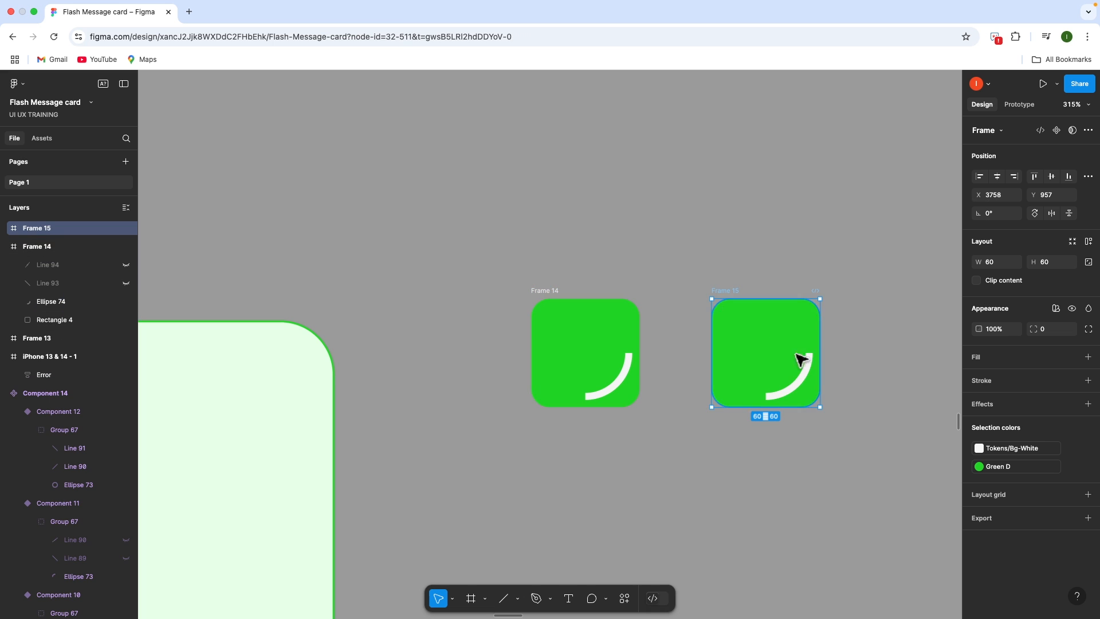
click(802, 389)
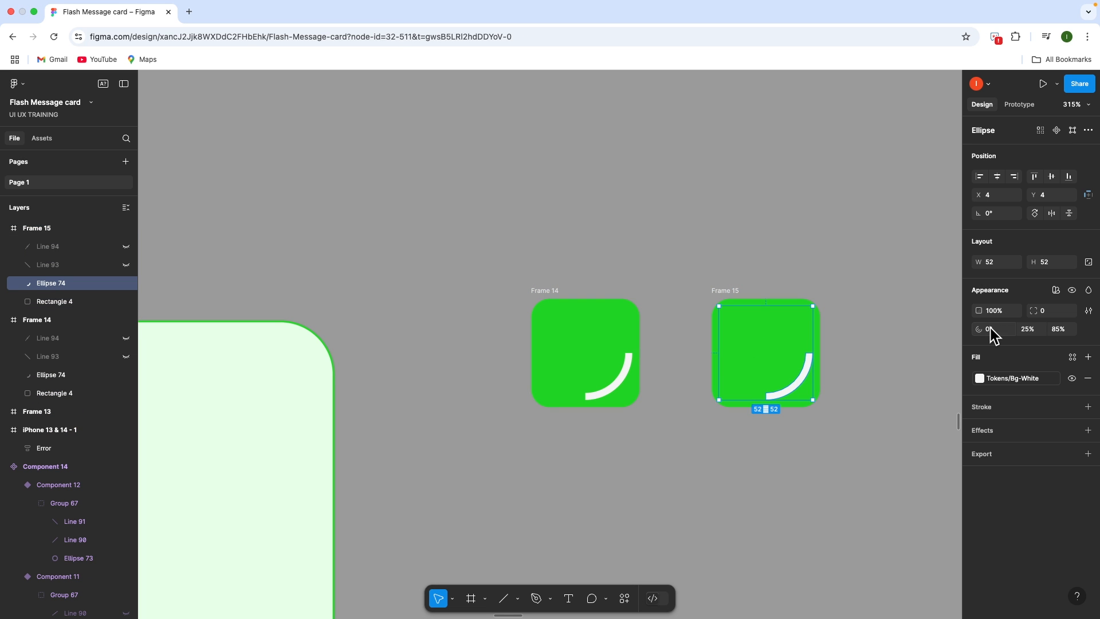
click(1028, 332)
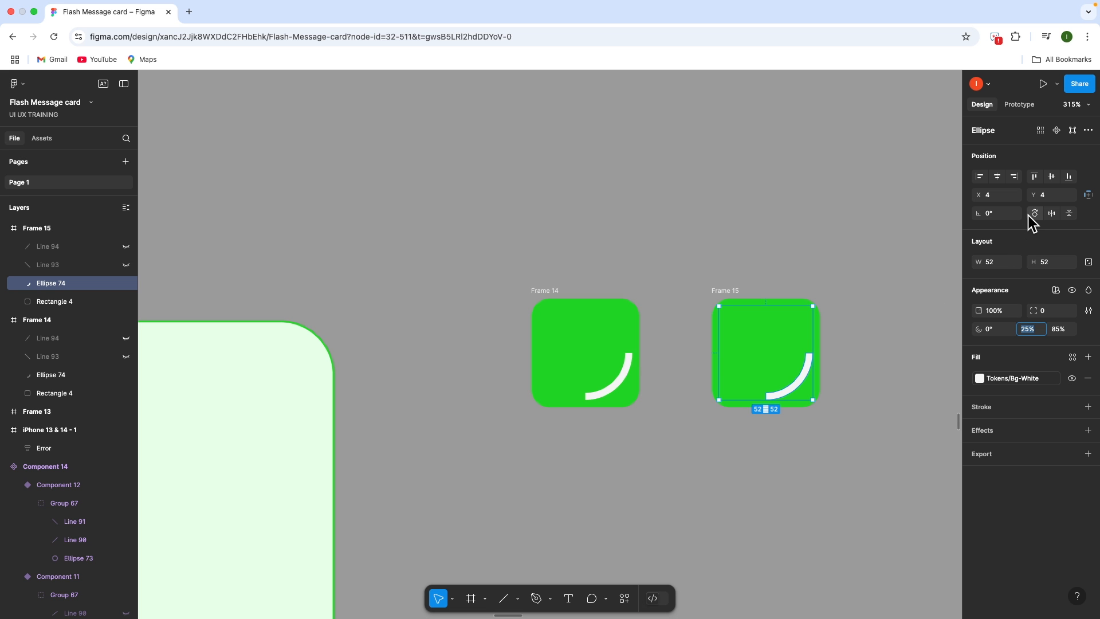
click(764, 322)
click(68, 287)
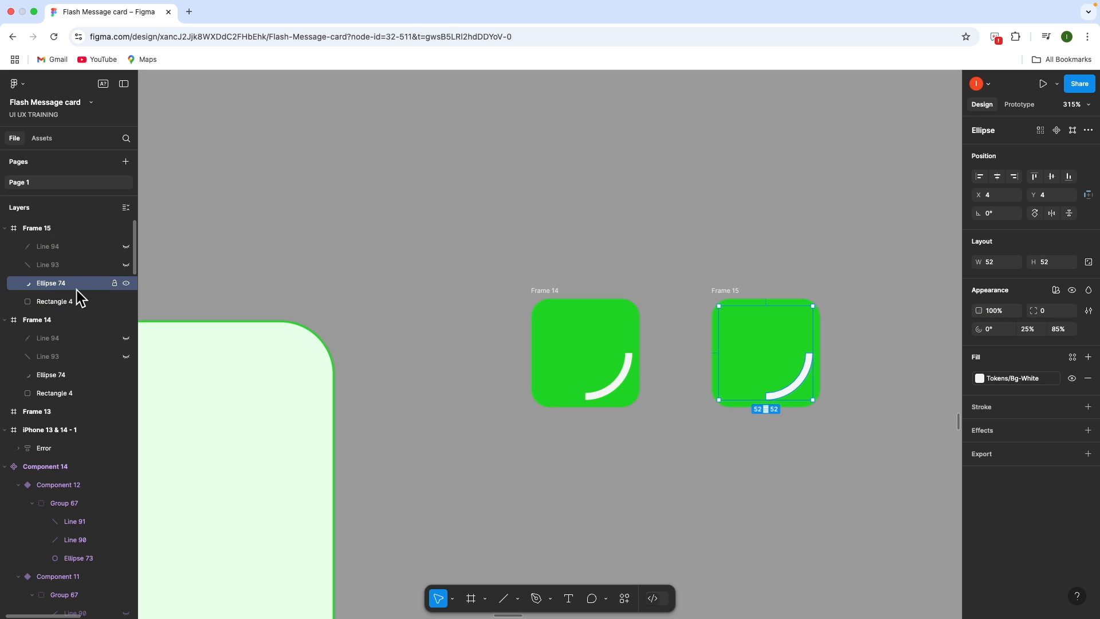
click(1035, 214)
click(731, 291)
Duplicate Frame 15 as Frame 16, turn its arc to 180°, then duplicate it as Frame 17
key(ctrl+d)
scroll(290, 307, right, 3)
click(51, 303)
click(847, 322)
click(5, 229)
click(46, 285)
click(1035, 213)
scroll(745, 321, right, 4)
click(593, 280)
key(ctrl+d)
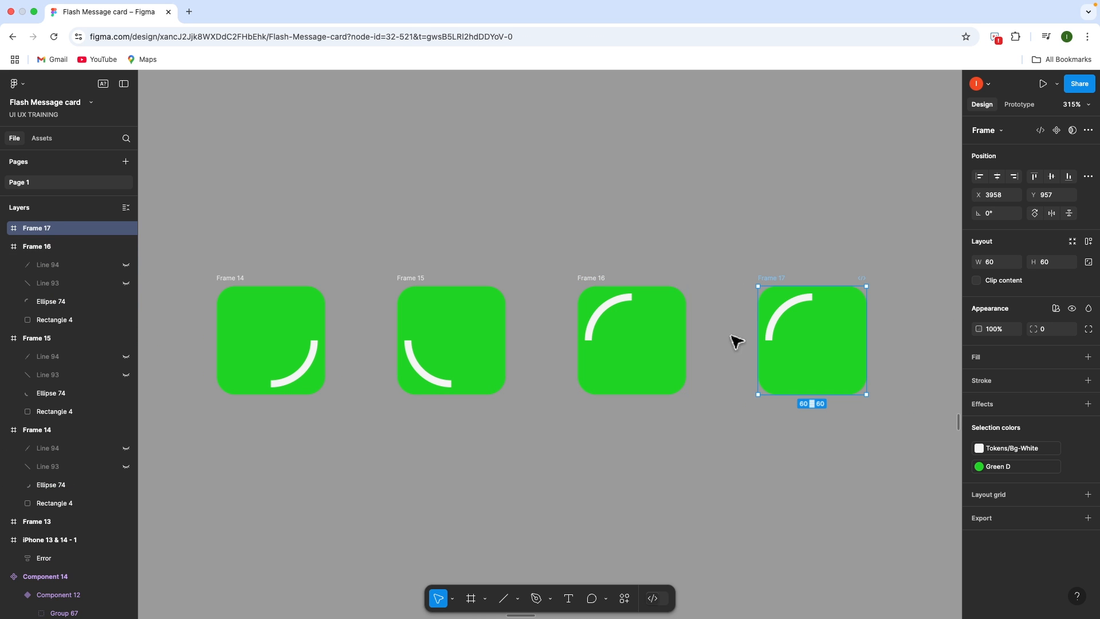
Set Frame 17's Ellipse 74 arc sweep to 100% to close the ring
click(790, 307)
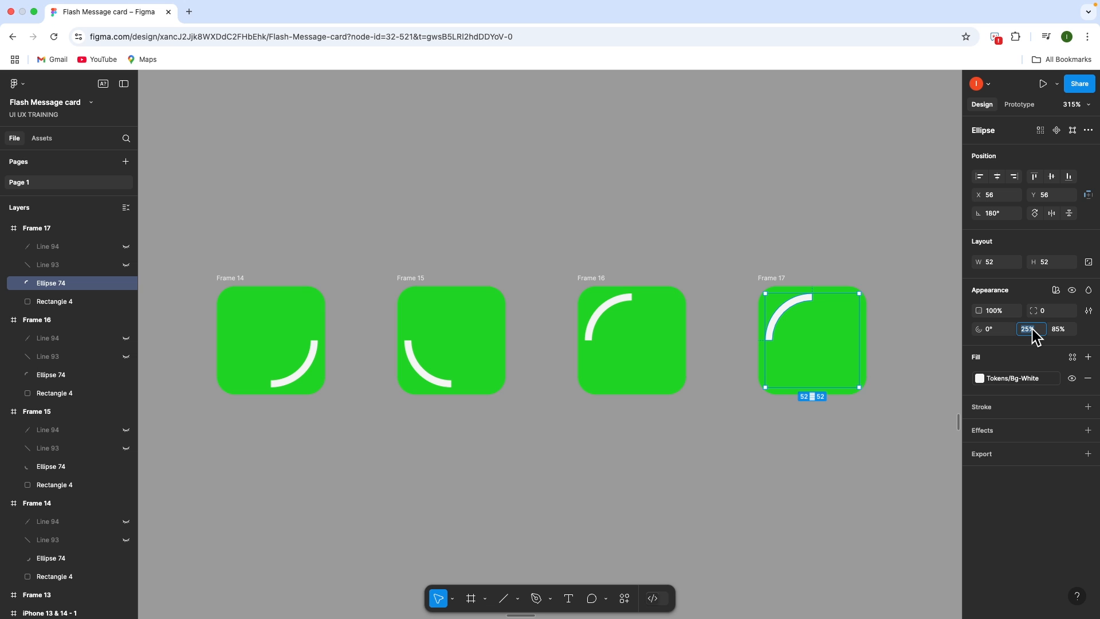
text(100)
key(Return)
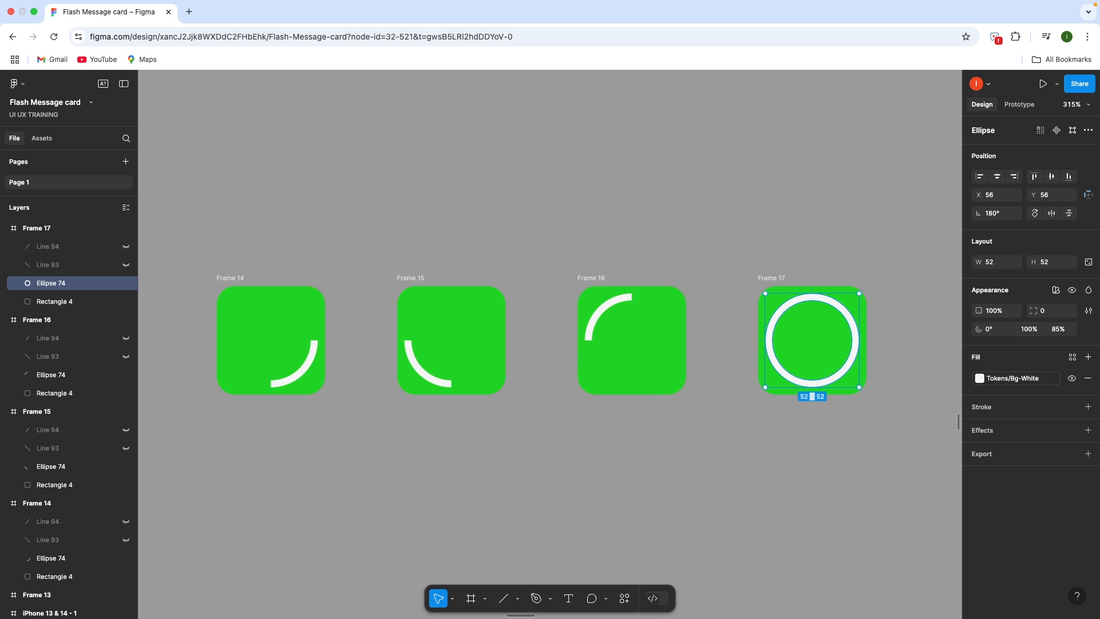
click(892, 358)
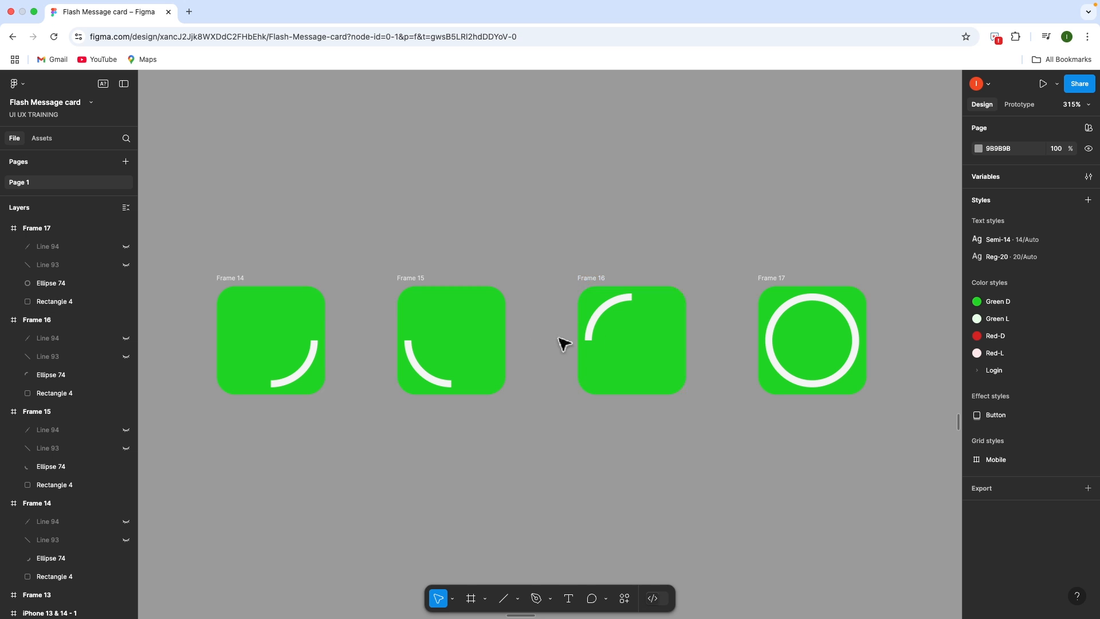
Unhide Line 94 and Line 93 so Frame 17's checkmark shows again
click(785, 280)
click(72, 247)
shift+click(70, 264)
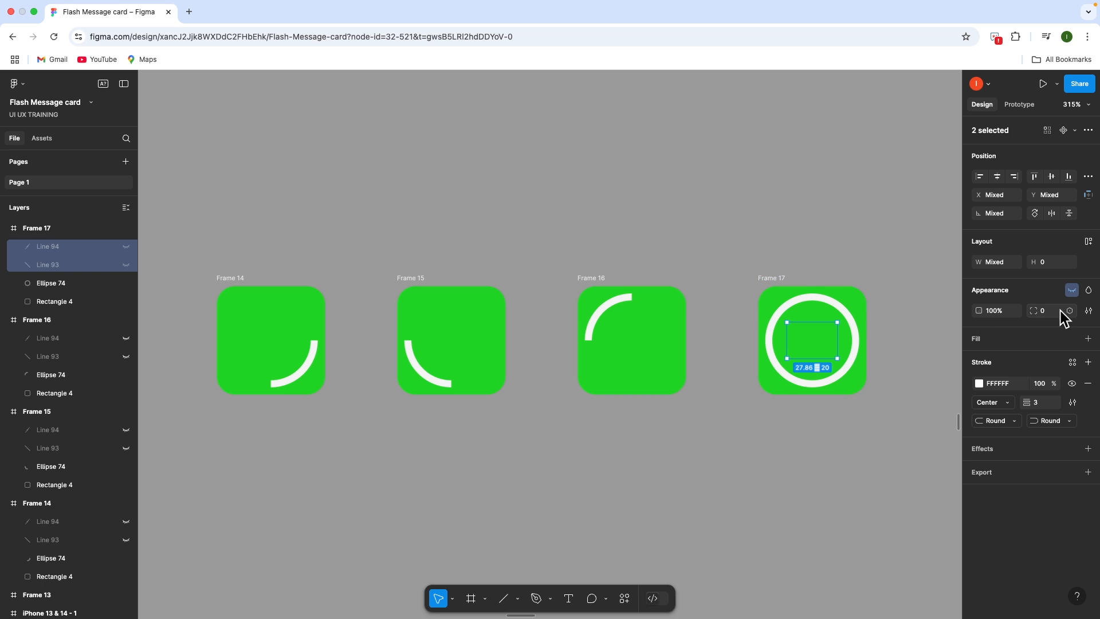
click(1072, 291)
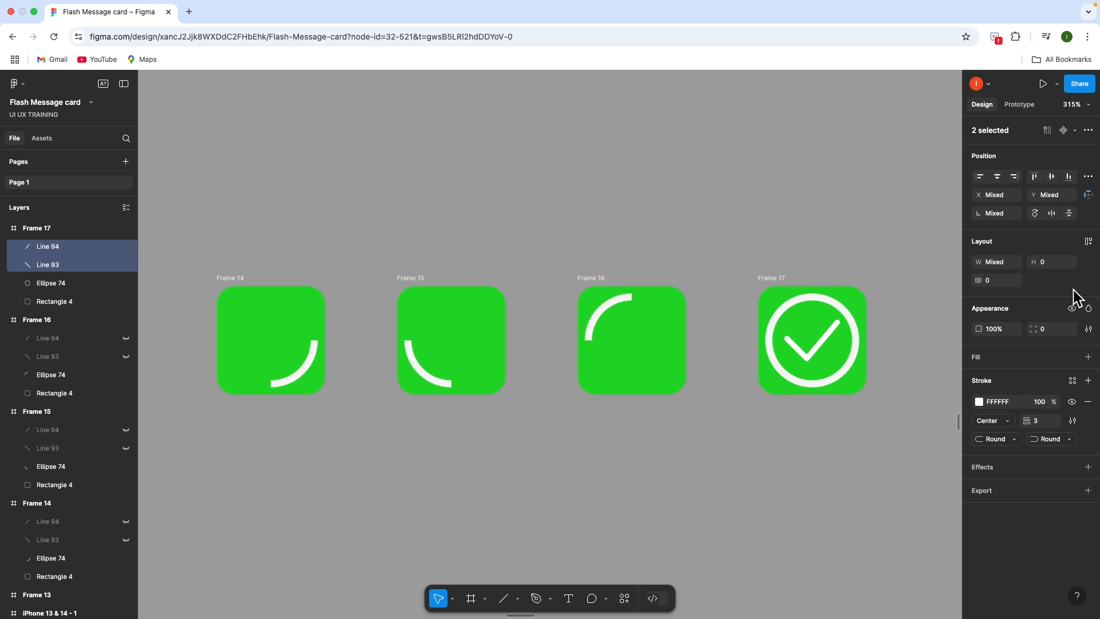
click(823, 424)
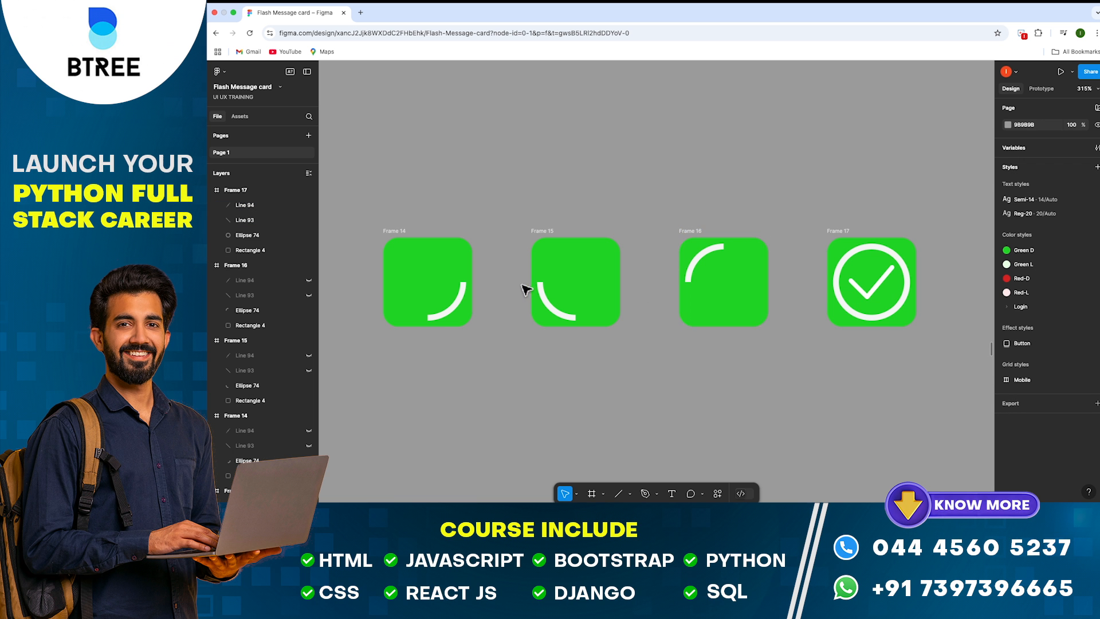
Combine Frames 14–17 into one component set, Component 16
scroll(262, 289, down, 5)
drag(401, 222, 691, 328)
click(1085, 112)
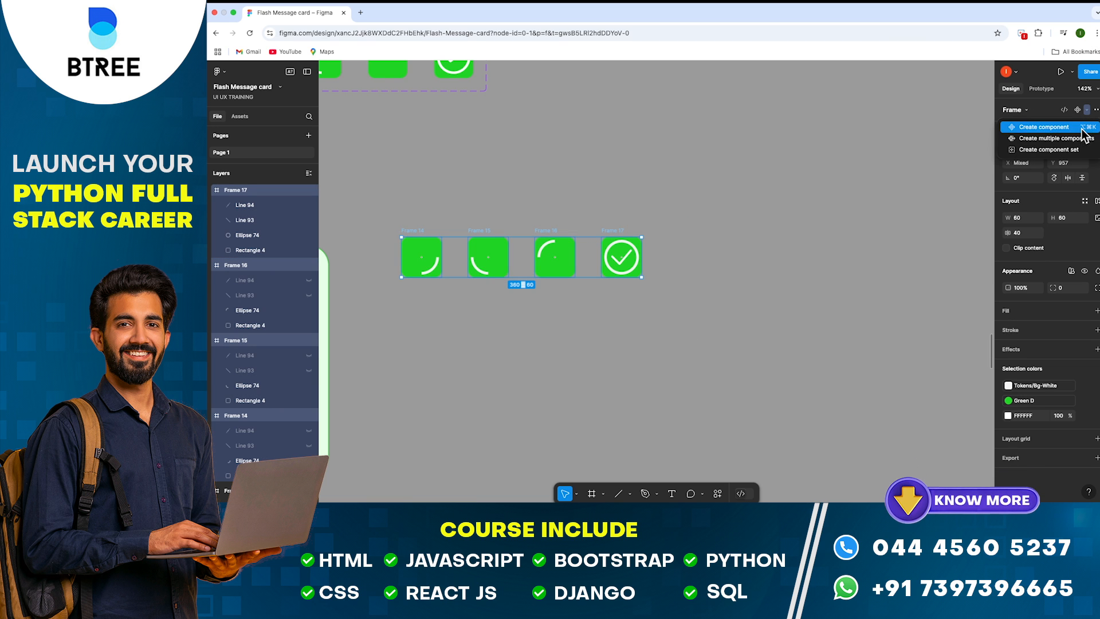
click(1074, 147)
Select the set's first variant and switch to the Prototype panel
scroll(601, 296, left, 1)
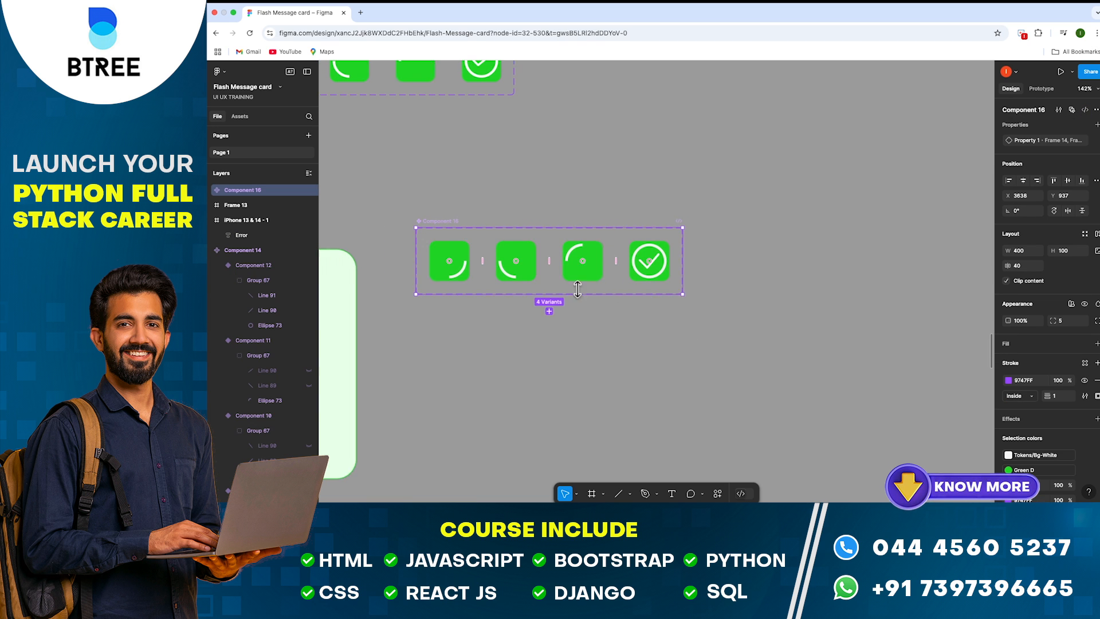
double_click(476, 278)
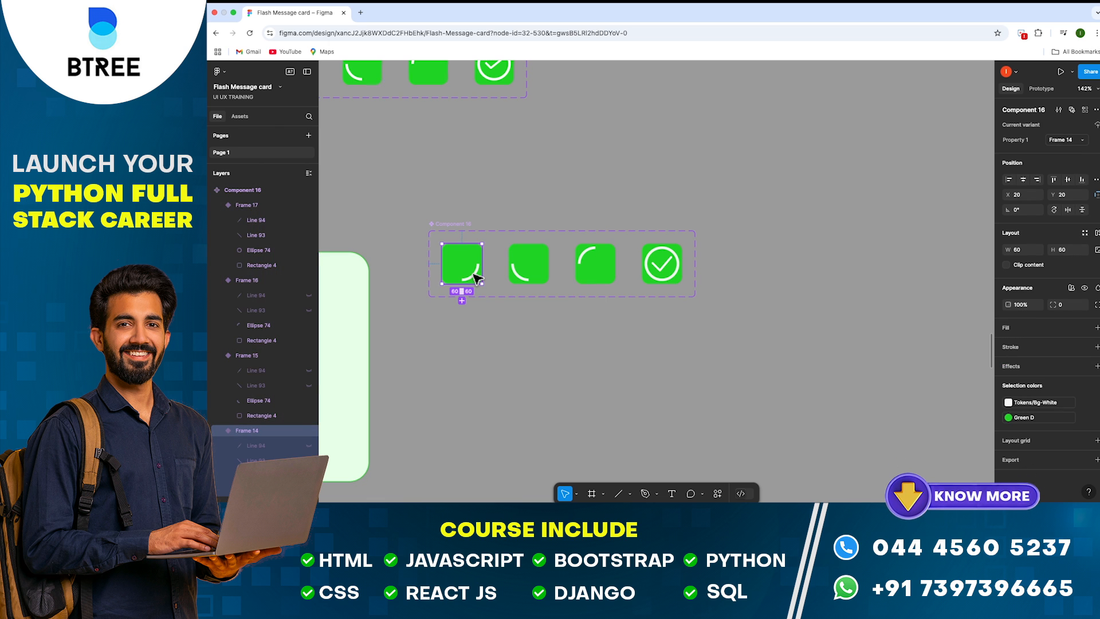
scroll(476, 278, up, 3)
scroll(481, 267, down, 5)
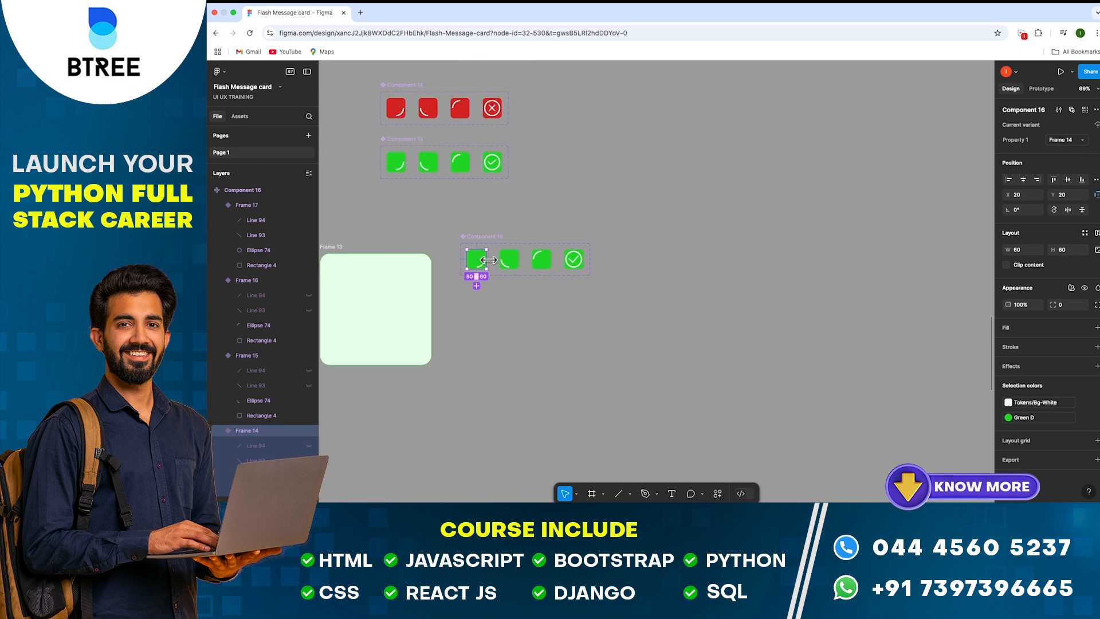
click(1047, 88)
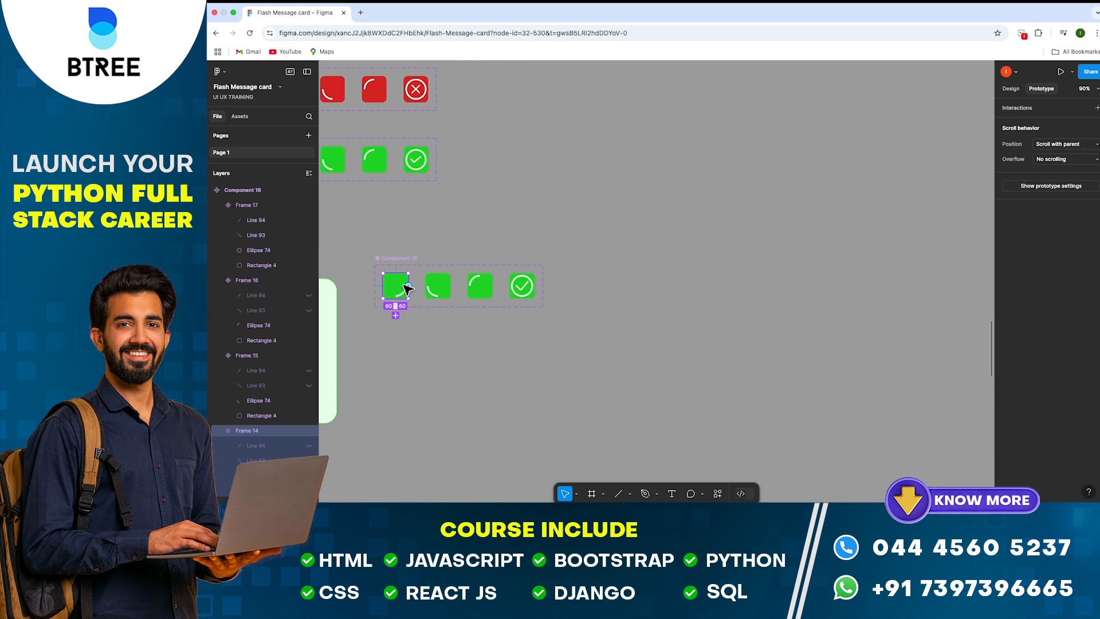
Link Frame 14 to Frame 15 with an After delay 800ms trigger and Smart animate
drag(408, 285, 439, 287)
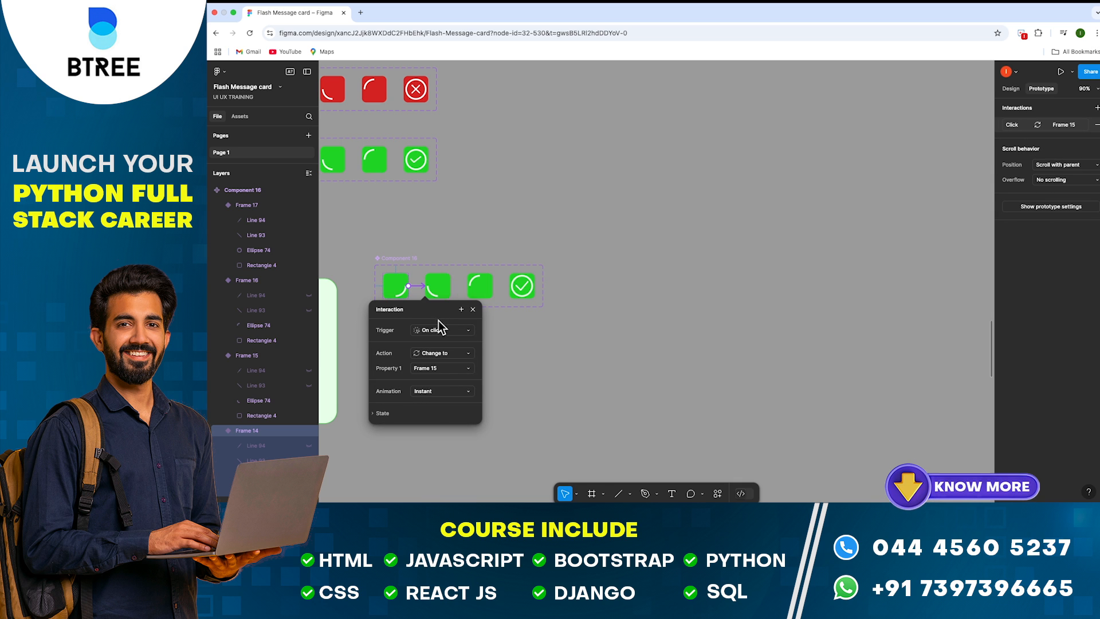
click(431, 332)
click(445, 450)
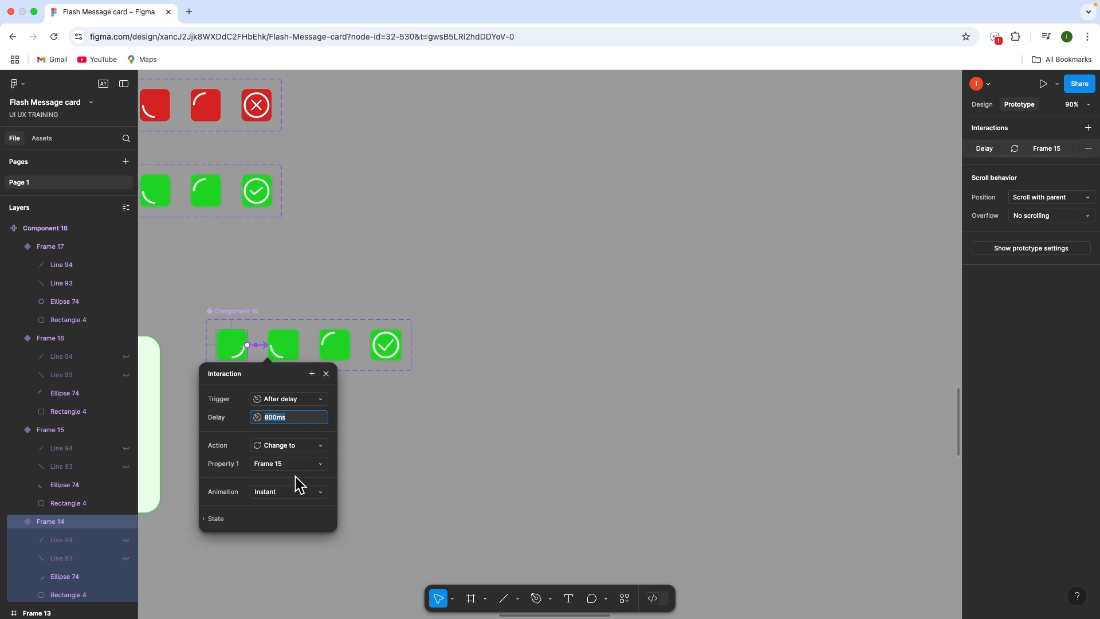
click(441, 407)
click(295, 520)
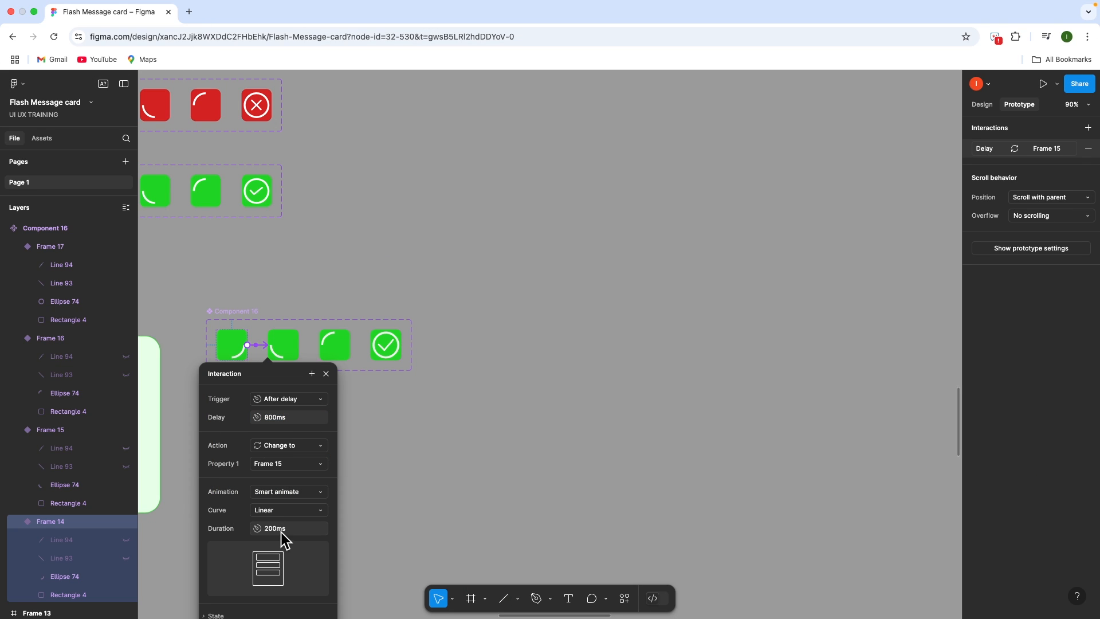
click(438, 459)
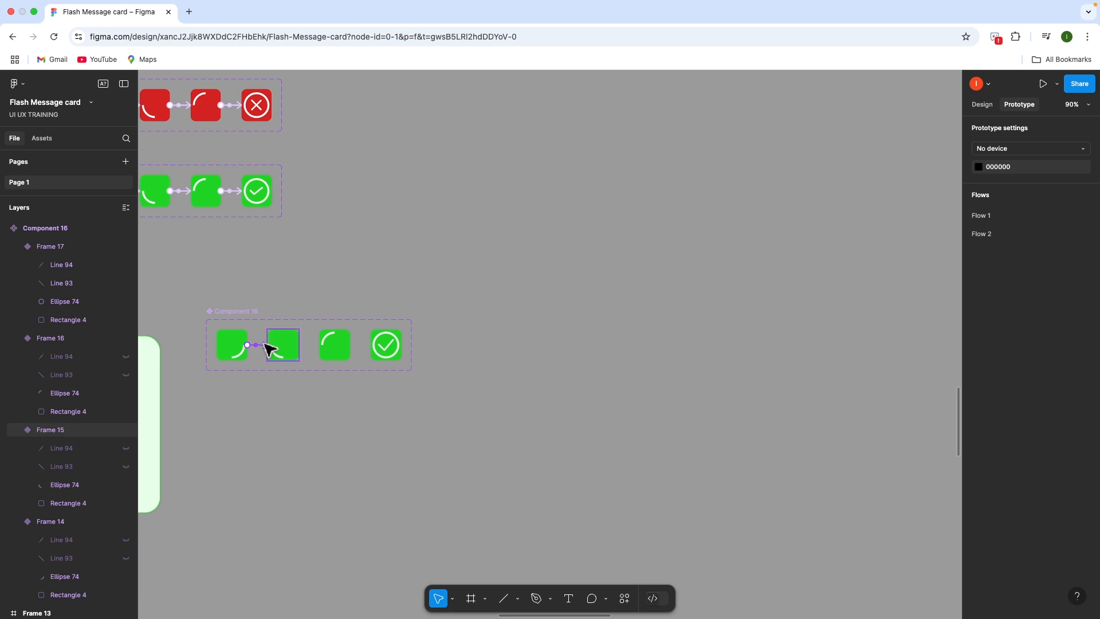
Chain Frame 15 to 16 and Frame 16 to 17 with After delay triggers
click(295, 351)
drag(295, 348, 328, 350)
click(327, 399)
click(331, 541)
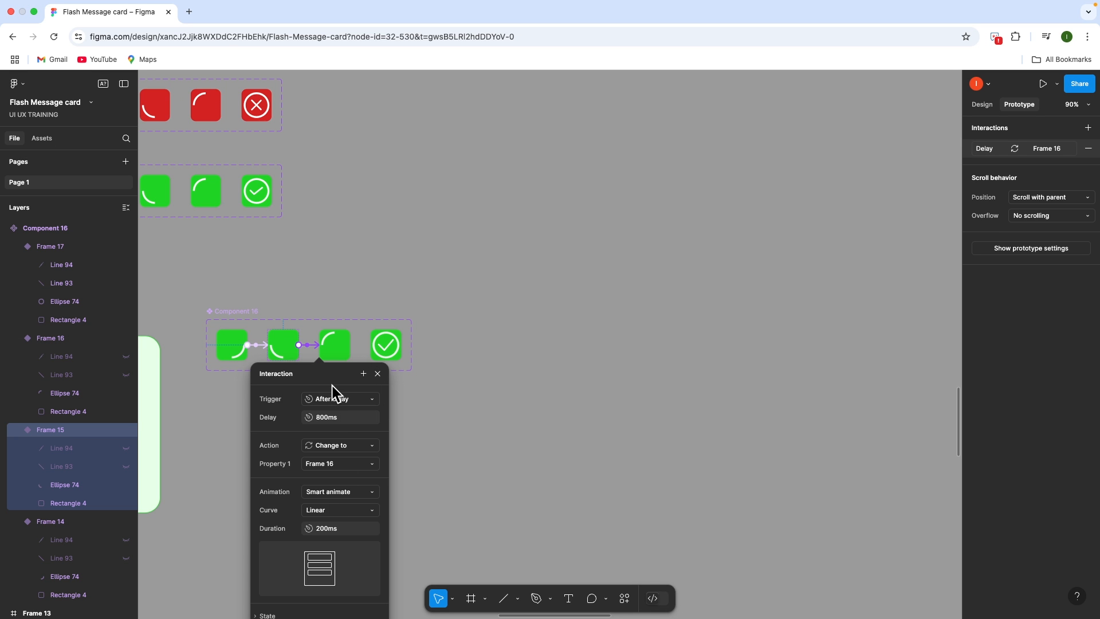
click(337, 350)
drag(350, 345, 385, 351)
click(381, 399)
click(383, 541)
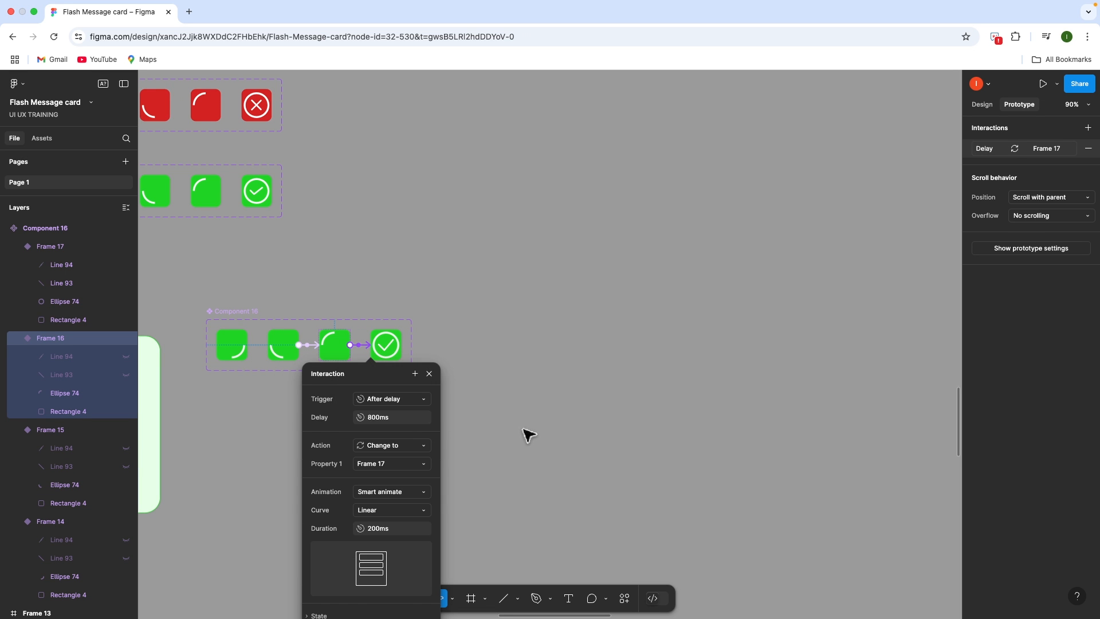
click(527, 435)
scroll(295, 329, down, 5)
Draw a new frame below Component 16 and try linking the first variant to it
key(f)
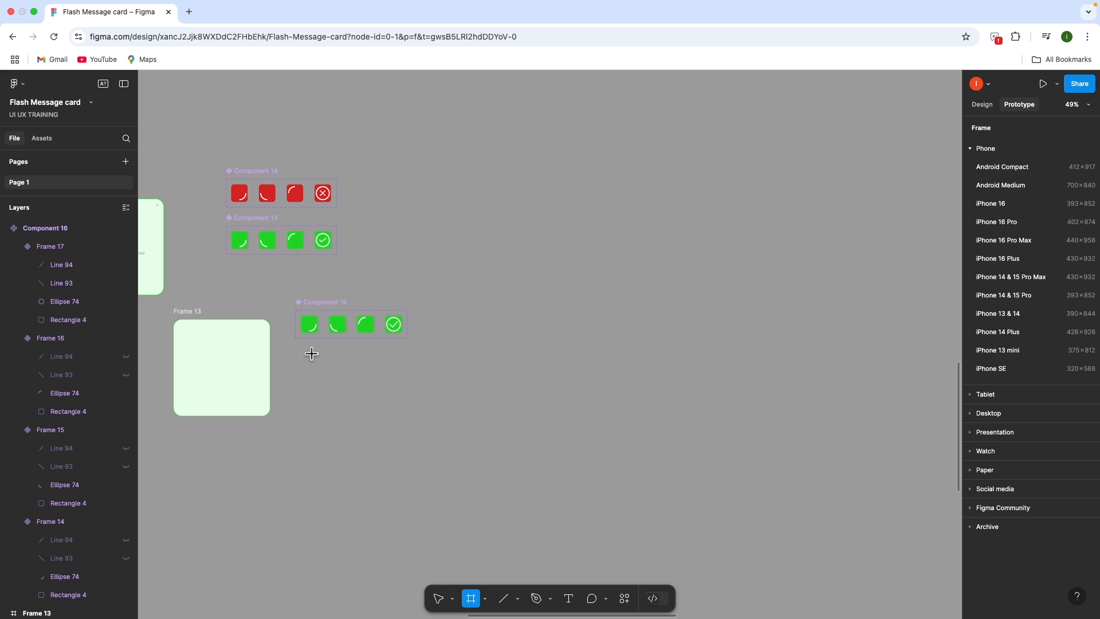
drag(313, 355, 359, 401)
click(315, 322)
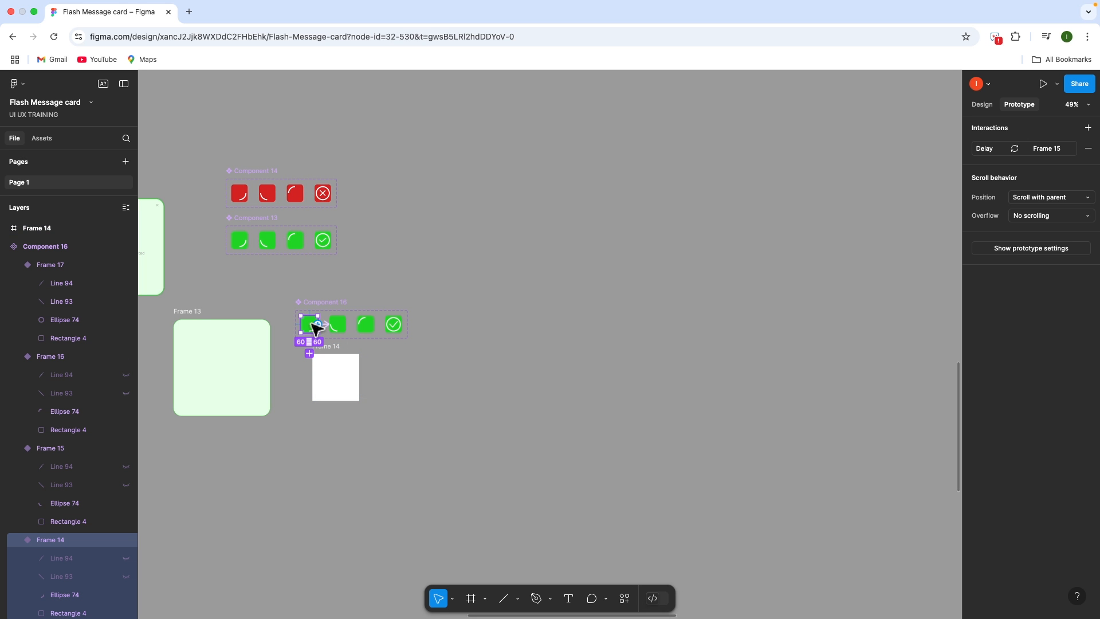
drag(315, 324, 332, 375)
click(442, 355)
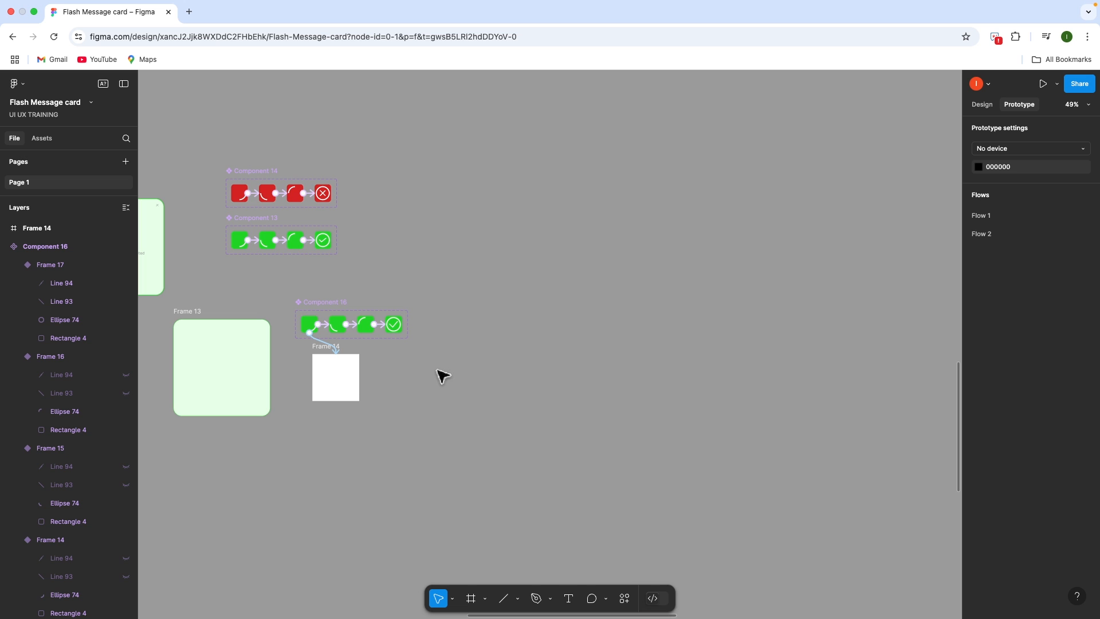
click(314, 329)
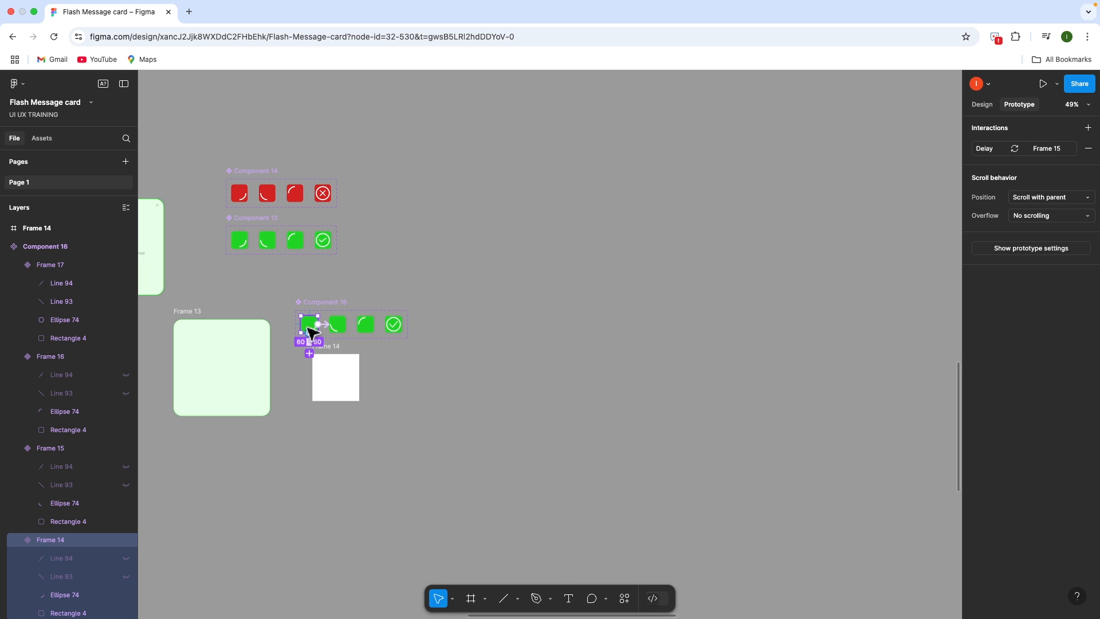
mouse_move(318, 324)
mouse_down()
mouse_move(329, 375)
mouse_move(315, 337)
mouse_up()
scroll(324, 338, up, 5)
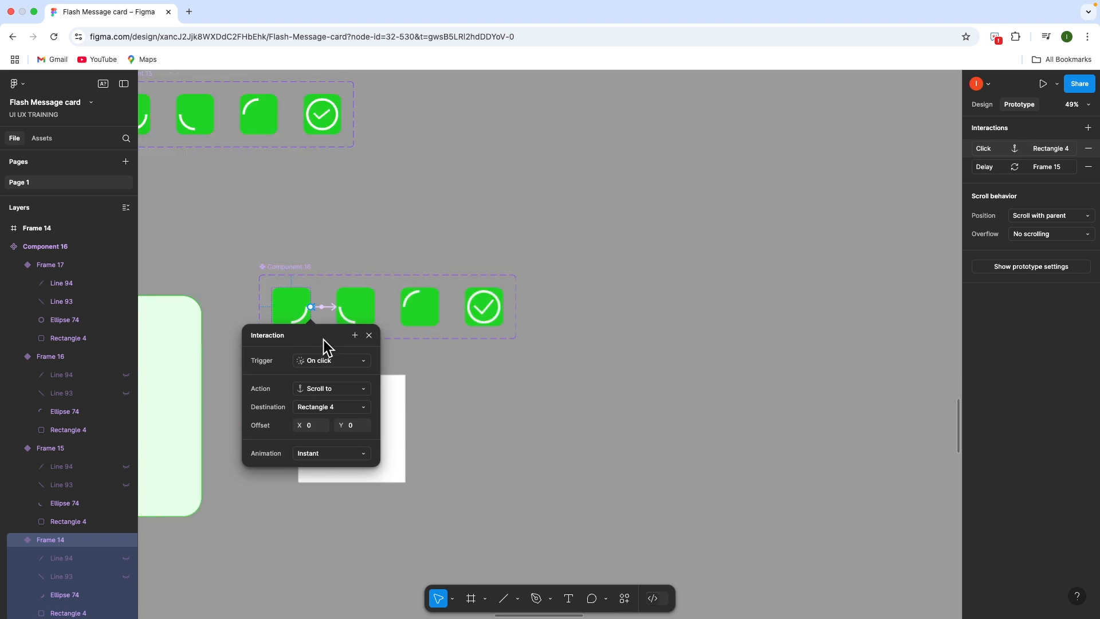
click(361, 317)
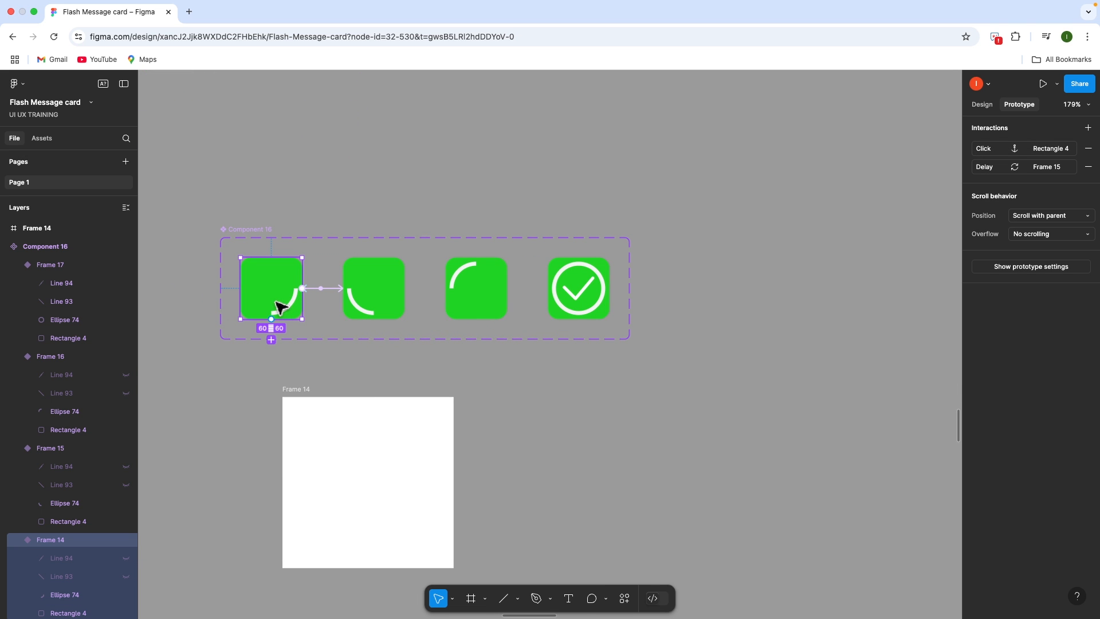
Place an instance of the first green variant centred in the new 167×167 frame
drag(280, 302, 374, 490)
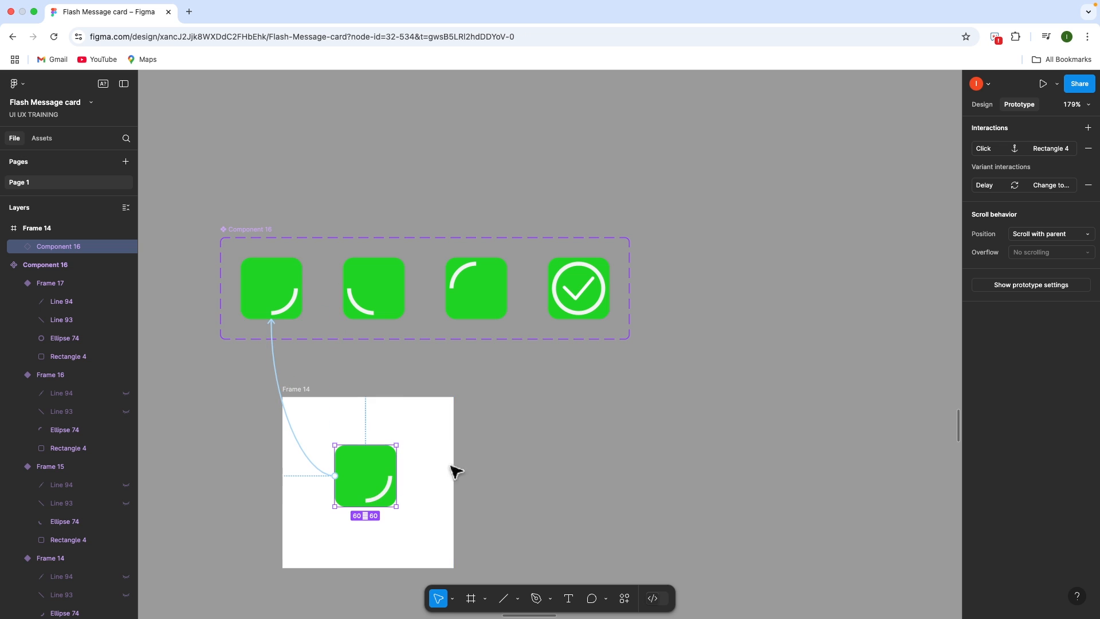
key(super+z)
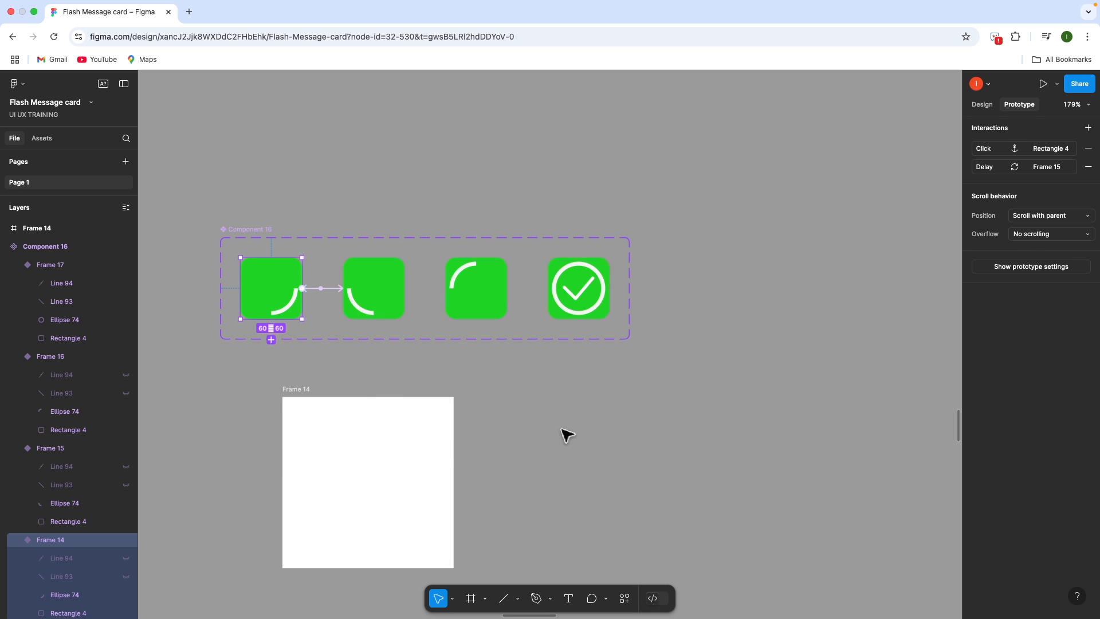
click(532, 387)
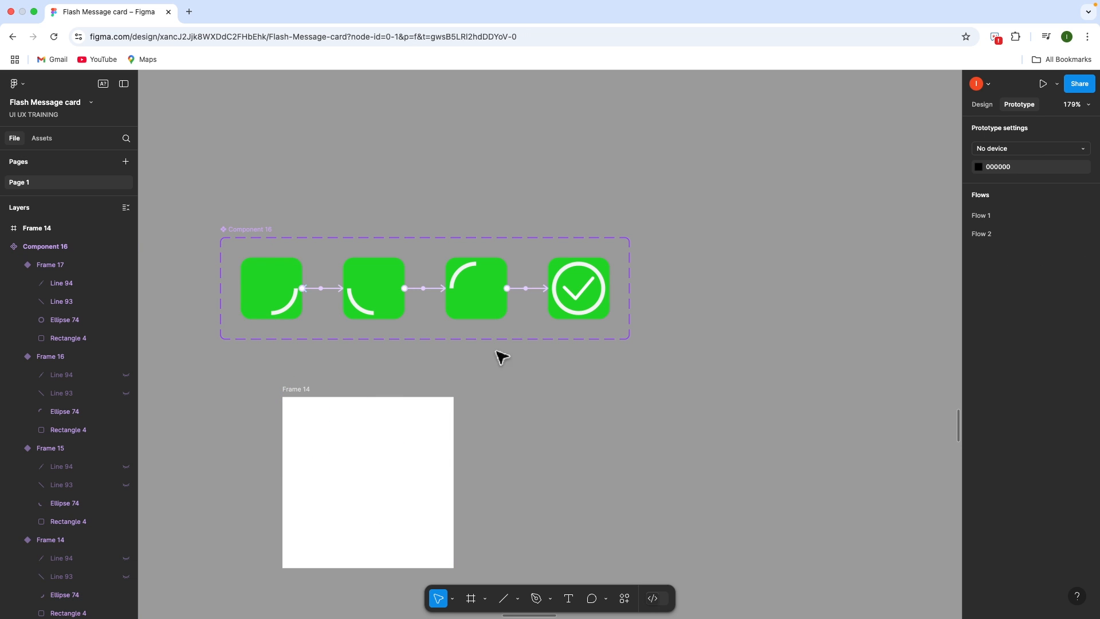
click(274, 288)
drag(274, 288, 369, 482)
click(312, 398)
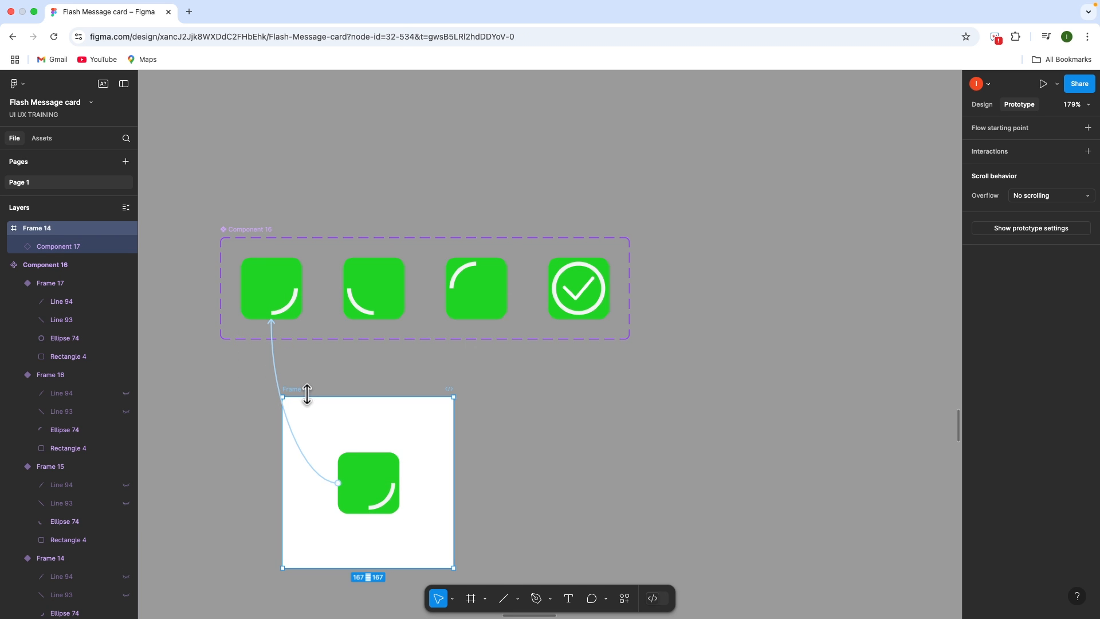
Preview the new frame's prototype and inspect the second variant's after-delay link
key(shift+space)
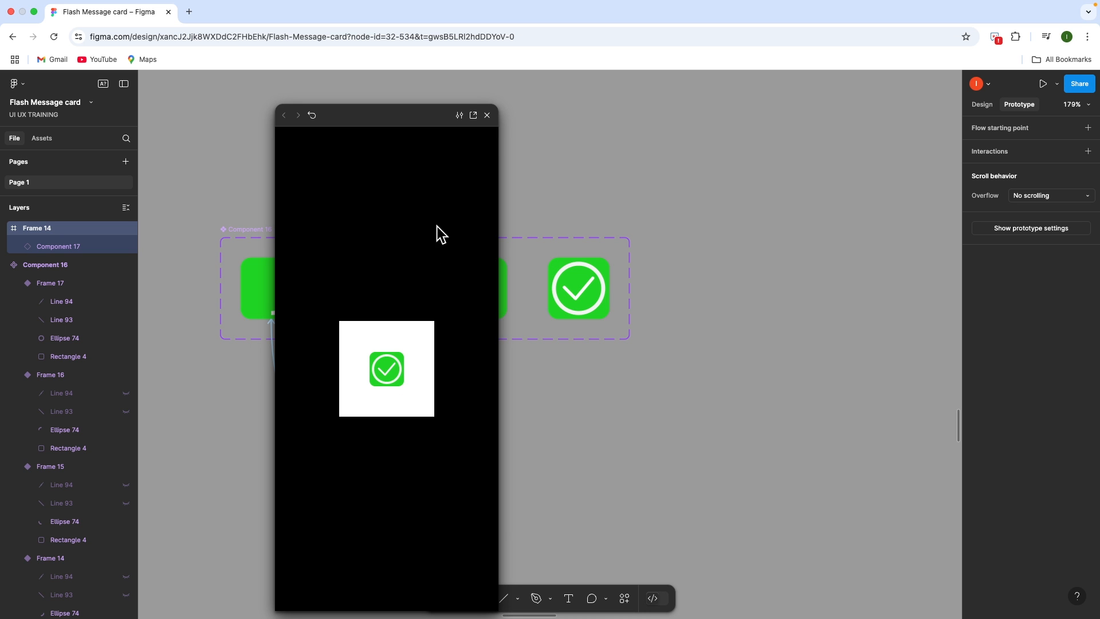
click(487, 115)
click(579, 412)
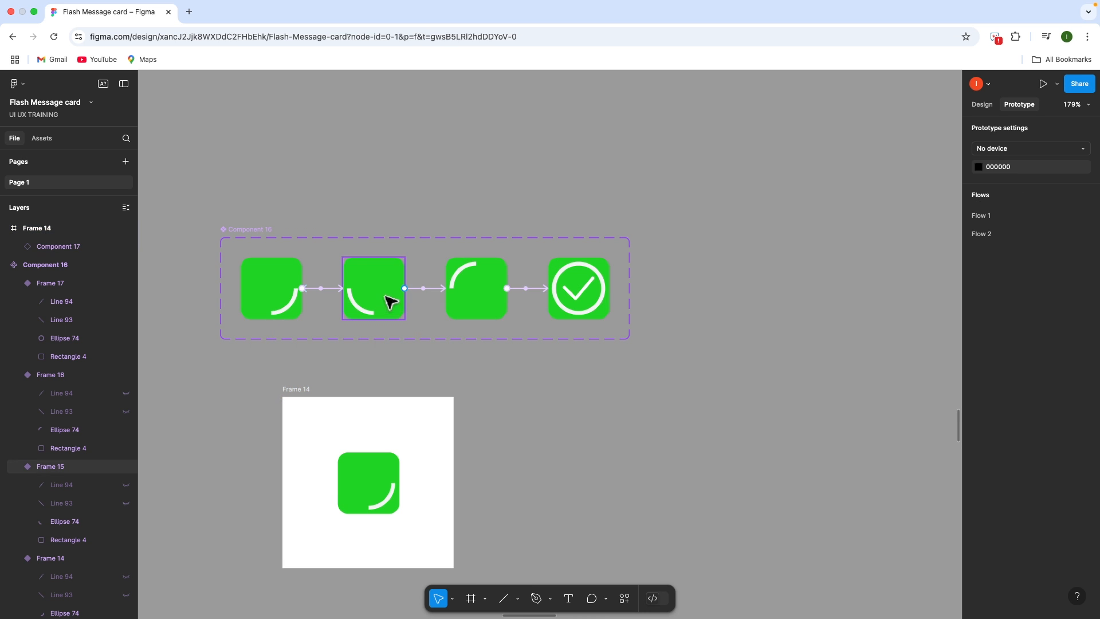
click(418, 290)
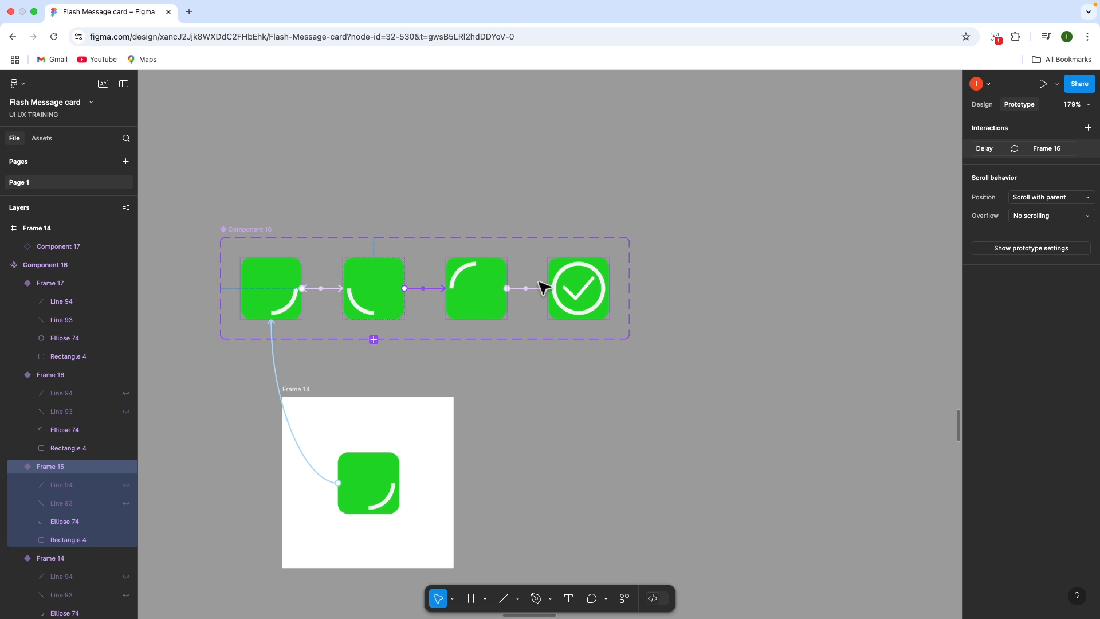
click(528, 289)
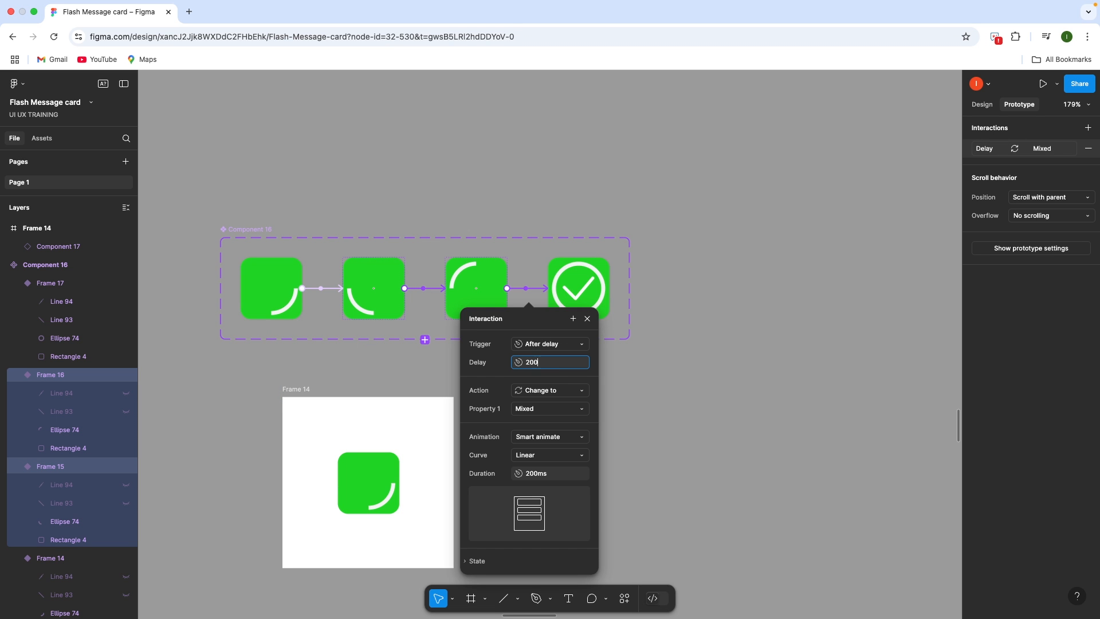
click(680, 381)
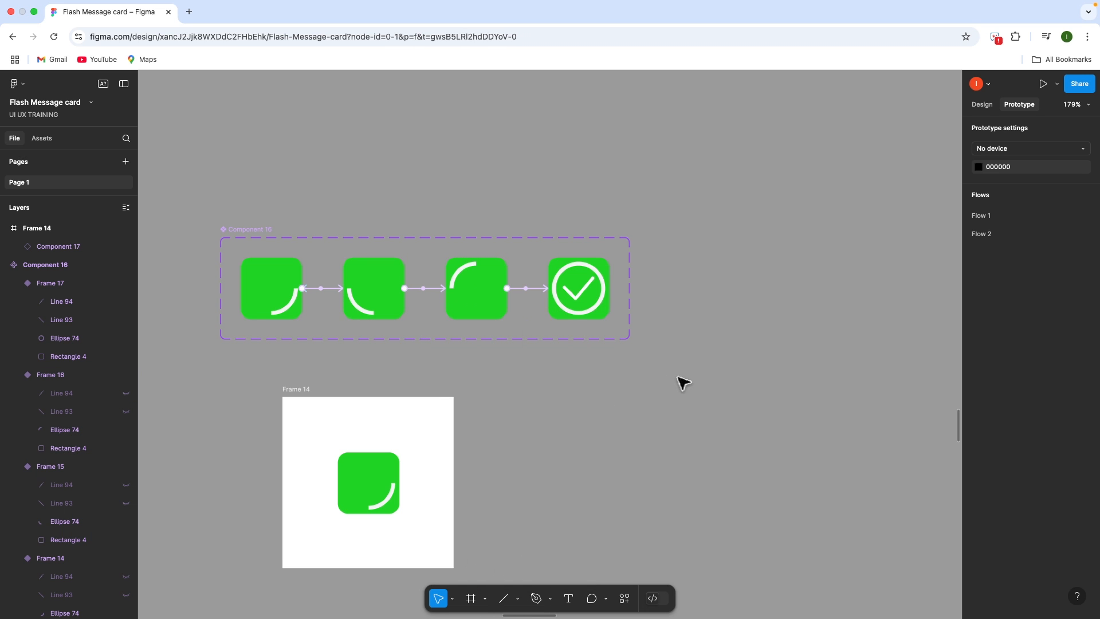
Preview the frame again and finish the third after-delay transition
click(304, 393)
key(shift+space)
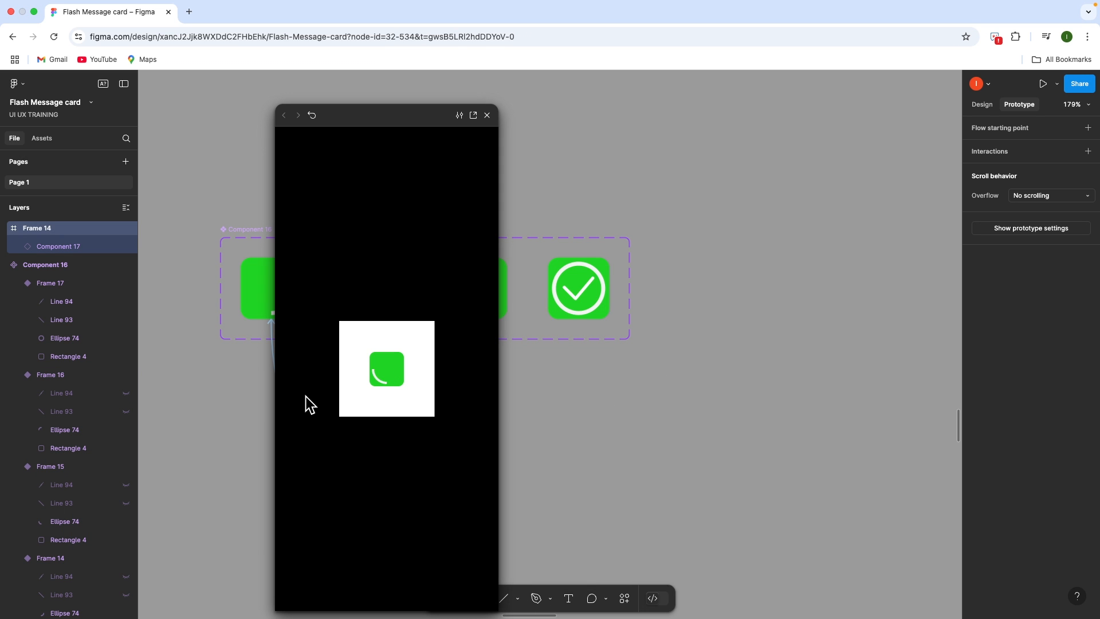
click(488, 115)
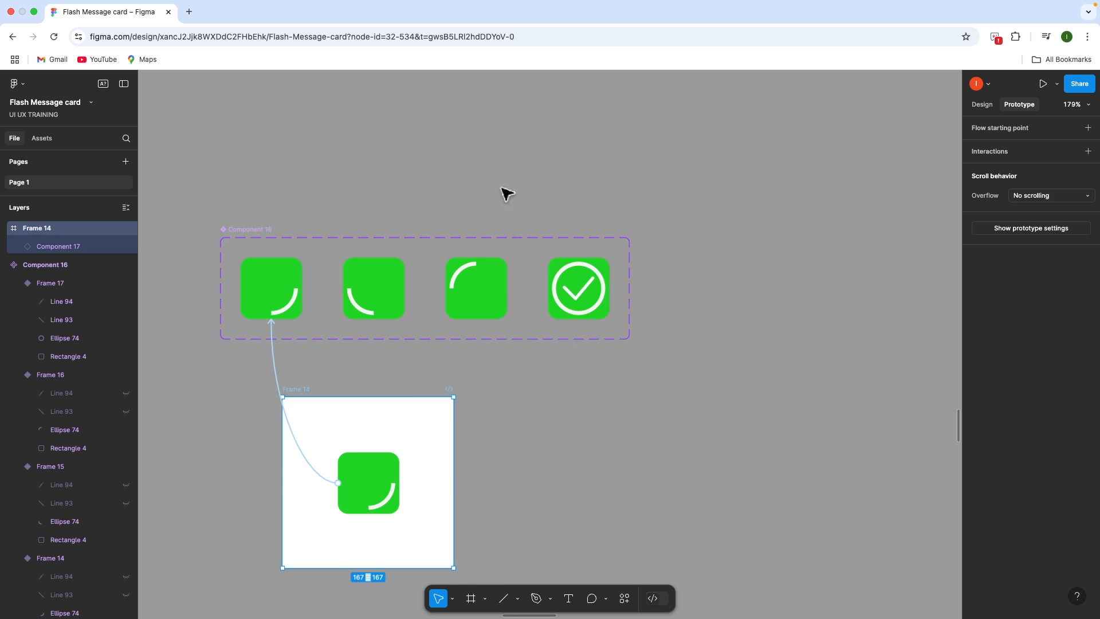
key(Escape)
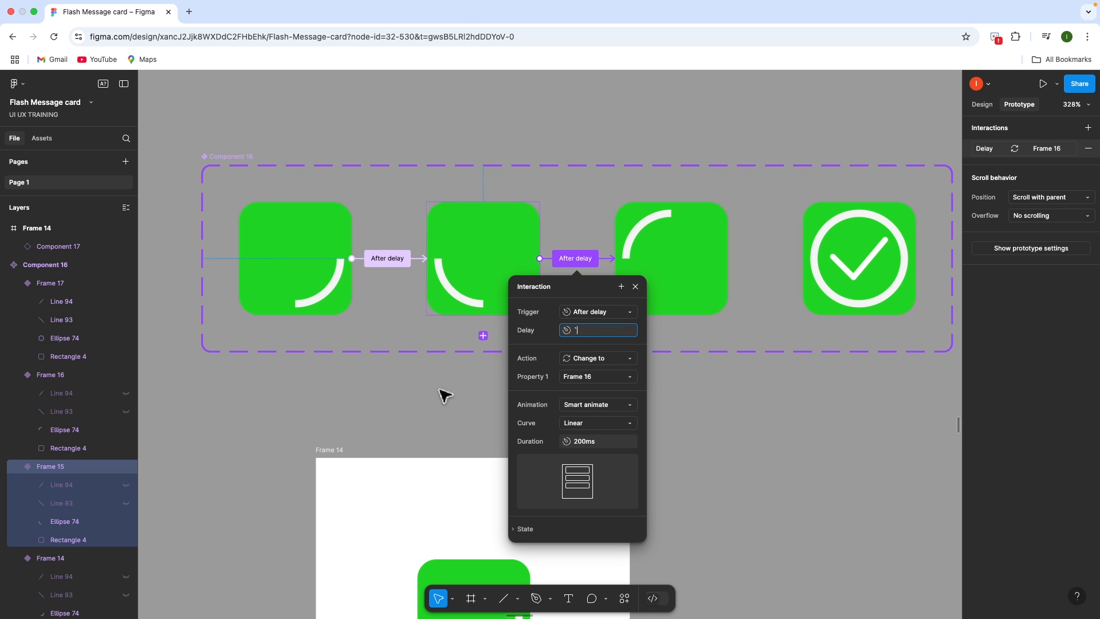
click(407, 425)
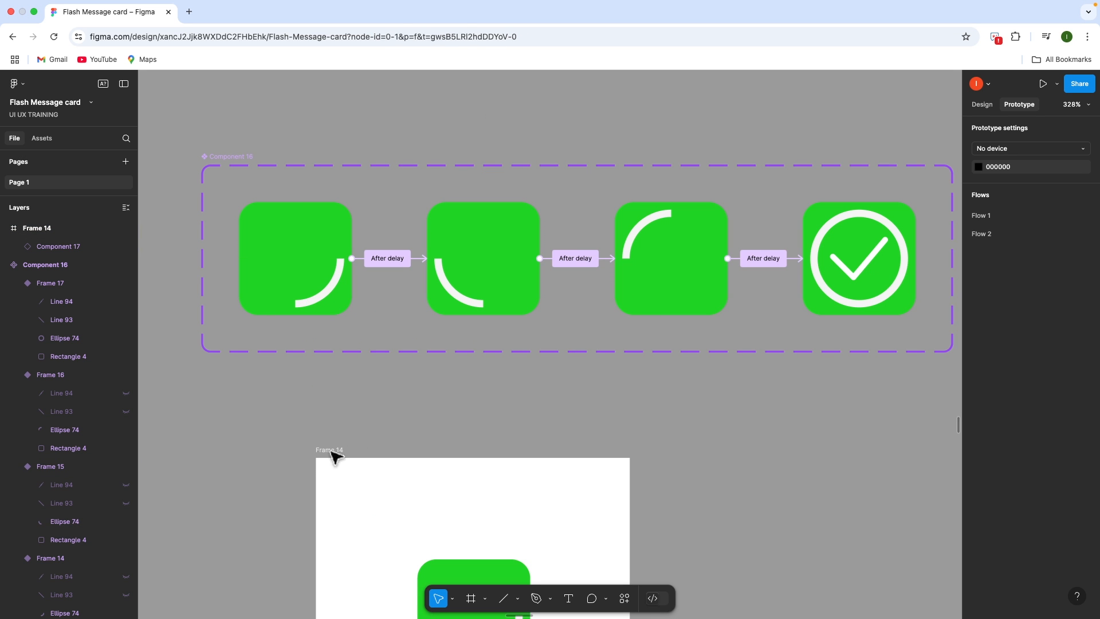
Play Frame 14's spinner preview, check the first transition, and replay it to the checkmark
click(311, 453)
key(shift+space)
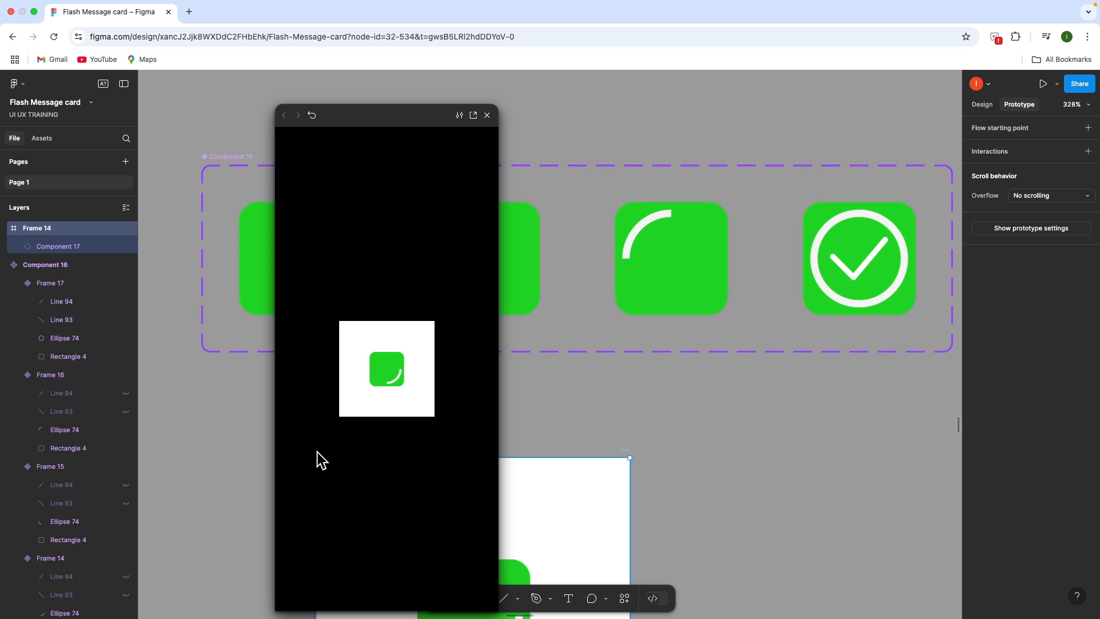
click(487, 115)
click(367, 326)
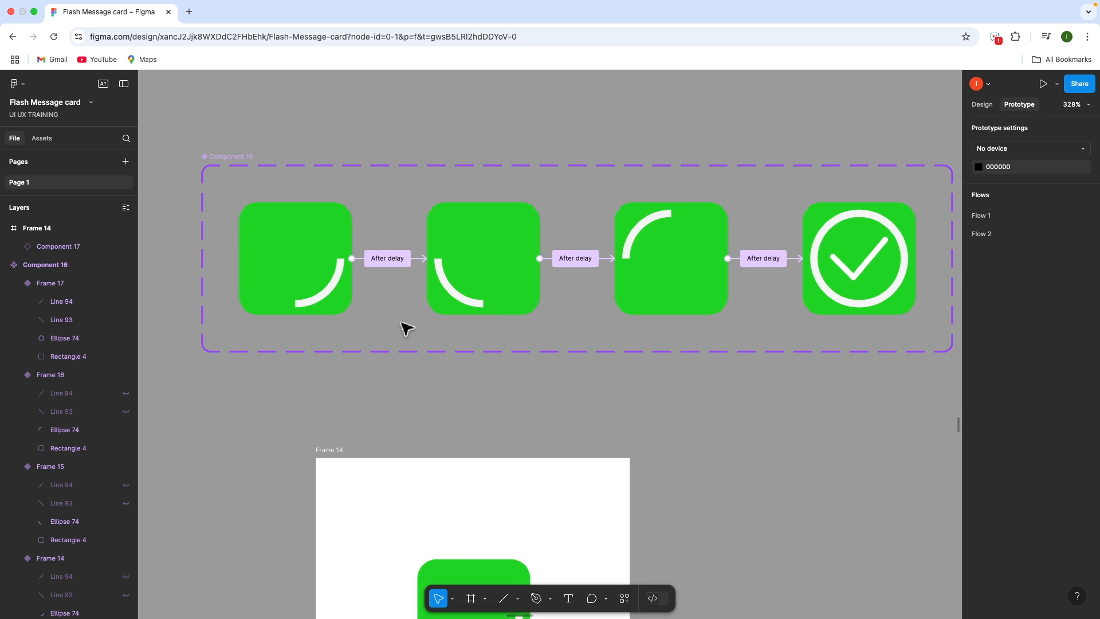
click(387, 258)
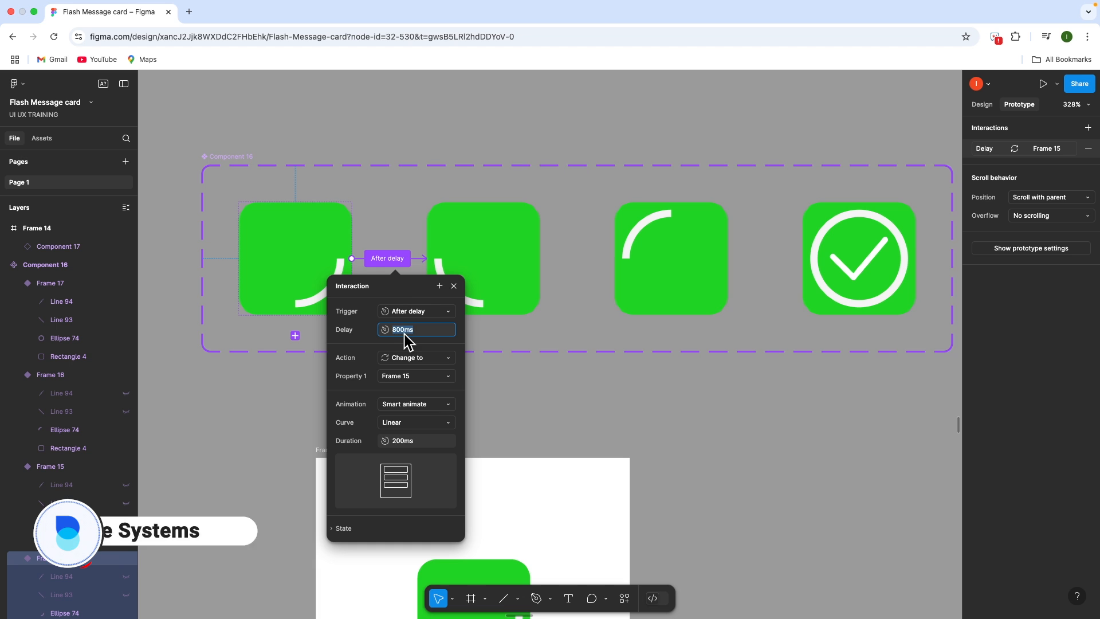
click(314, 444)
click(317, 447)
key(shift+space)
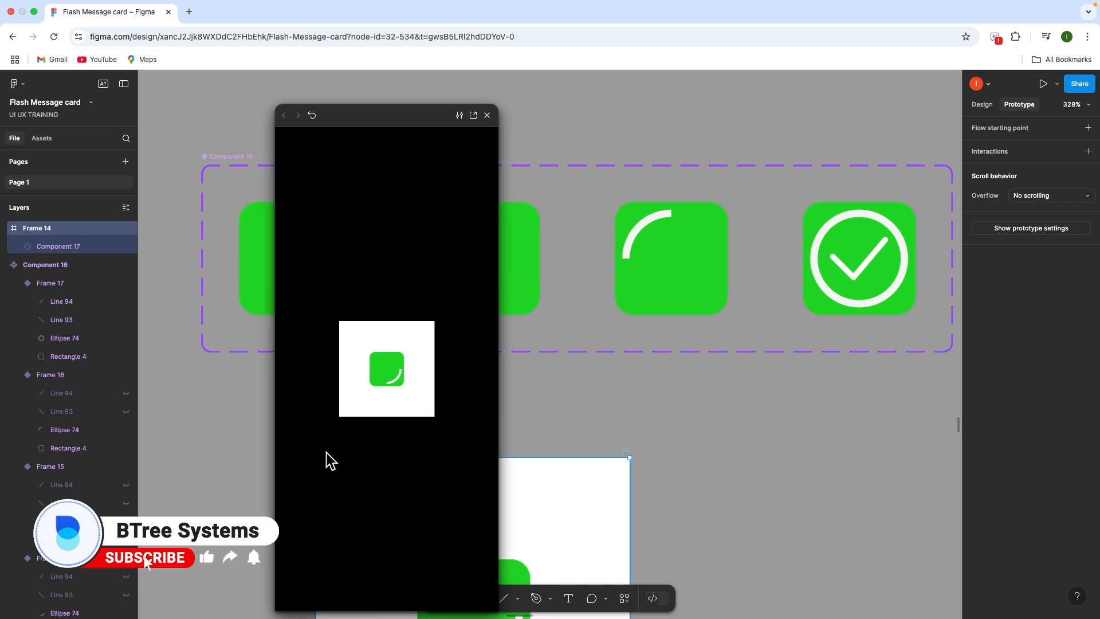
click(487, 115)
scroll(487, 521, down, 10)
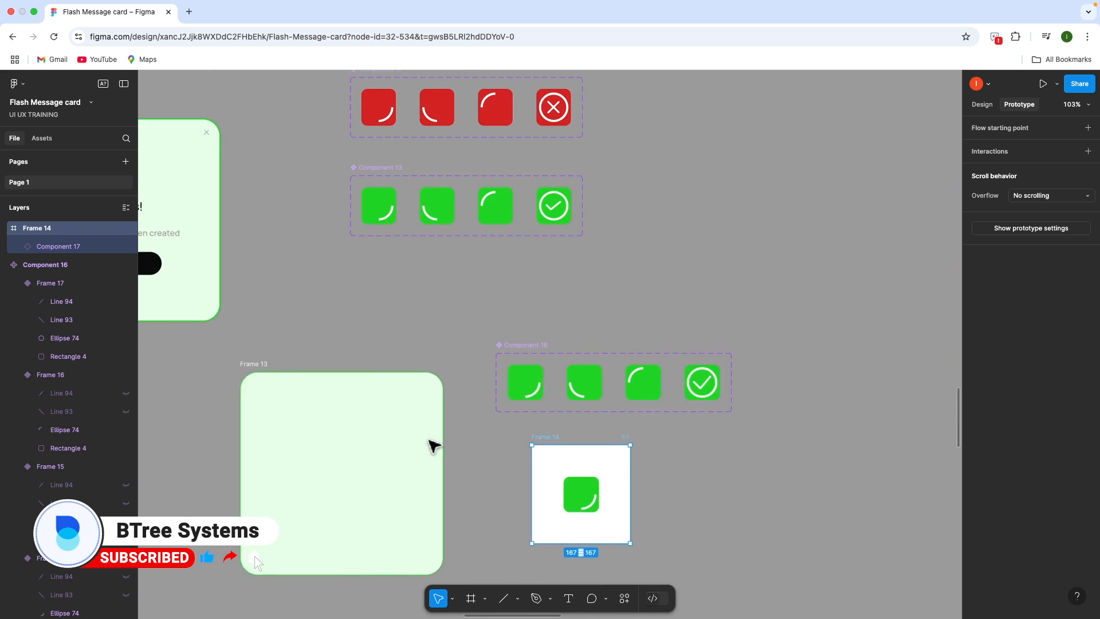
Place an instance of the first green variant inside Frame 13
click(673, 373)
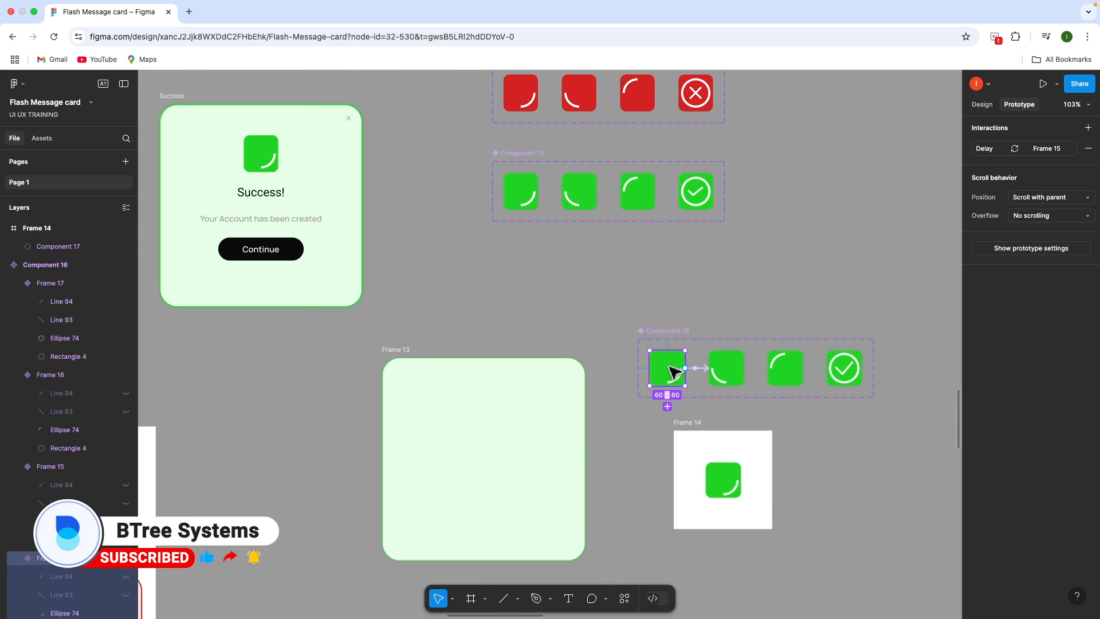
drag(674, 371, 494, 408)
click(647, 438)
click(496, 411)
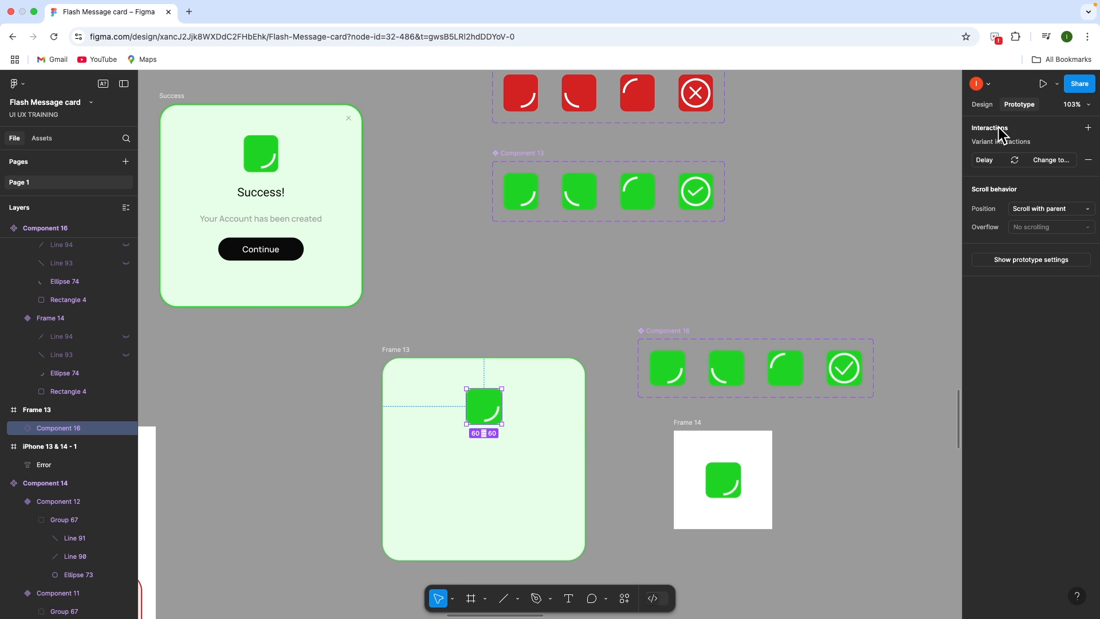
click(982, 104)
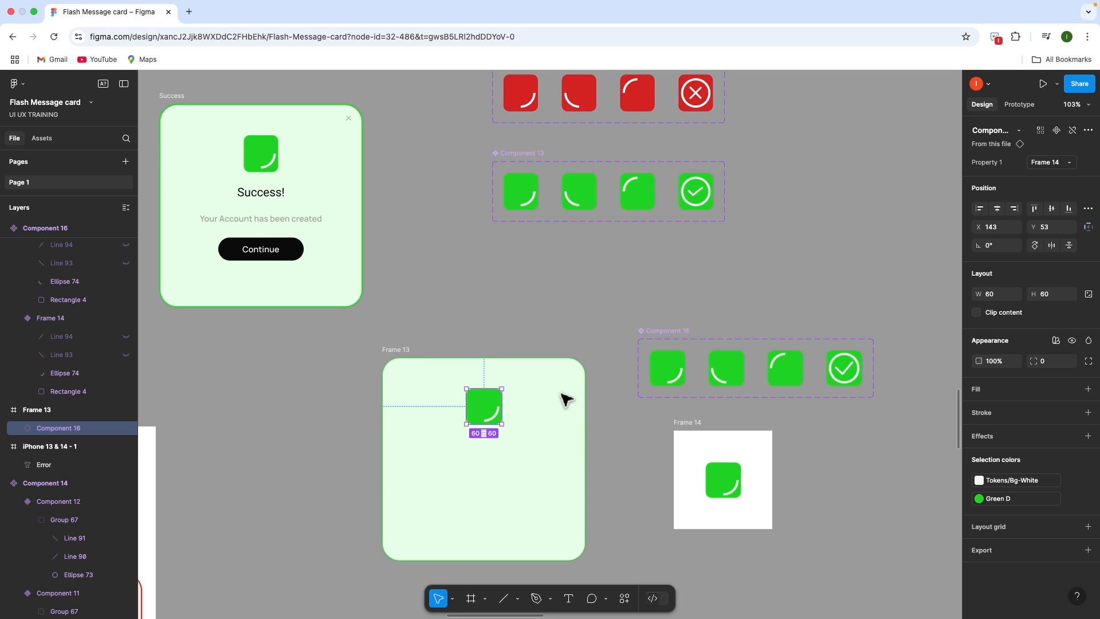
Wrap the icon instance in an auto-layout row stretched to Frame 13's full width
click(527, 431)
click(484, 413)
key(shift+a)
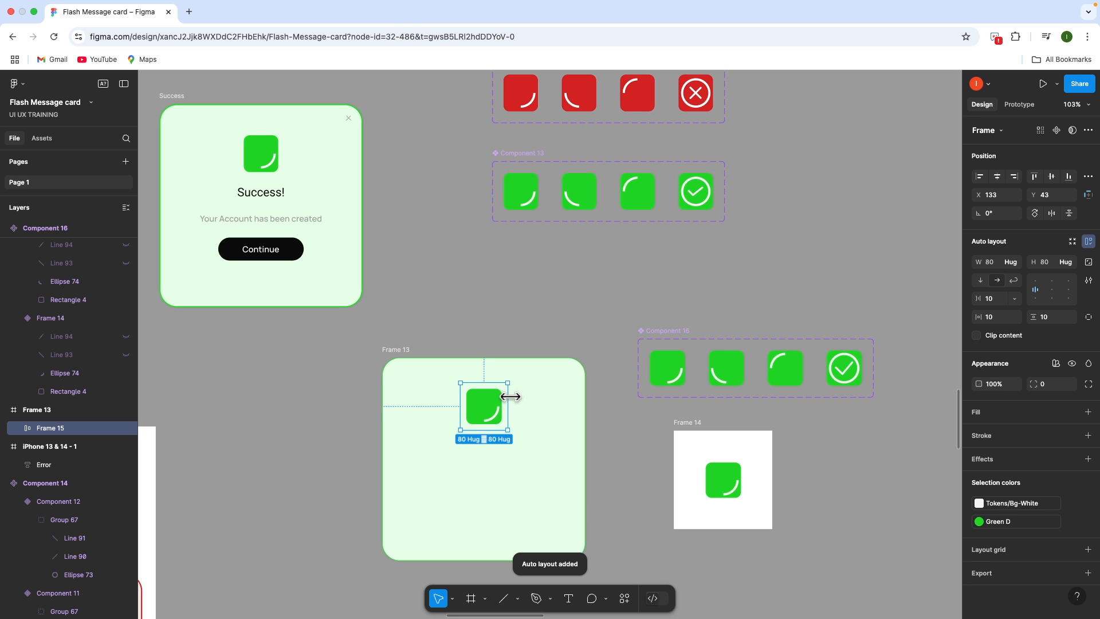
drag(520, 397, 579, 406)
drag(460, 405, 383, 405)
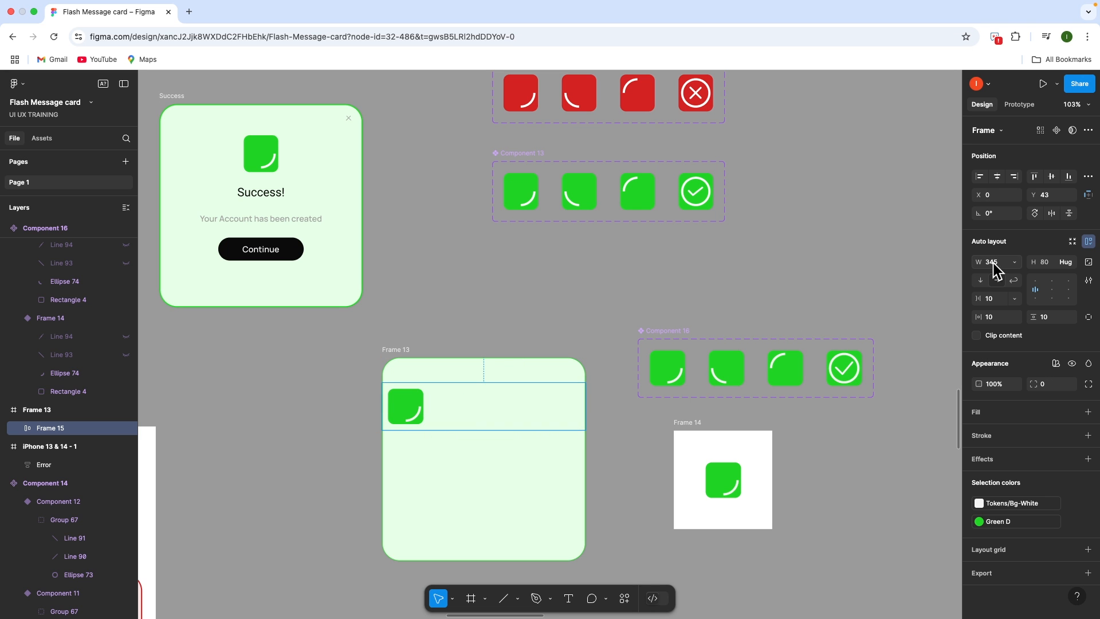
Add auto layout to Frame 13 and size it 345×345
click(408, 351)
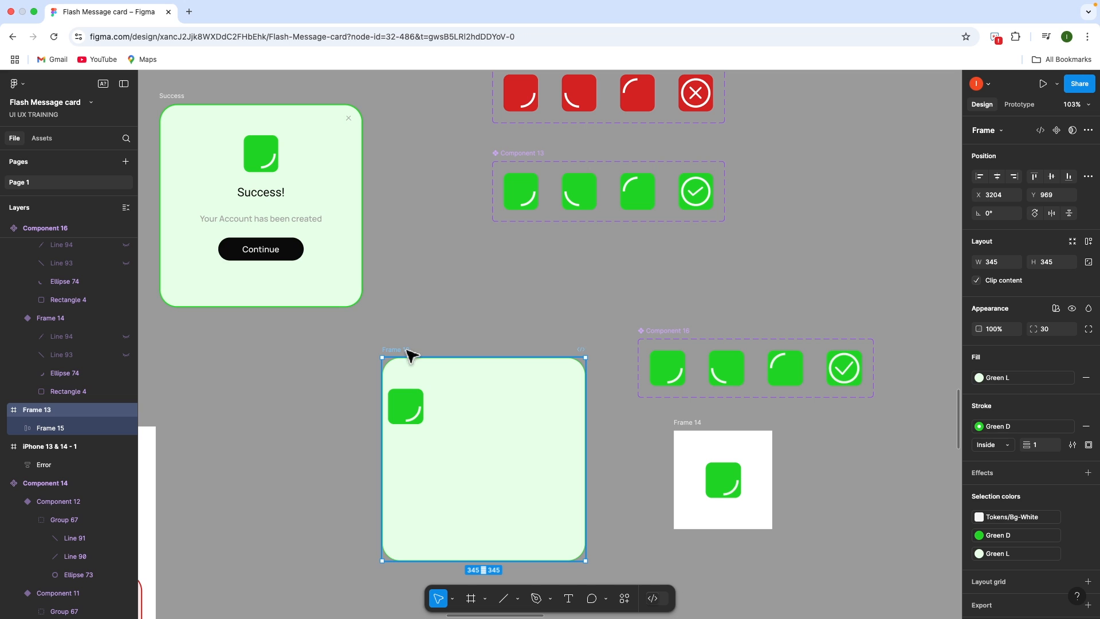
key(shift+a)
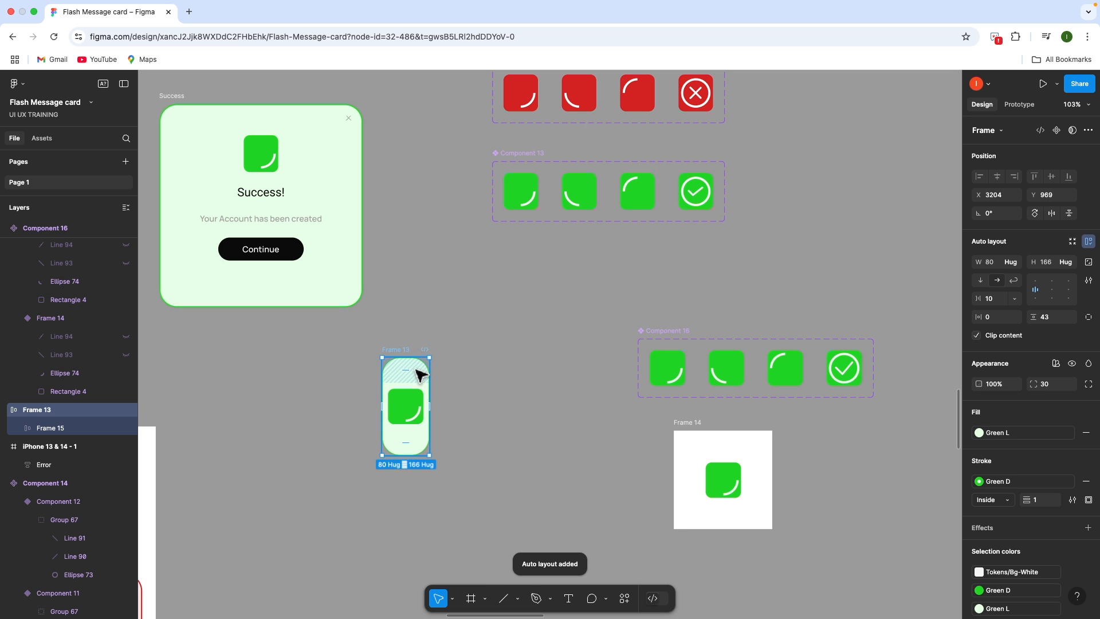
click(1012, 263)
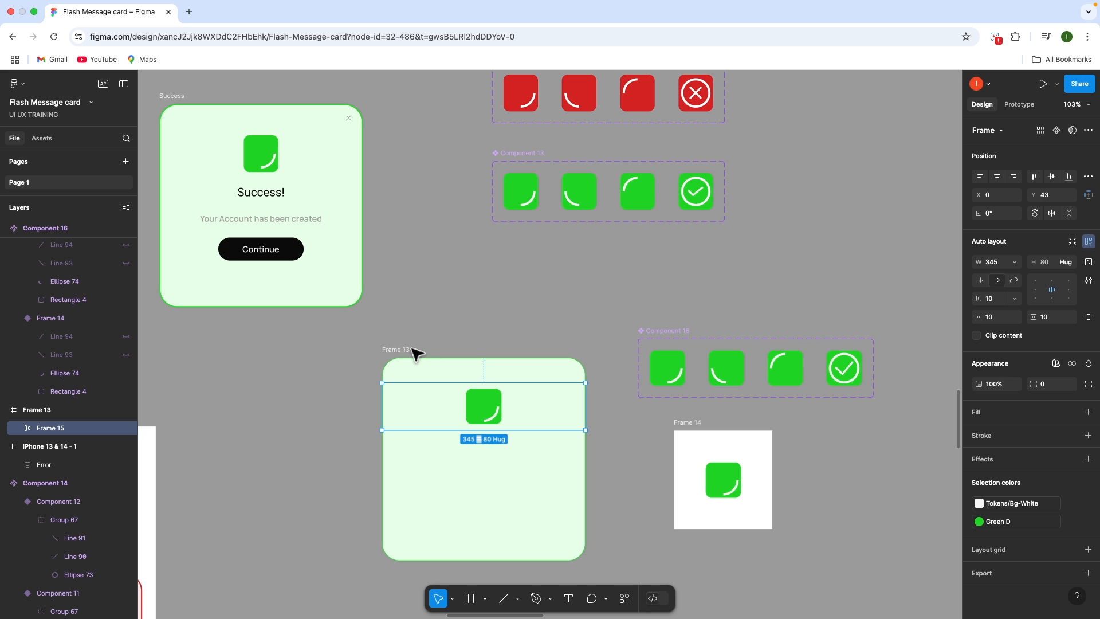
click(400, 350)
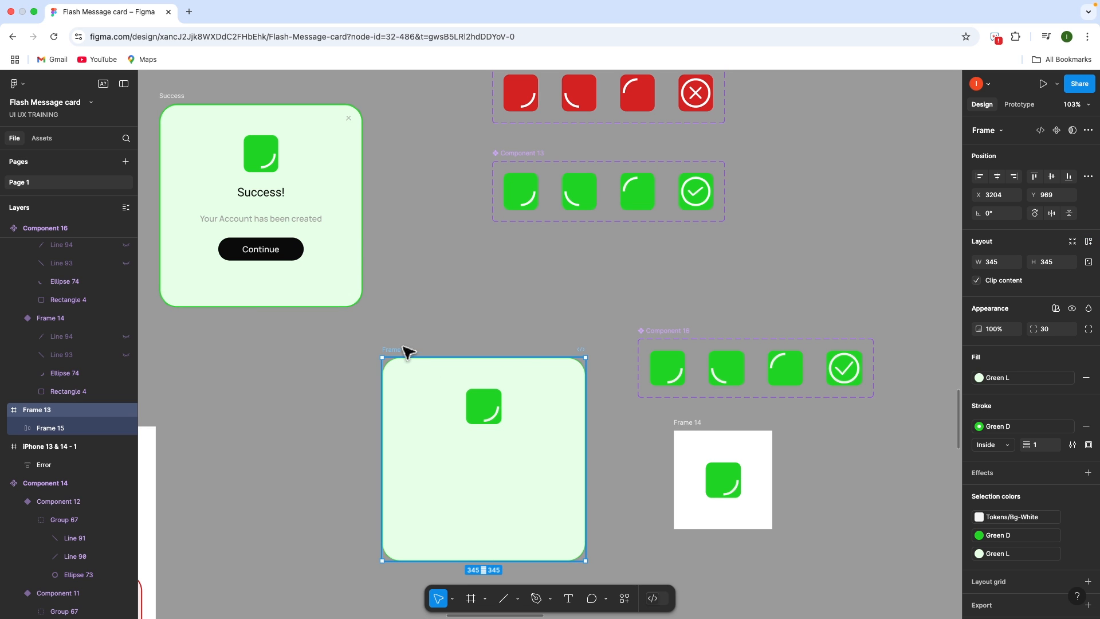
key(shift+a)
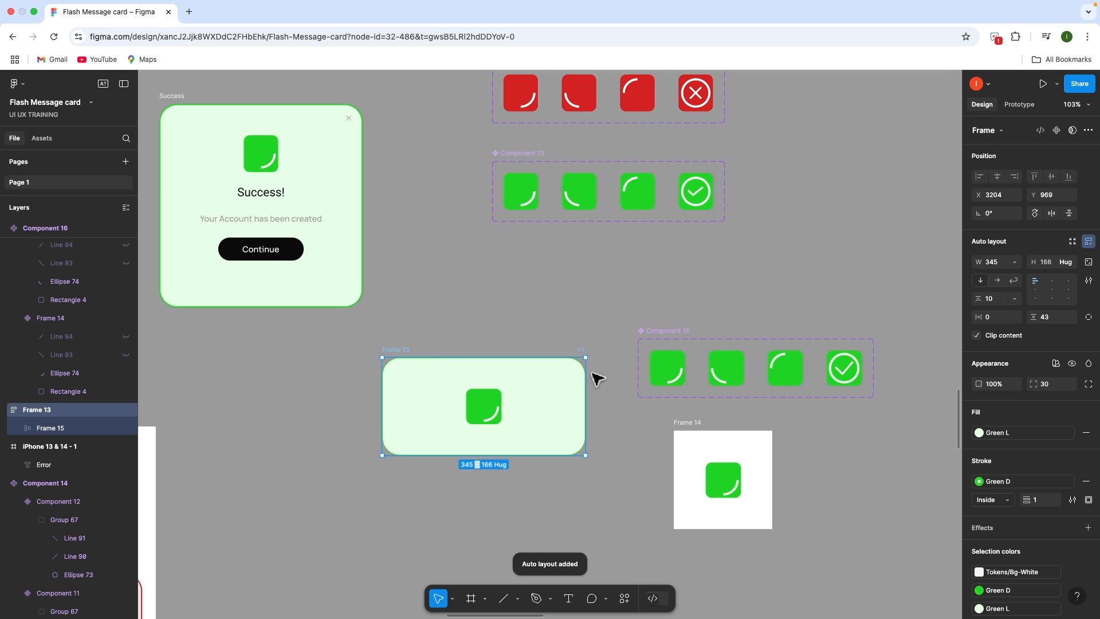
drag(585, 378, 539, 391)
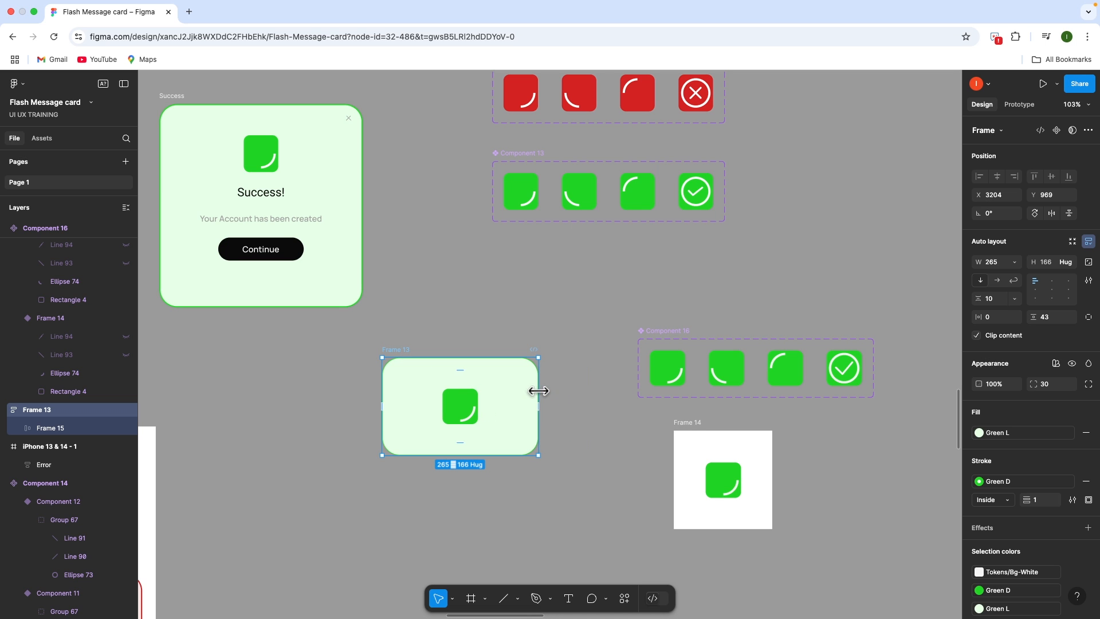
key(super+z)
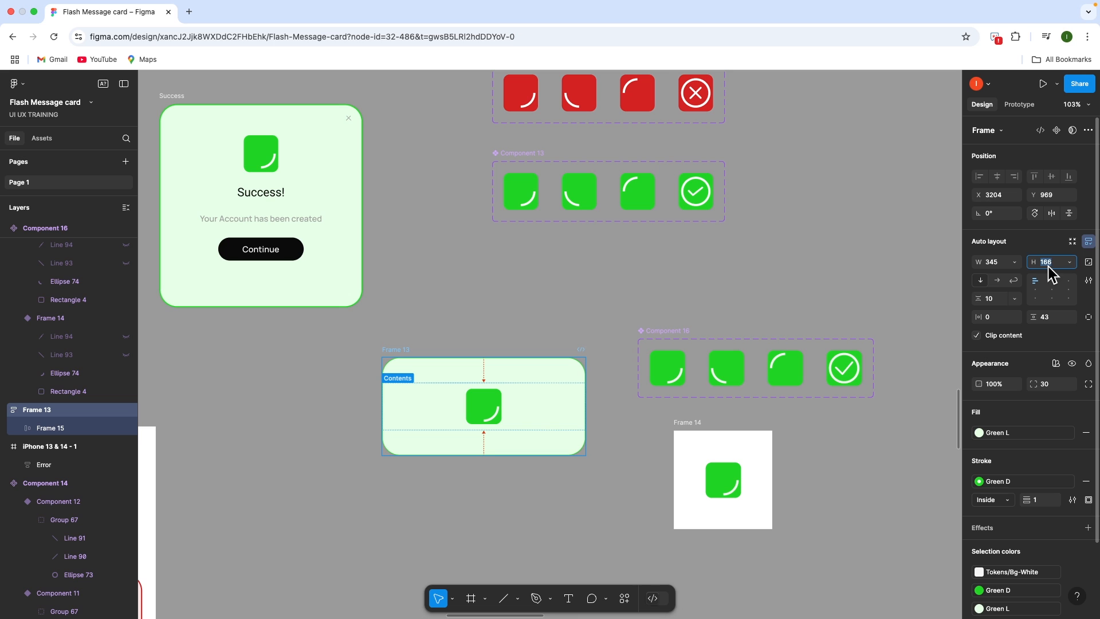
text(345)
key(Return)
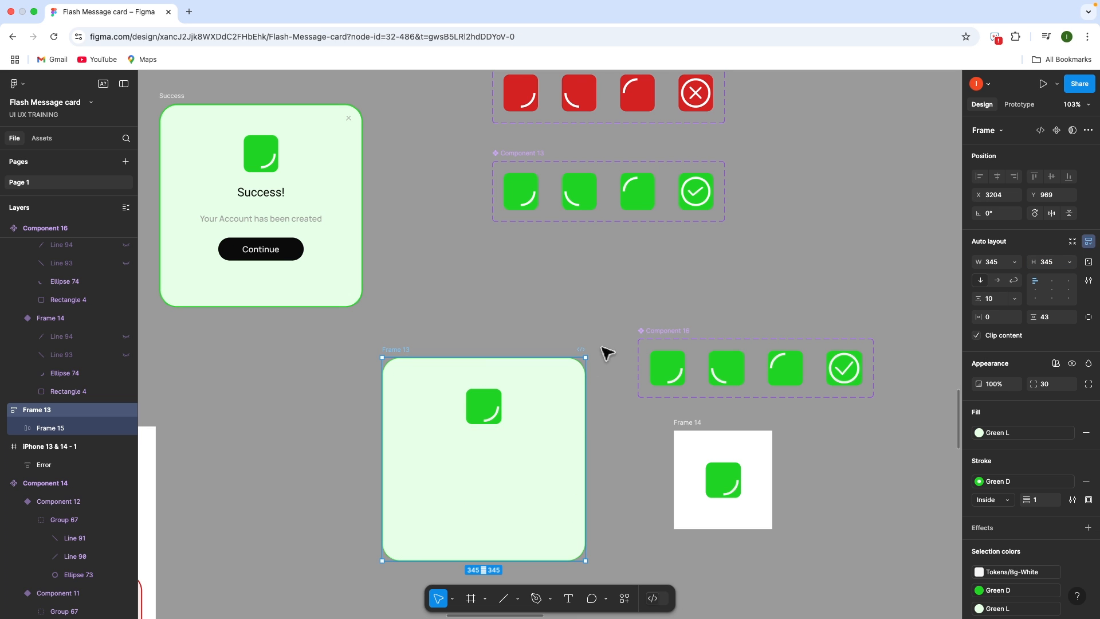
click(555, 406)
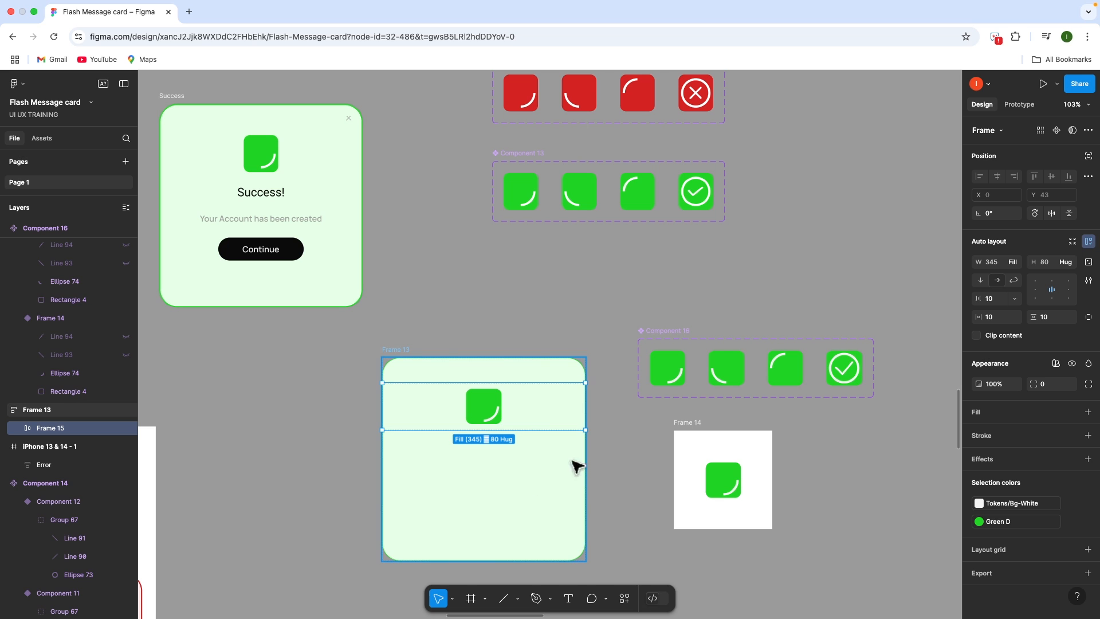
Add a 'Success!' text below the icon in Frame 13
key(t)
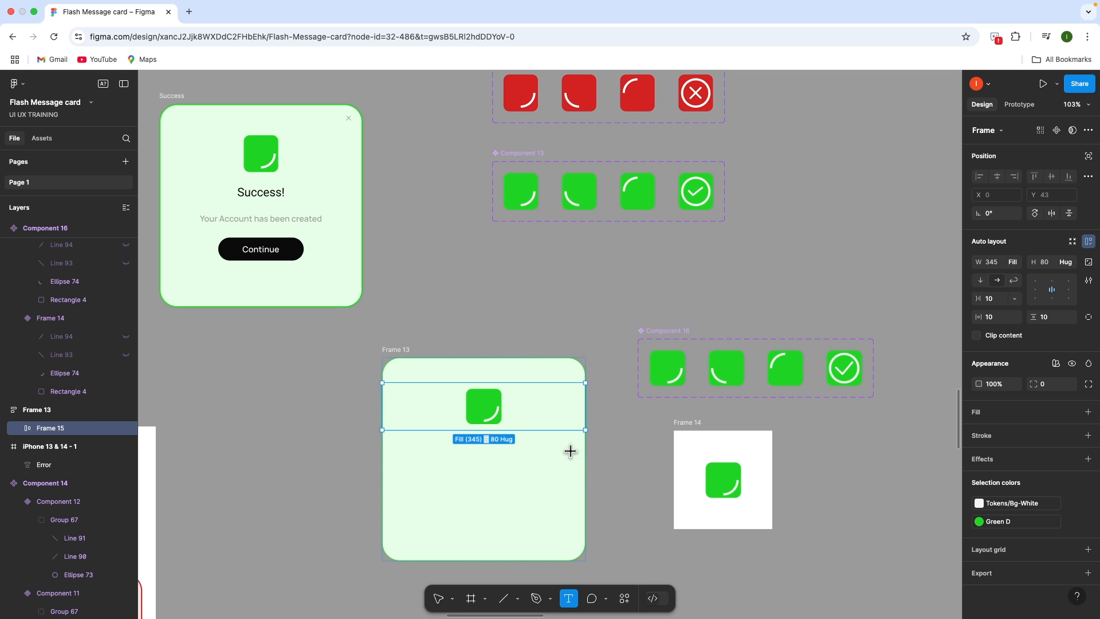
click(477, 449)
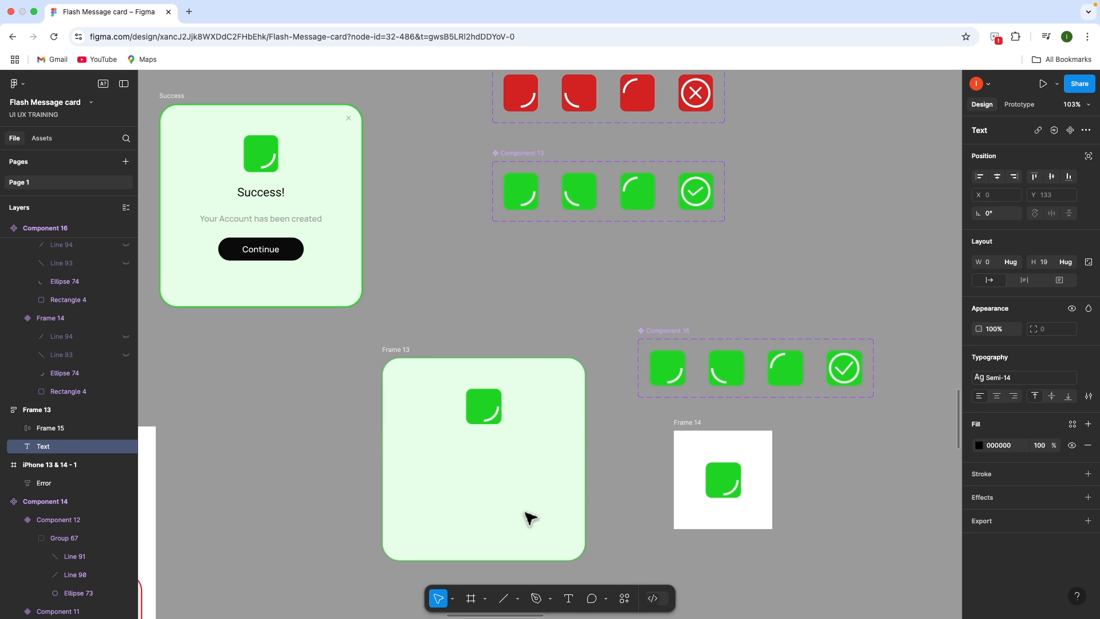
click(1085, 378)
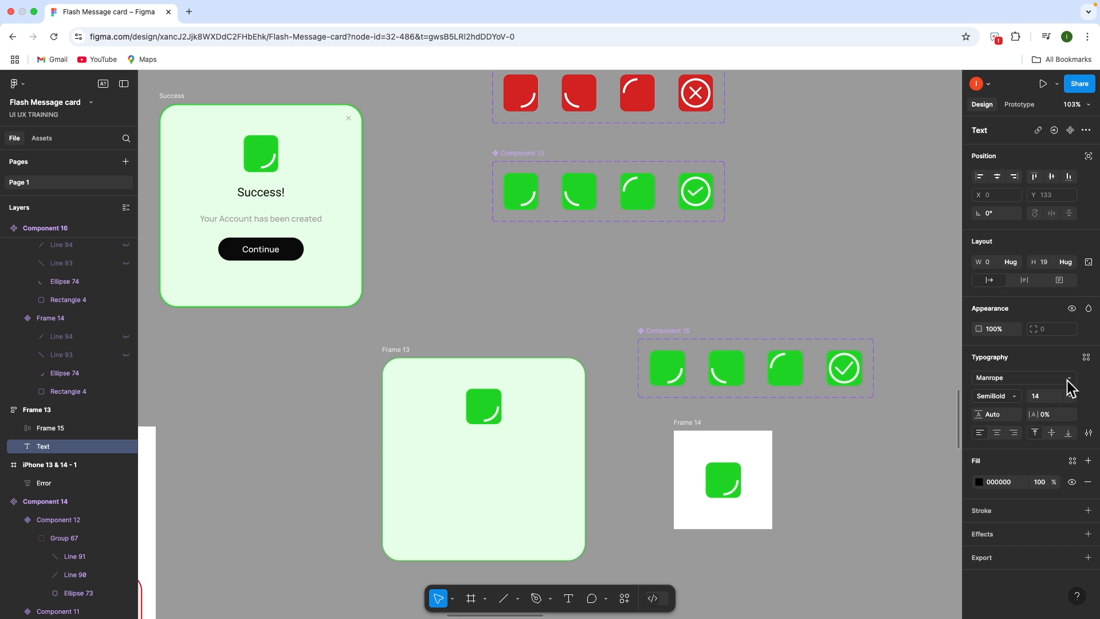
text(t)
text(1)
key(BackSpace)
text(!)
key(Escape)
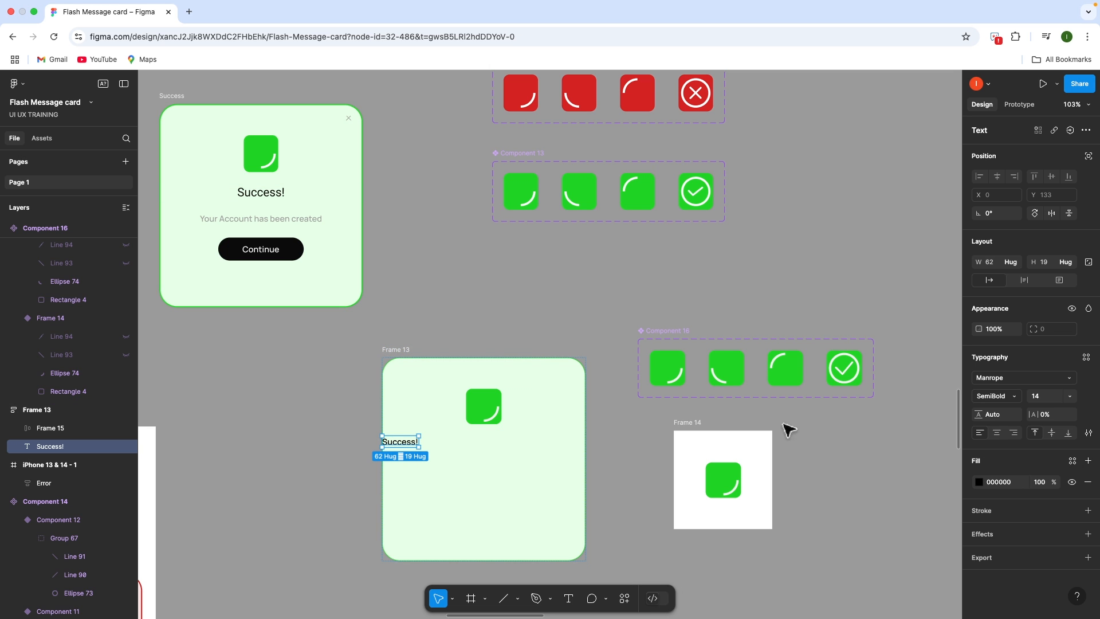
Give Success! the Reg-20 style and wrap it in a full-width auto-layout row
click(1087, 358)
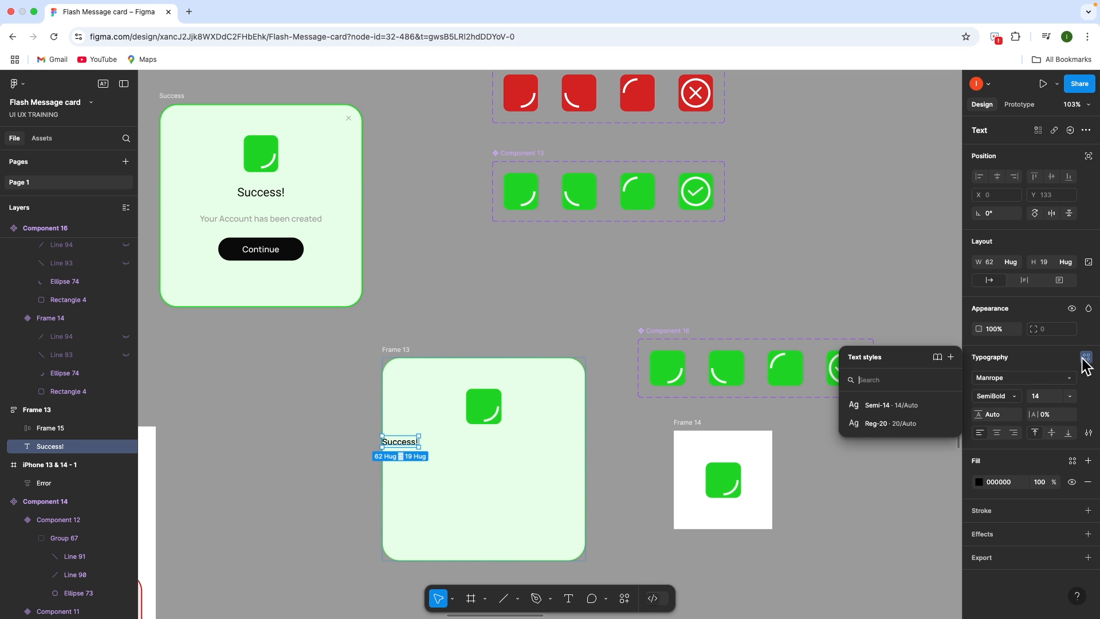
click(912, 428)
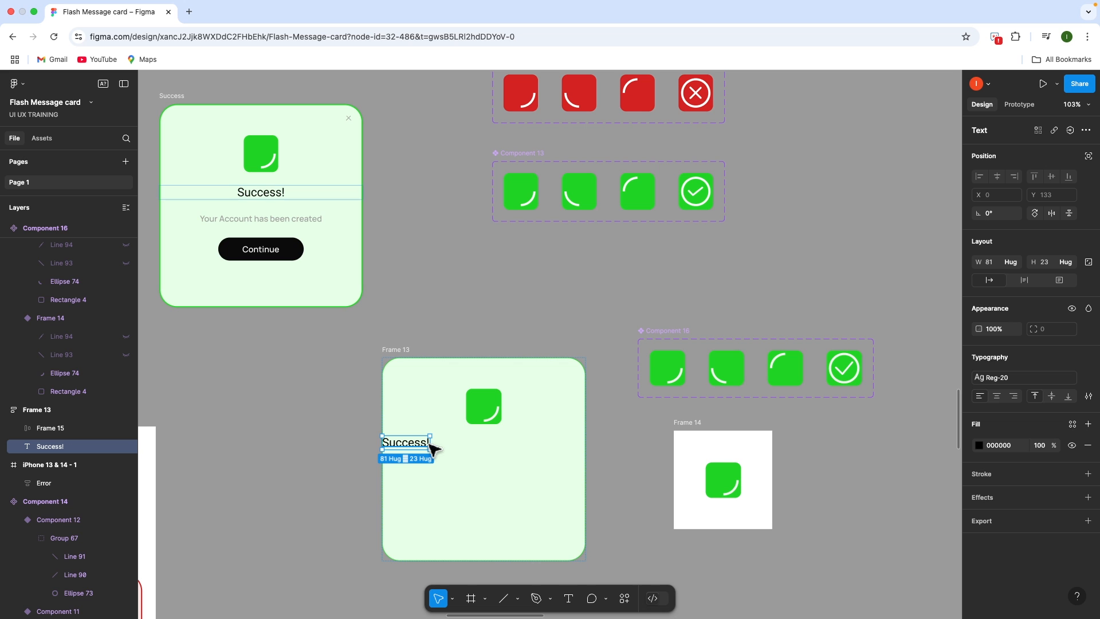
key(shift+a)
drag(430, 445, 580, 465)
click(1013, 264)
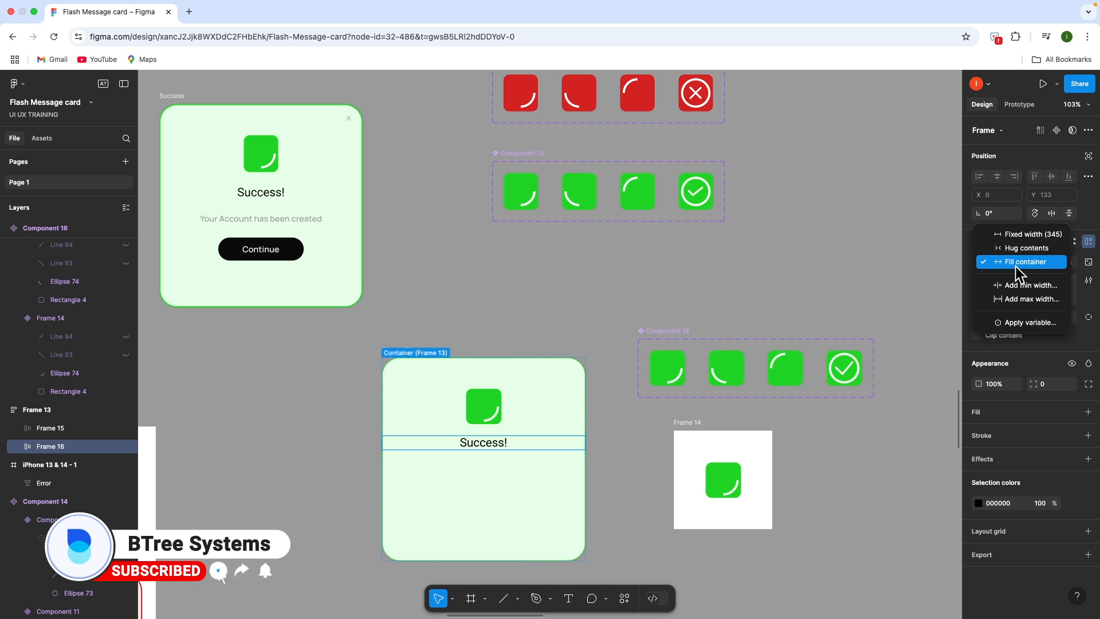
click(1019, 262)
Duplicate the Success! heading, placing the copy just below it
click(504, 411)
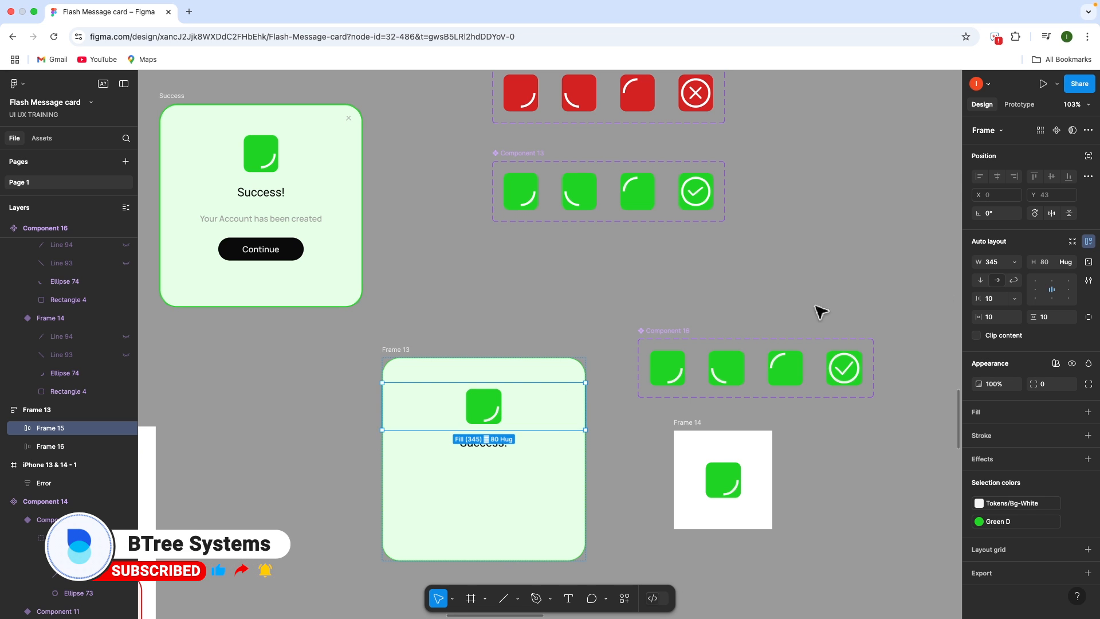
click(1014, 263)
click(1013, 263)
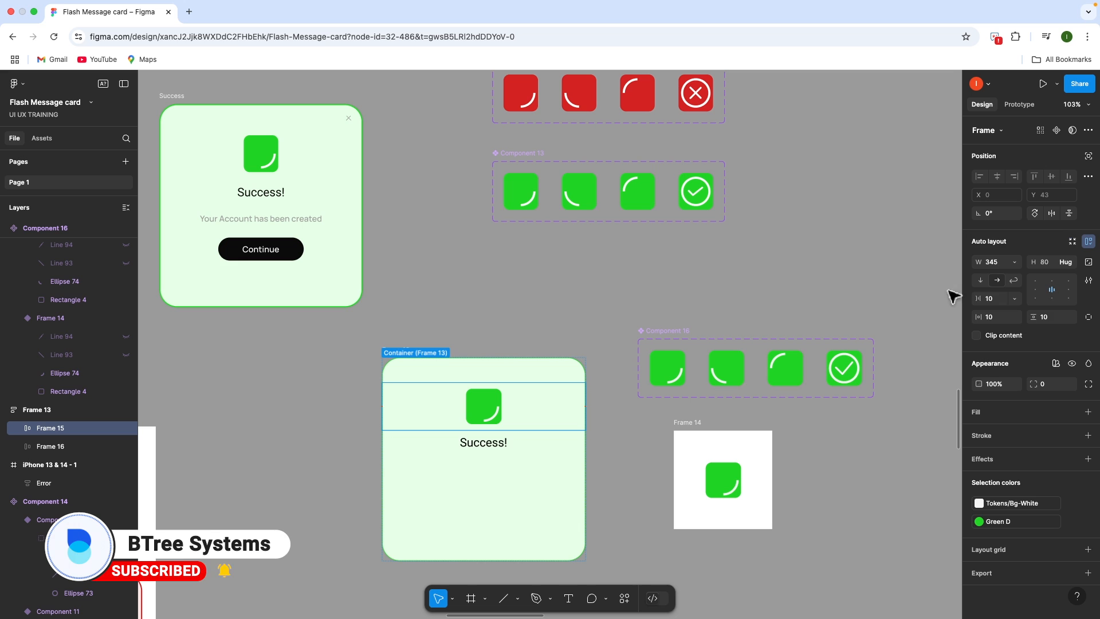
click(530, 446)
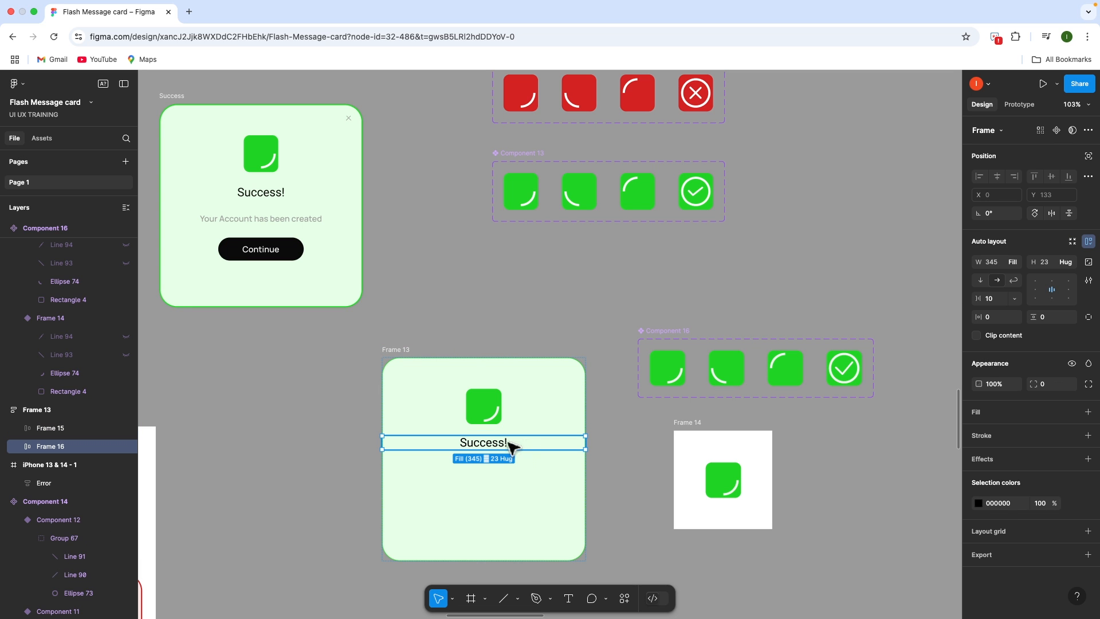
click(501, 449)
drag(501, 449, 498, 472)
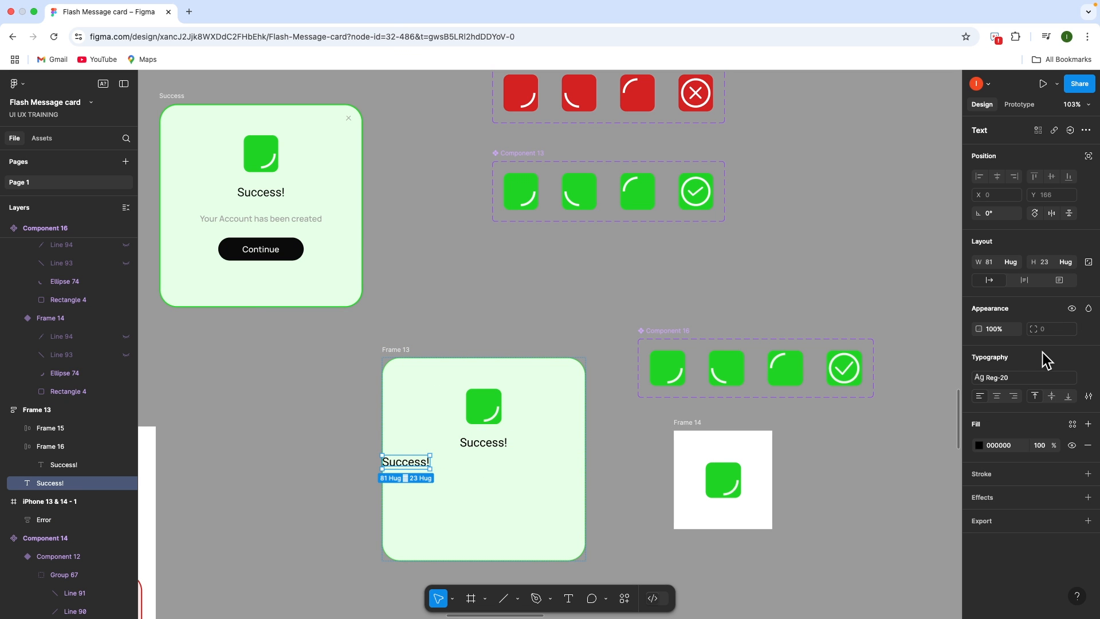
Restyle the copy as Semi-14 and retype it 'Your Account has been created!'
click(1086, 378)
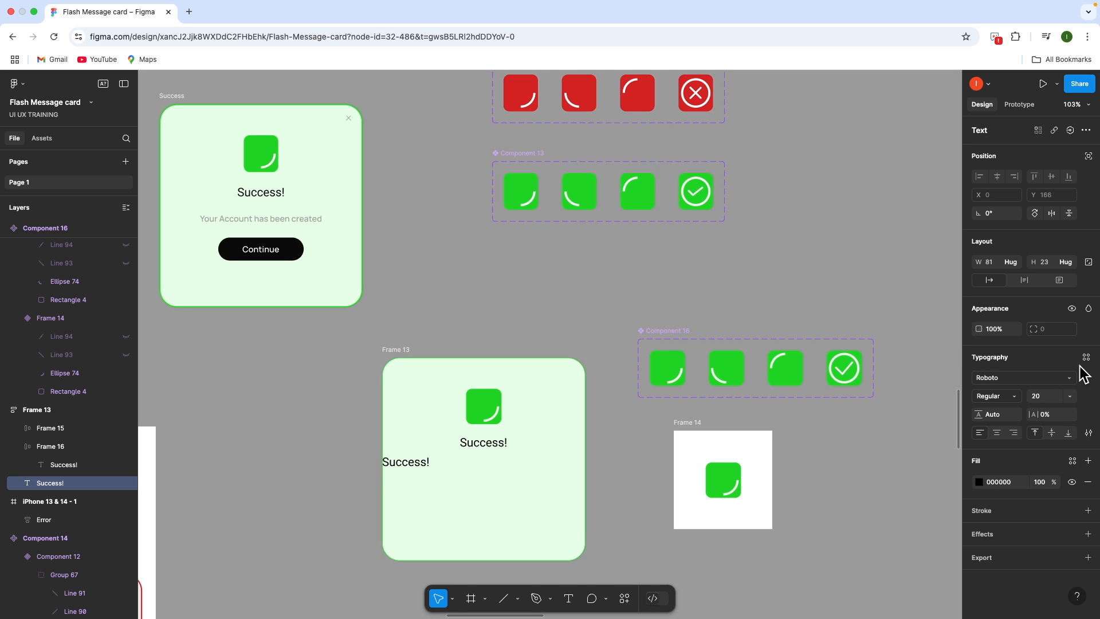
click(1086, 357)
click(916, 399)
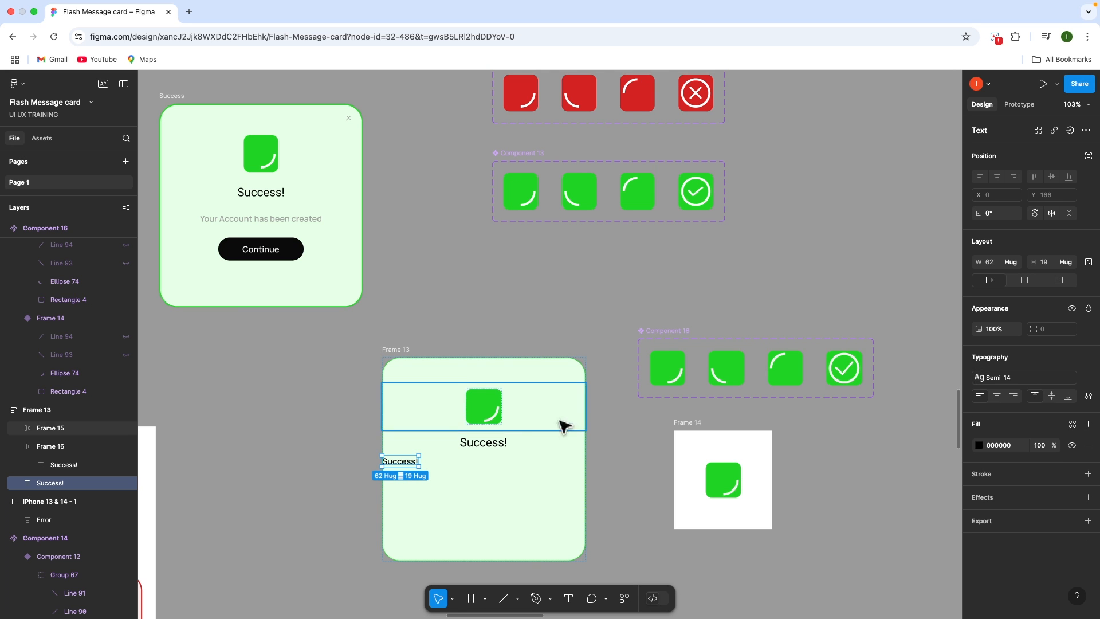
double_click(405, 461)
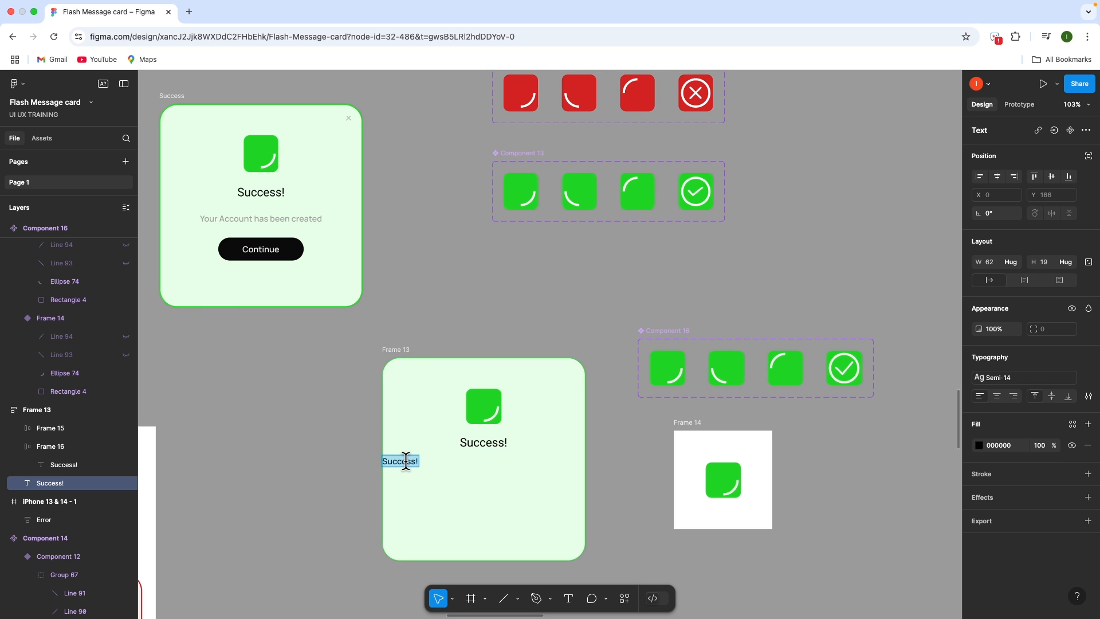
text(Yo)
text(d!)
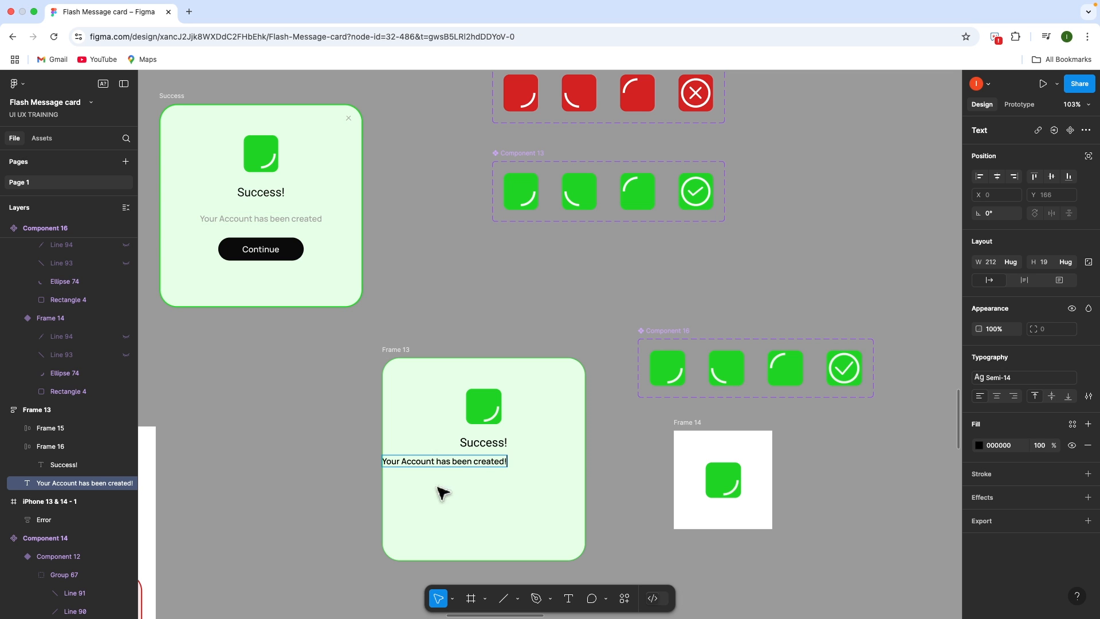
key(Escape)
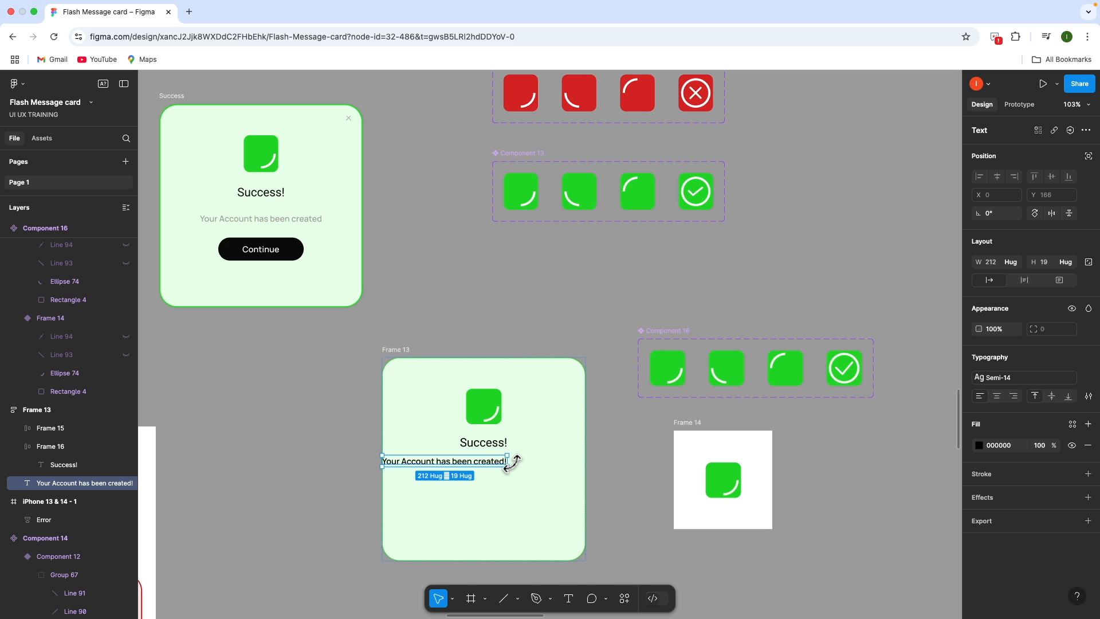
Wrap the subtitle in an auto-layout frame set to Fill width
key(shift+a)
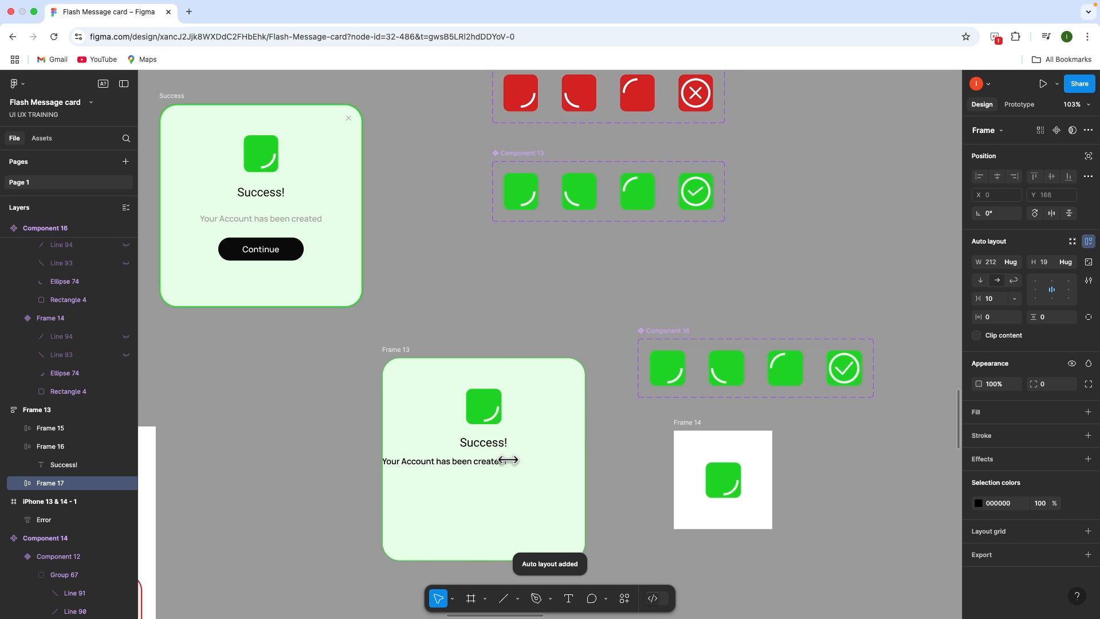
drag(507, 461, 585, 482)
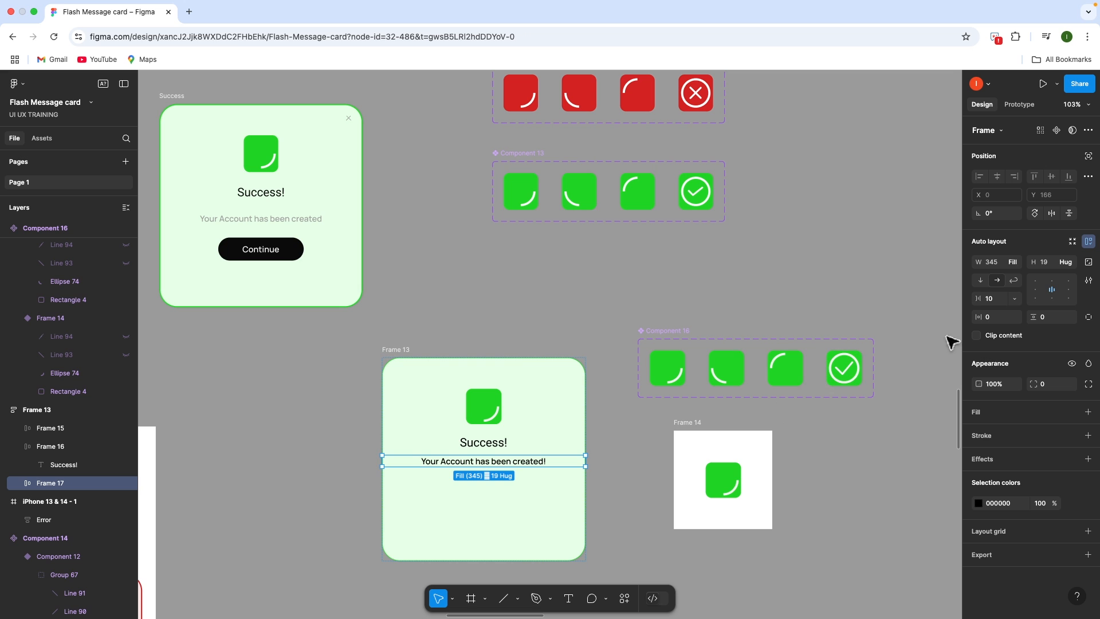
click(1013, 262)
click(1015, 237)
Colour the subtitle Text Grey and the Success! heading Text-Black
click(517, 466)
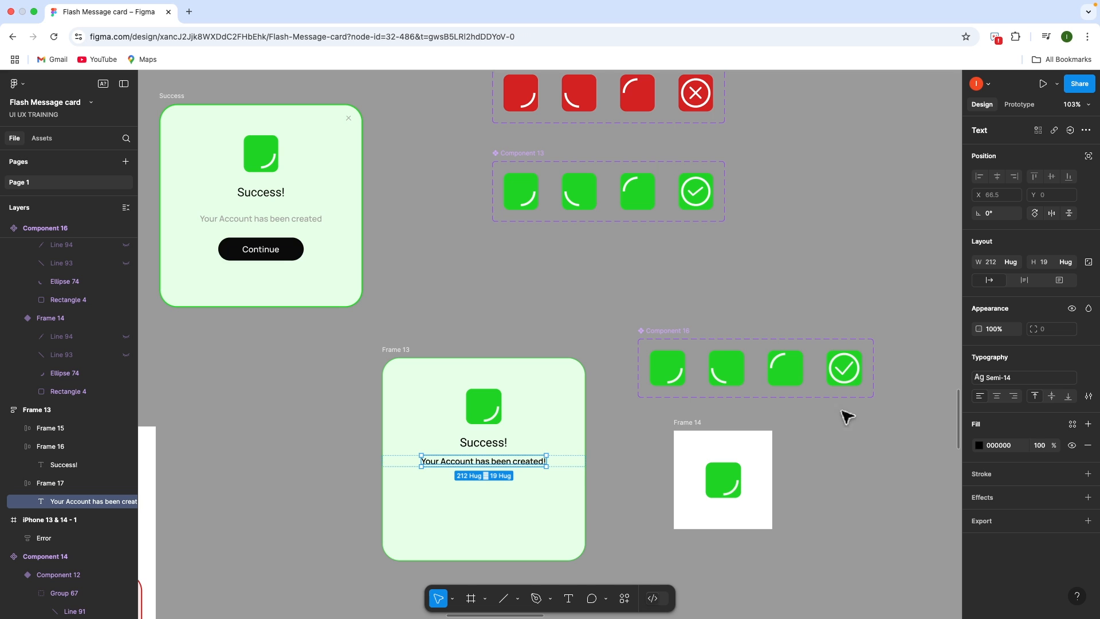
click(1073, 425)
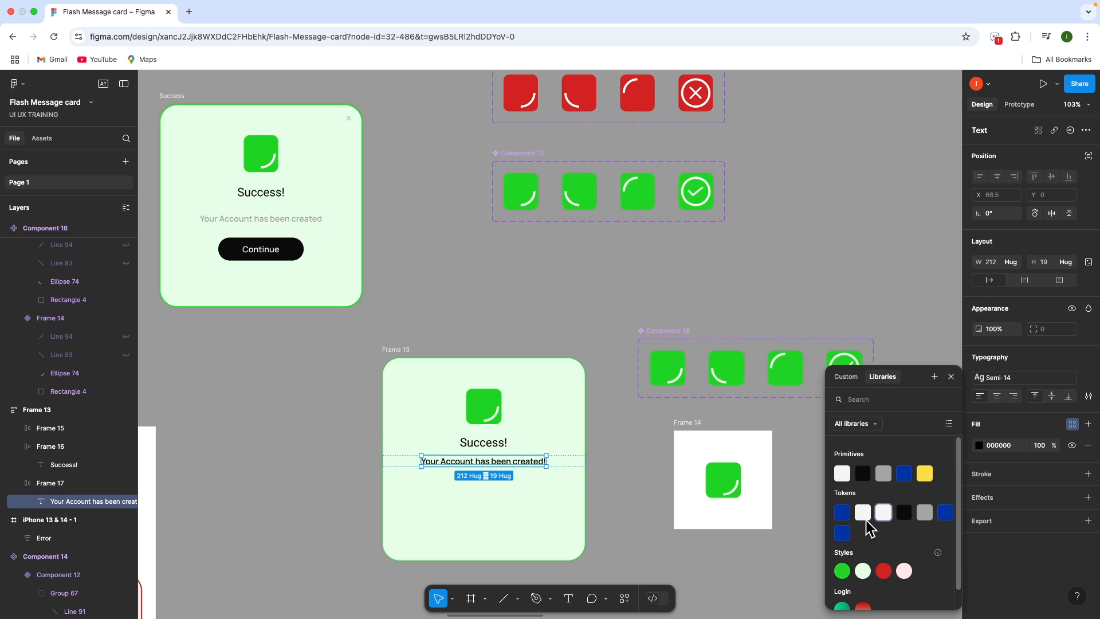
scroll(865, 533, down, 1)
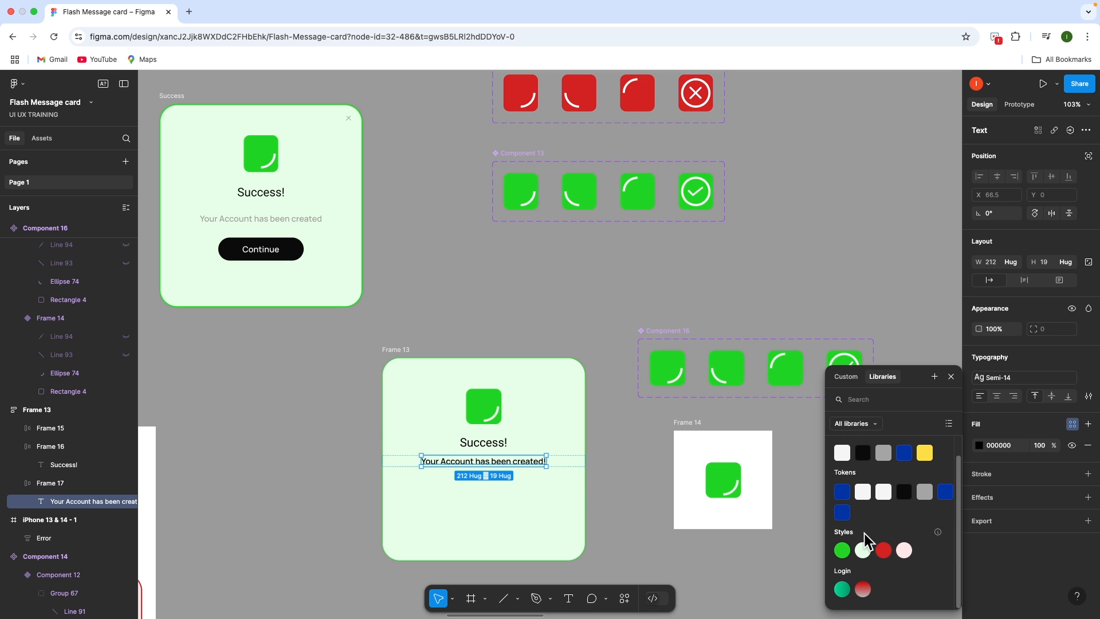
click(924, 494)
click(504, 447)
click(621, 367)
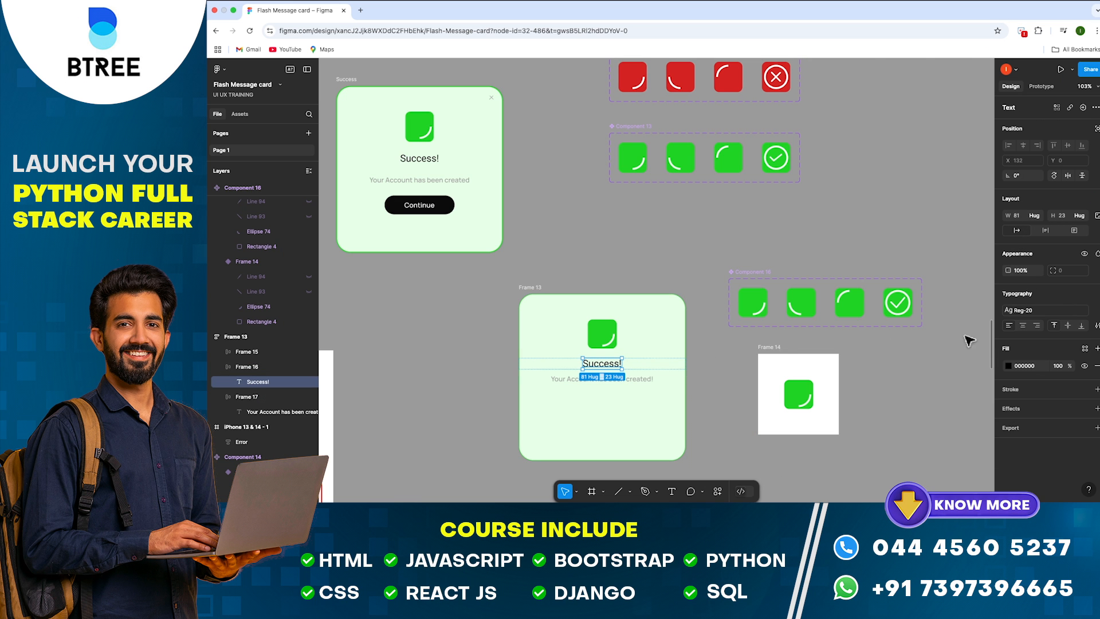
click(1085, 348)
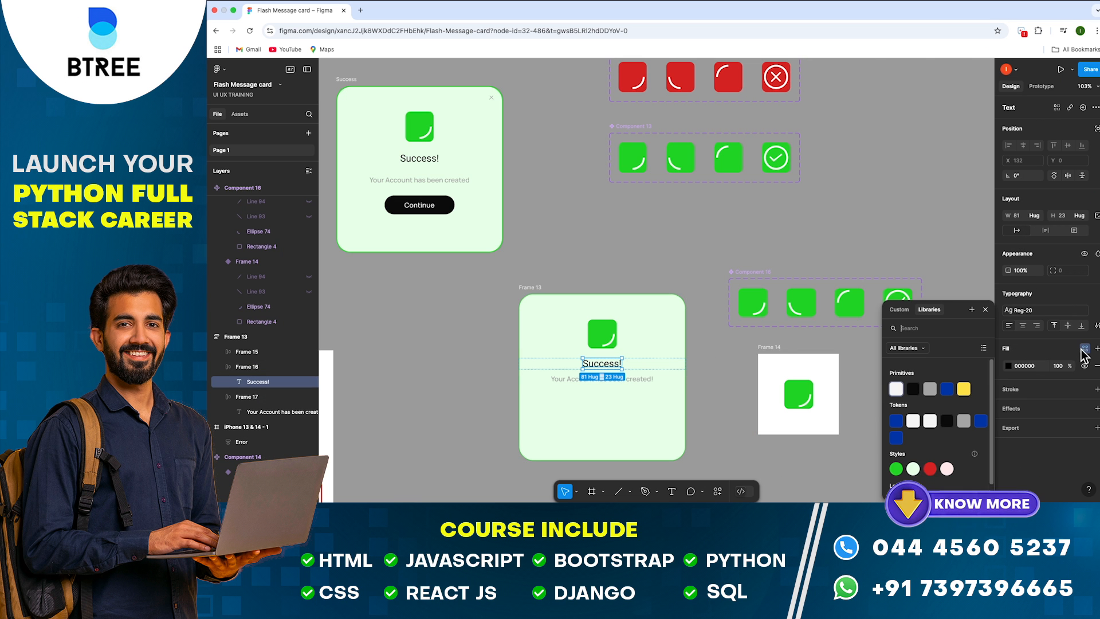
click(947, 425)
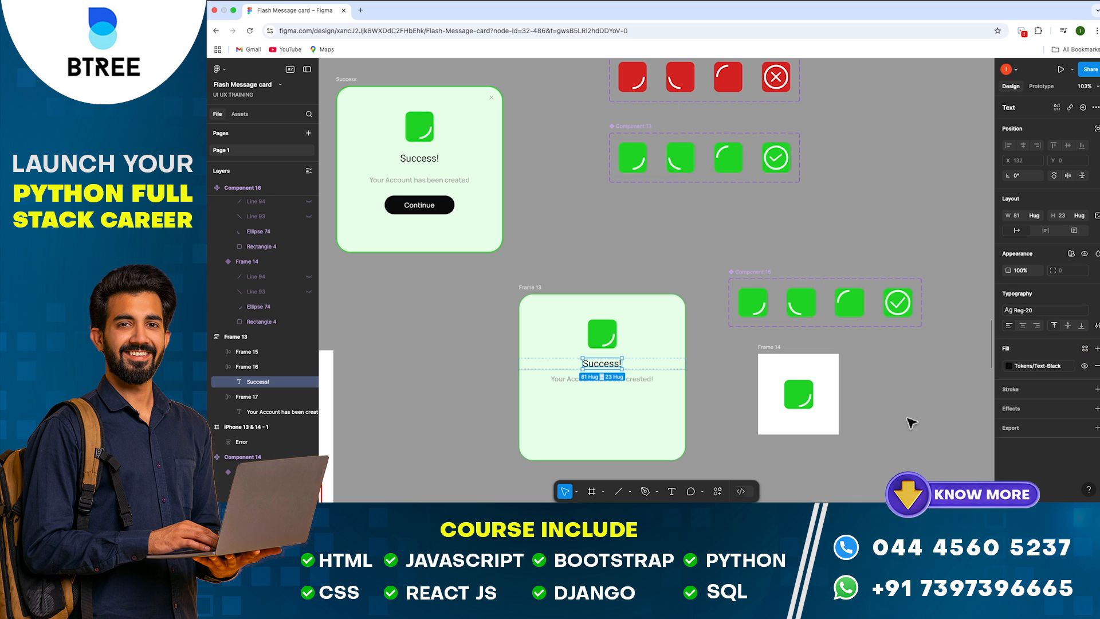
click(706, 406)
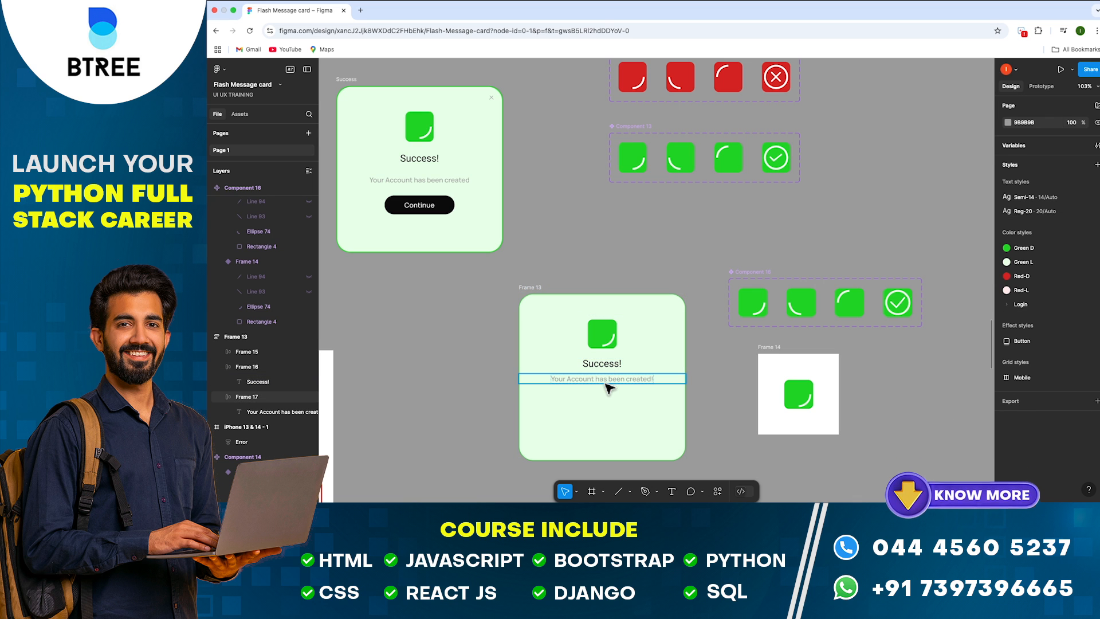
Add a 'Continue' label in a 132×33 auto layout frame filled Text-Black
key(t)
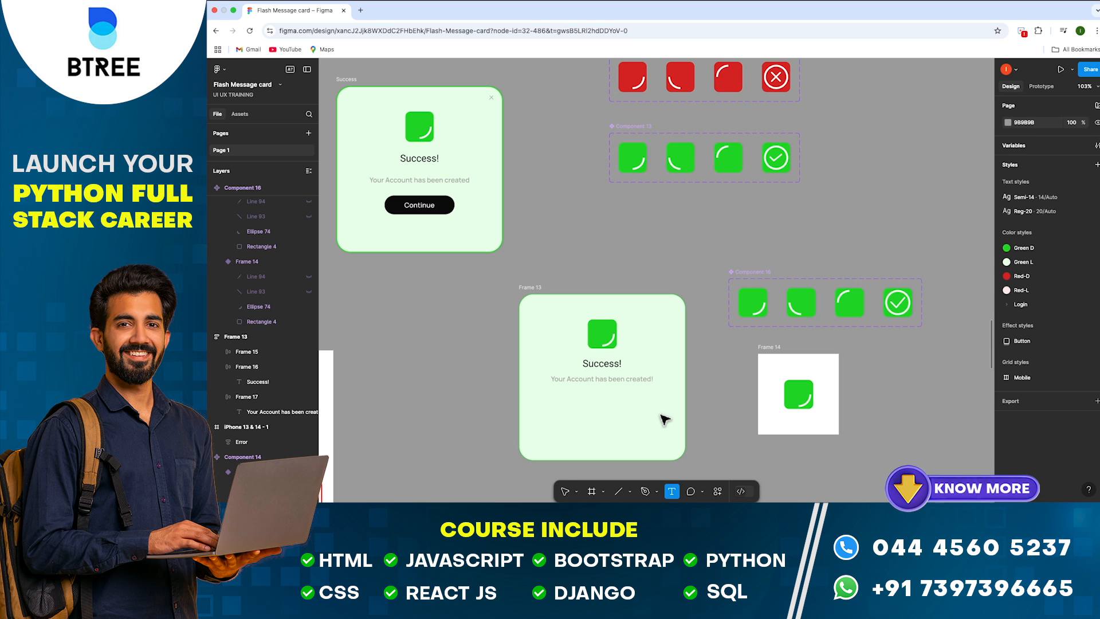
click(662, 419)
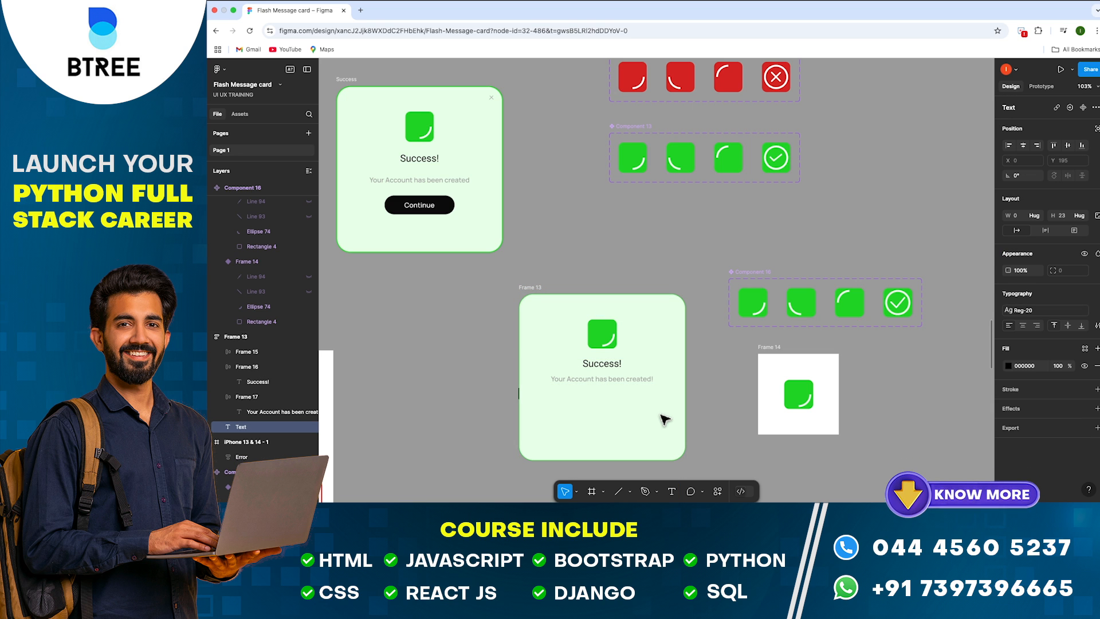
text(Continue)
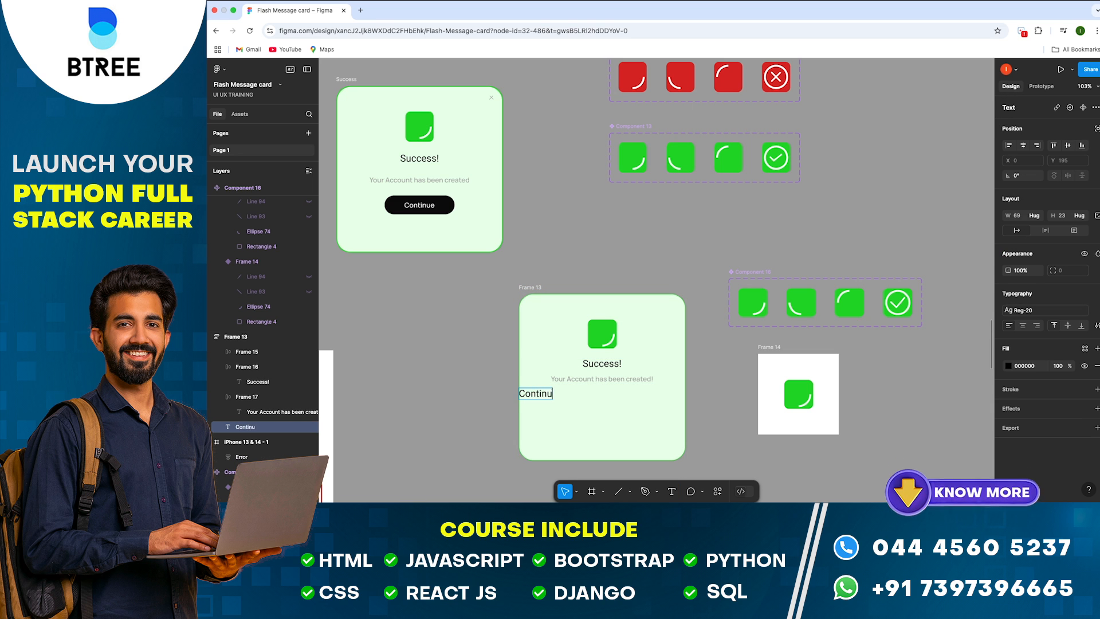
key(Escape)
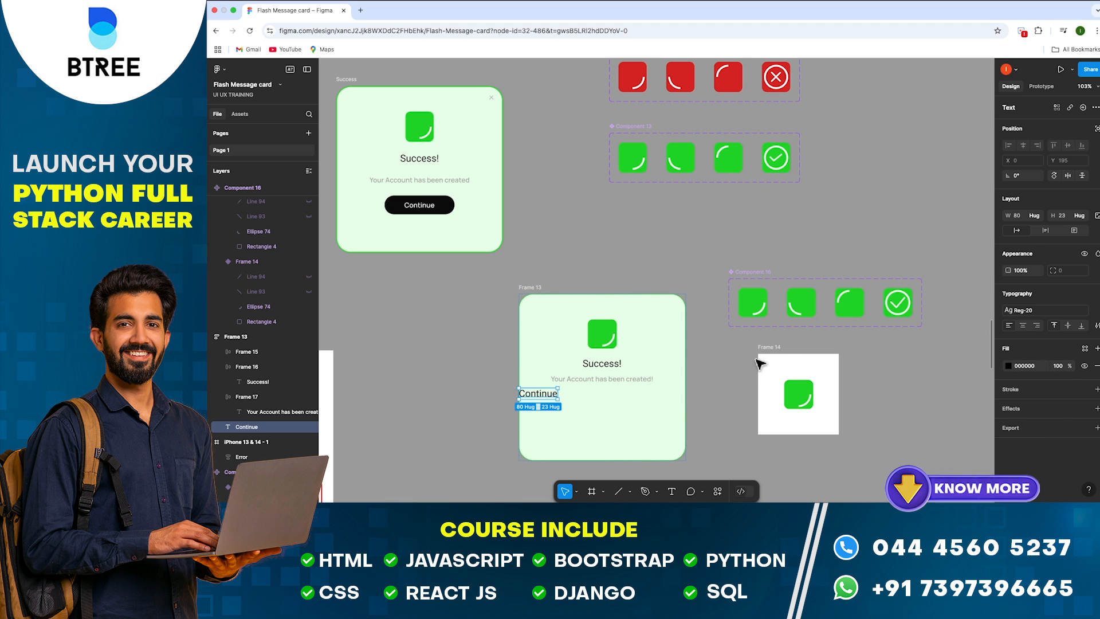
key(shift+a)
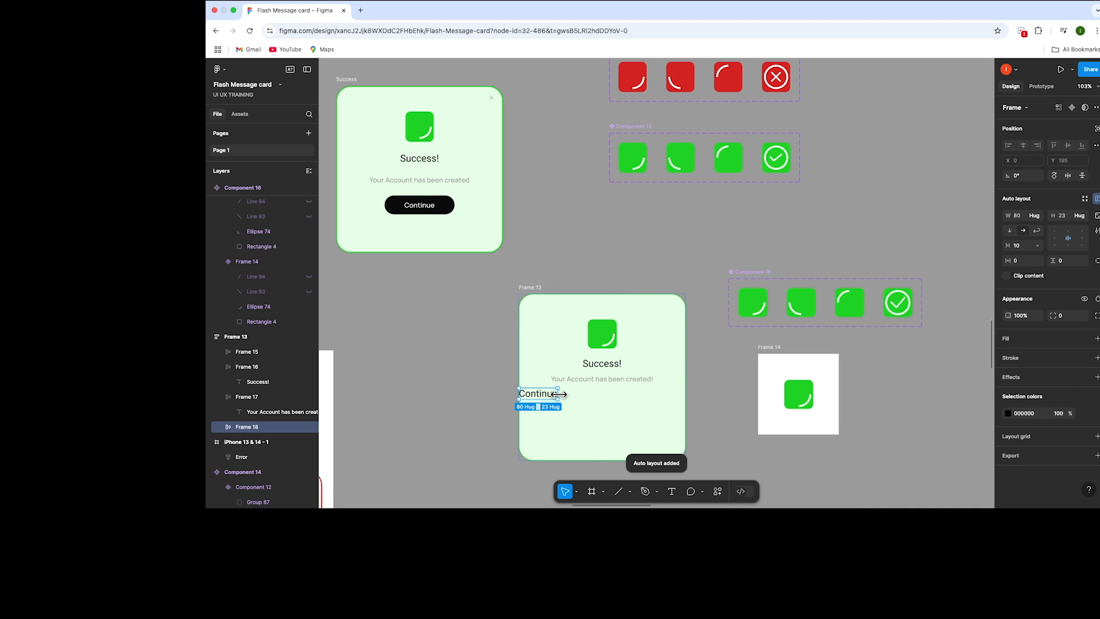
drag(558, 394, 583, 404)
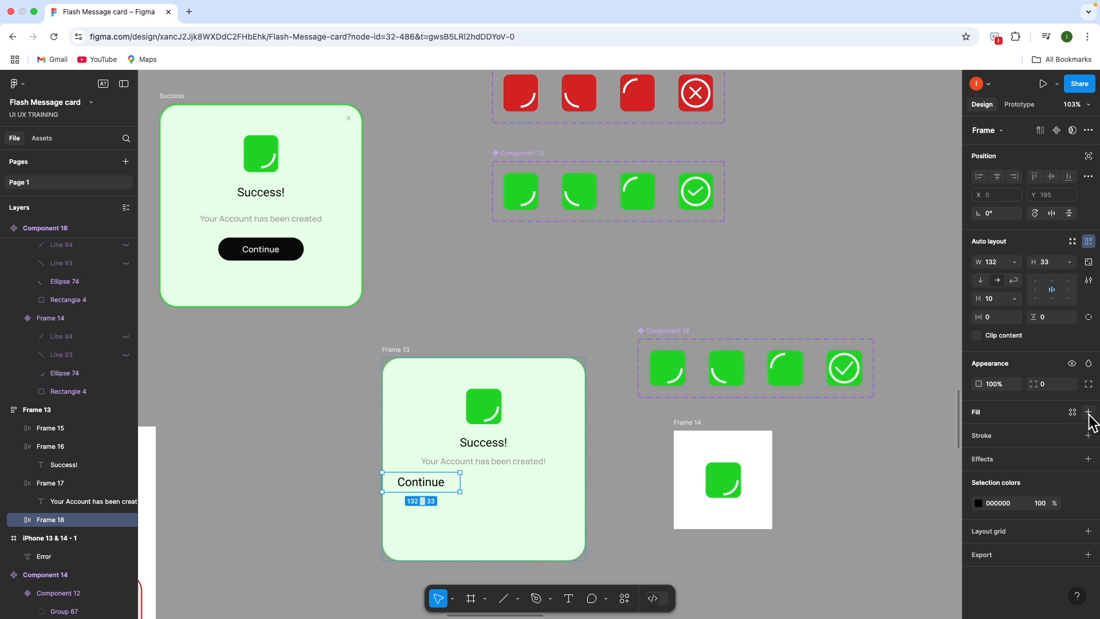
click(1088, 413)
click(1073, 412)
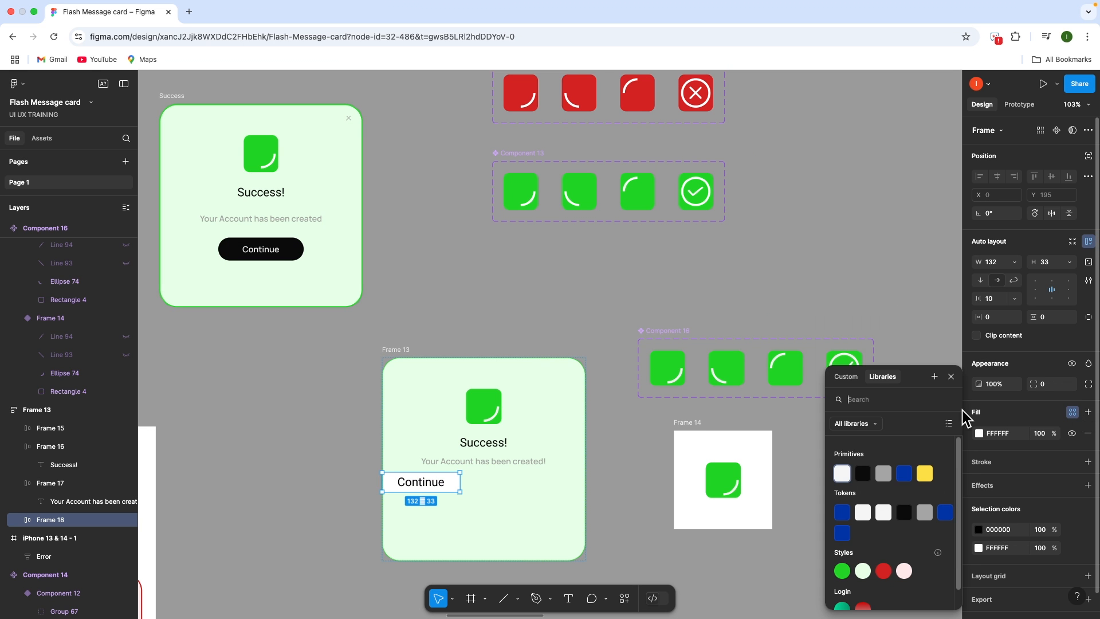
click(904, 512)
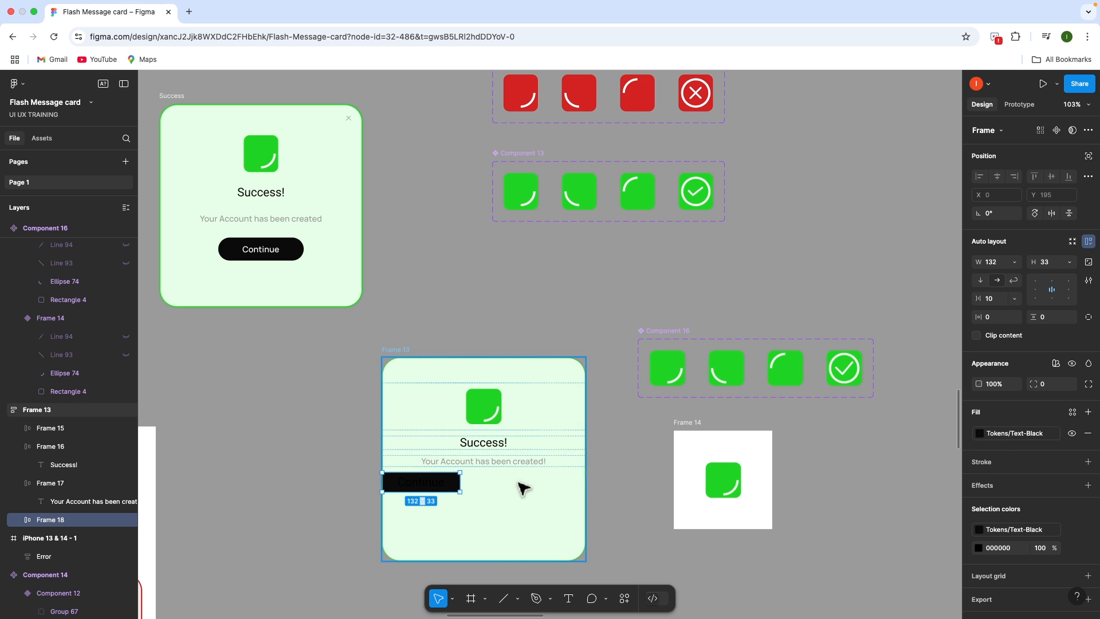
Make the Continue text Text-White and round the button's corners more
click(421, 484)
click(1072, 424)
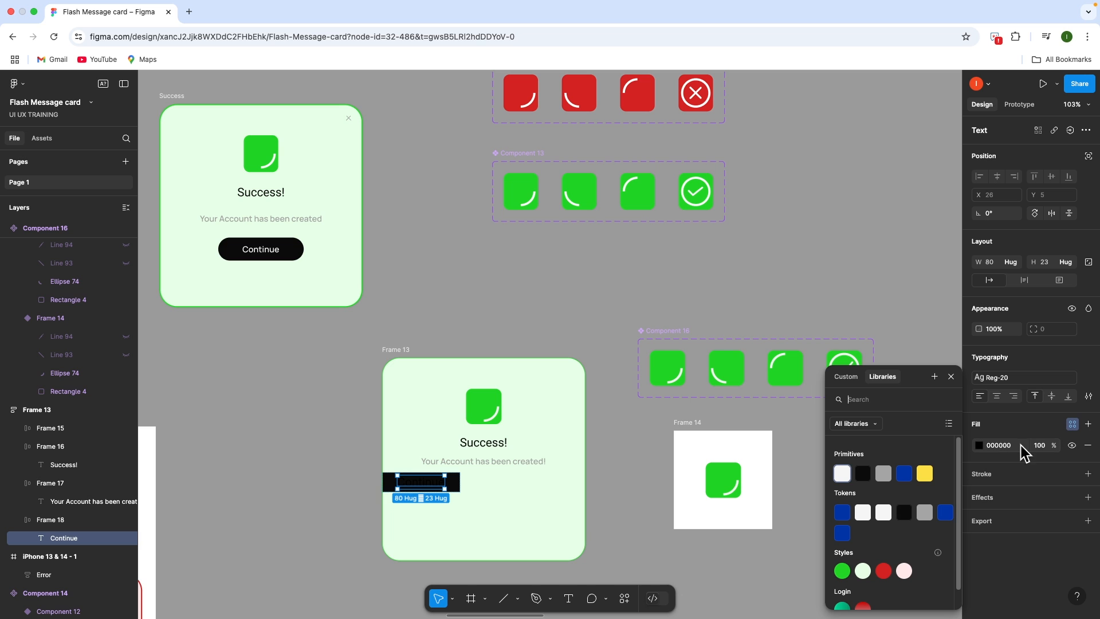
click(880, 514)
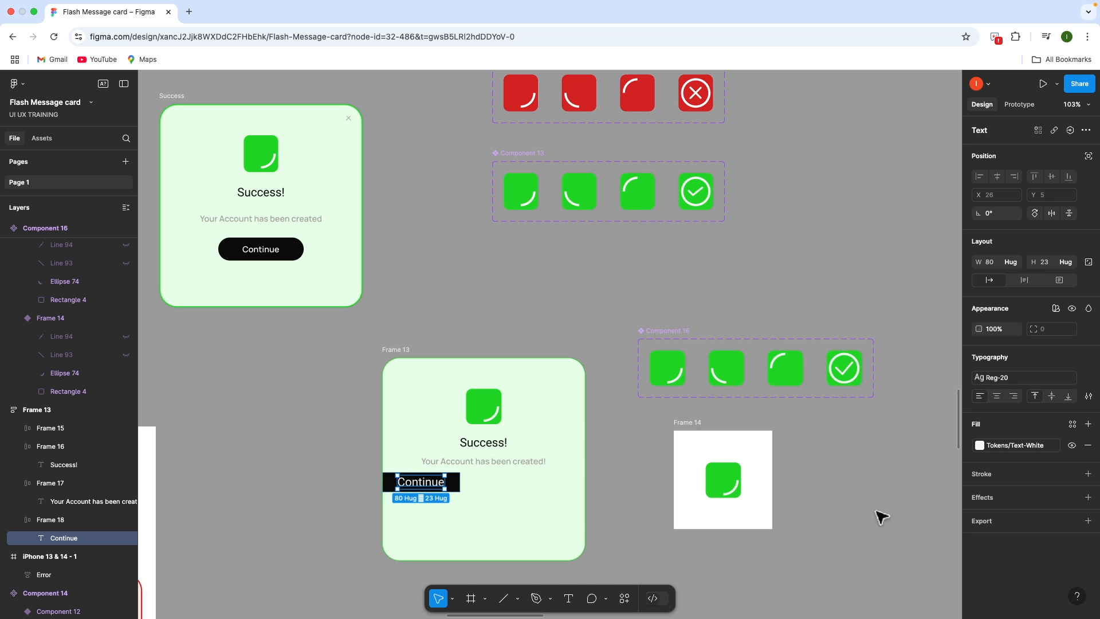
click(454, 501)
click(457, 491)
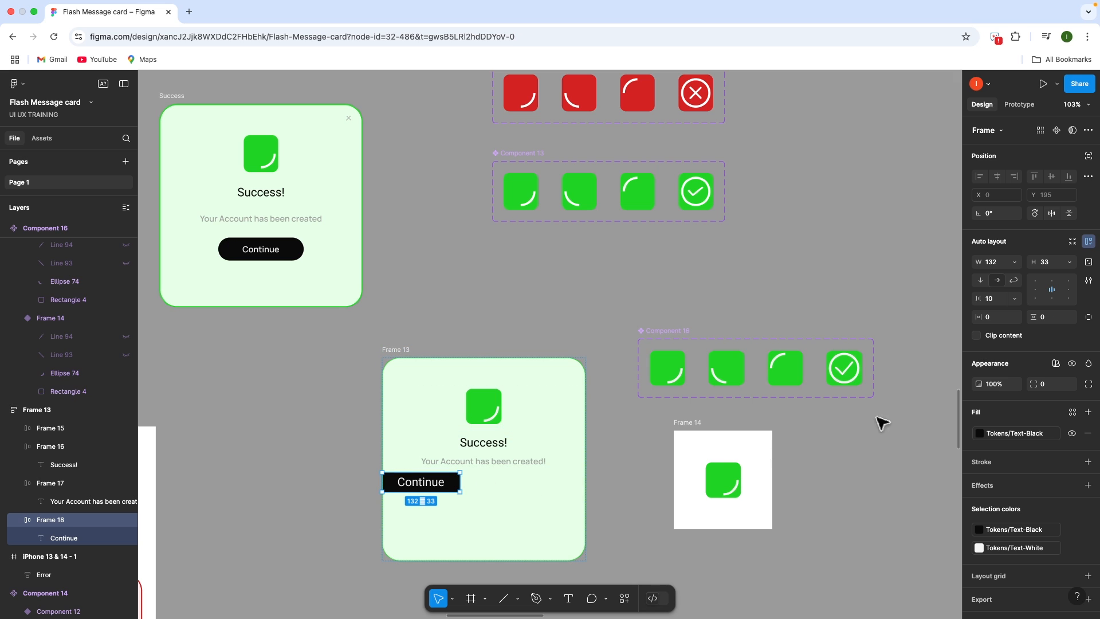
text(12)
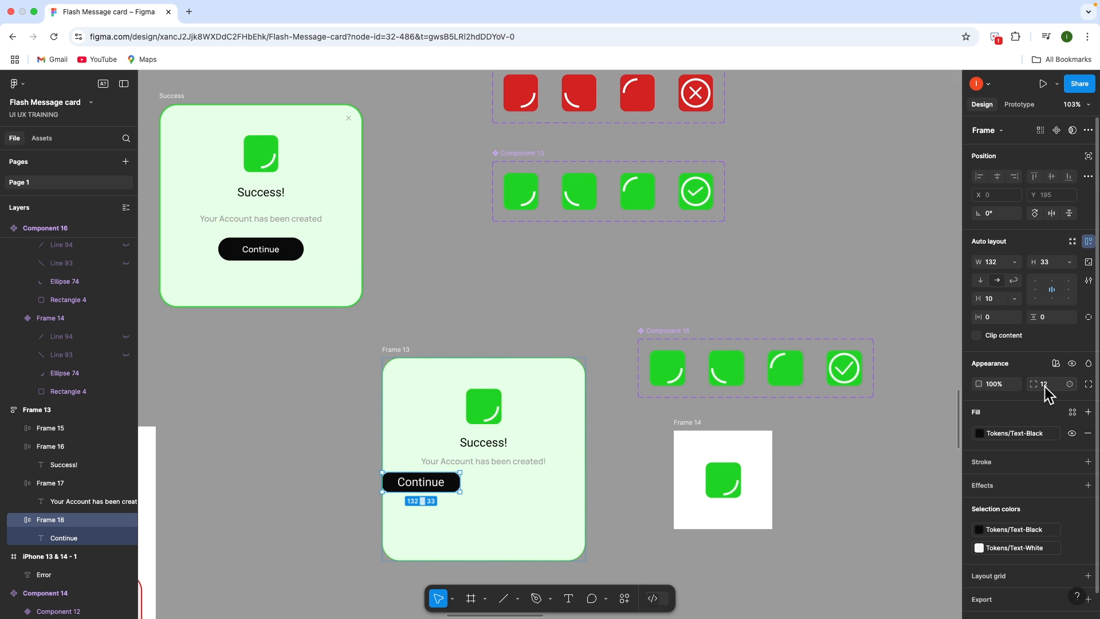
text(15)
key(Return)
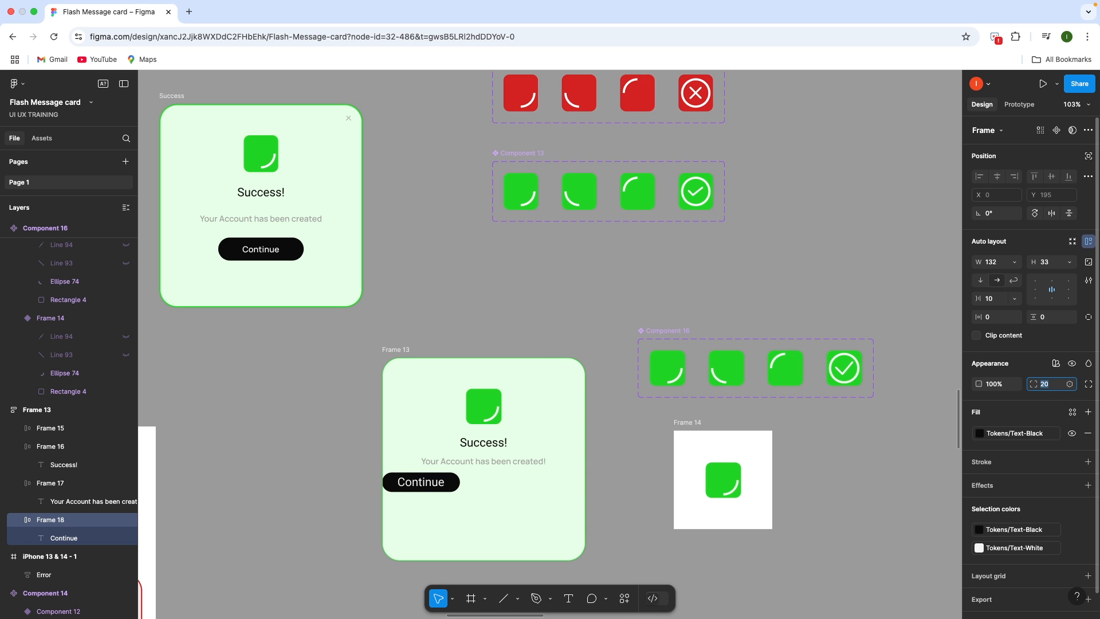
Wrap the button in a 278-wide row set to Fill container, with the button centred
click(470, 486)
click(451, 486)
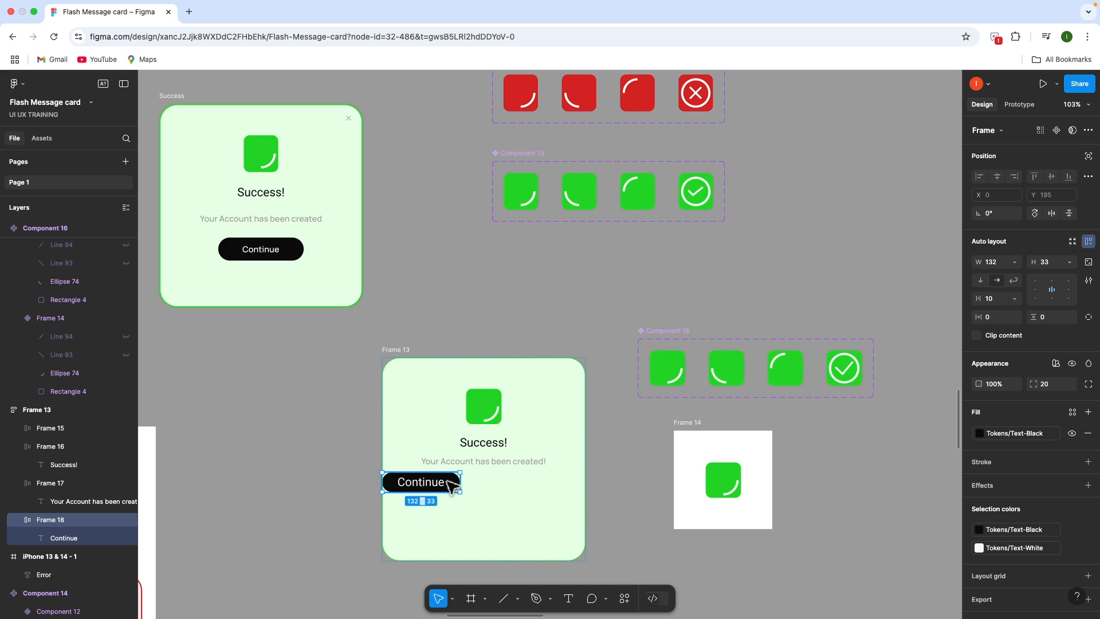
key(shift+a)
drag(460, 492, 642, 484)
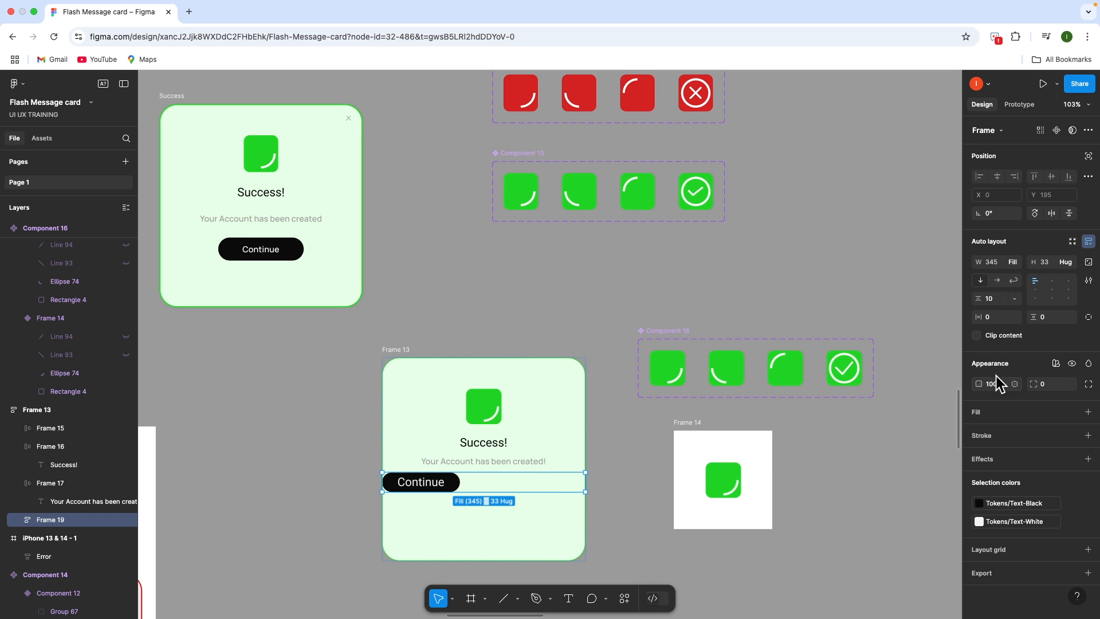
click(1016, 262)
click(1015, 262)
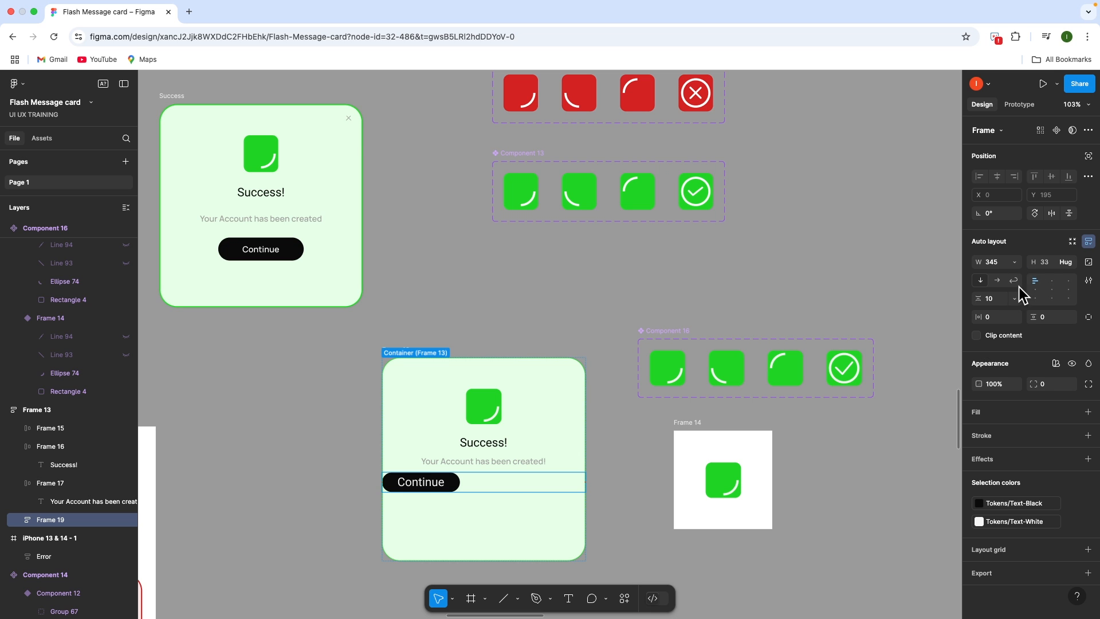
click(1051, 291)
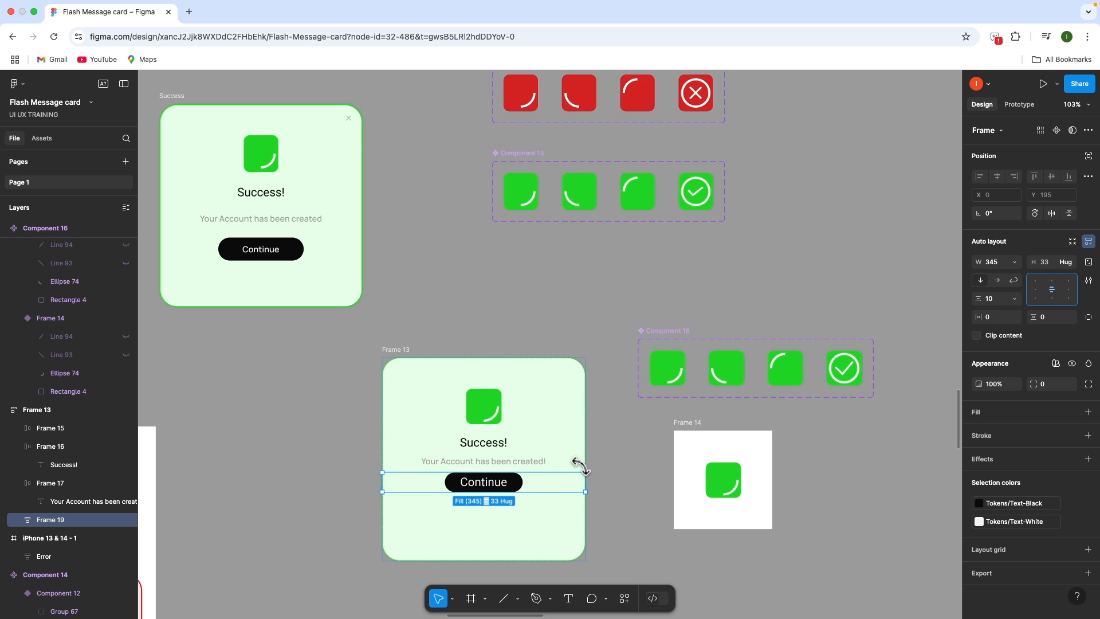
Make the Continue button taller, to 132×44
click(507, 490)
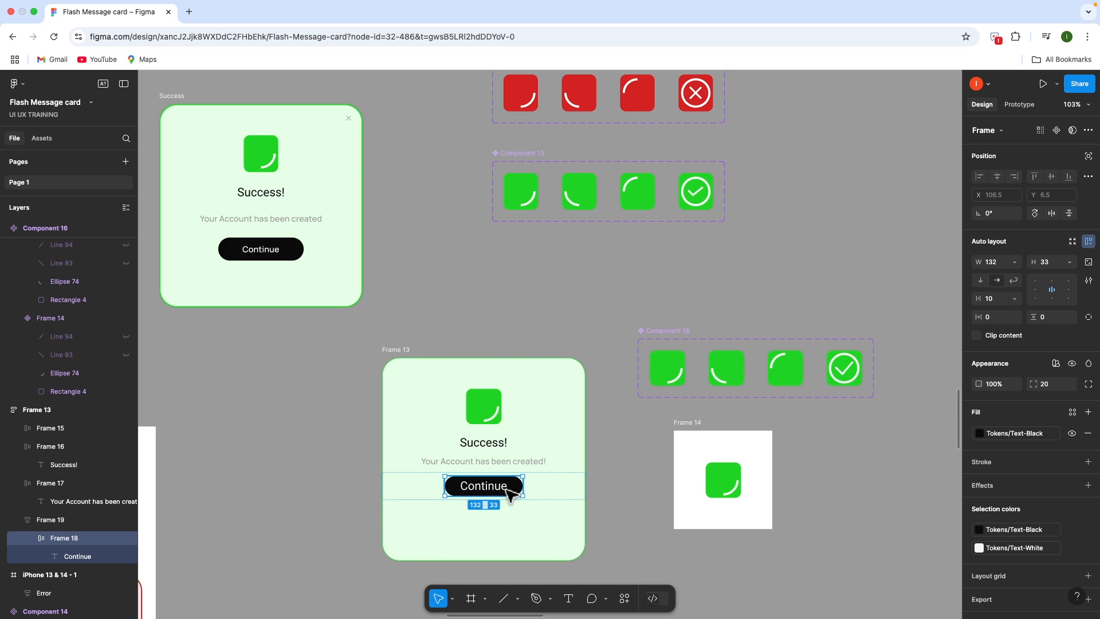
drag(506, 497, 509, 504)
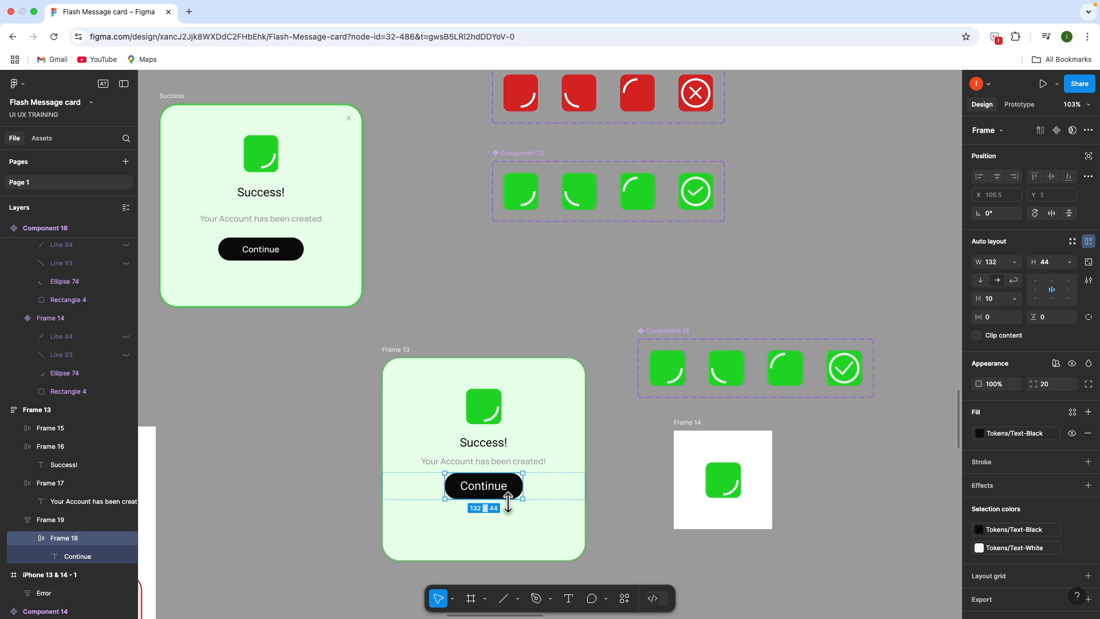
click(649, 433)
Widen Frame 13's gap between items to 19
click(490, 465)
shift+click(488, 484)
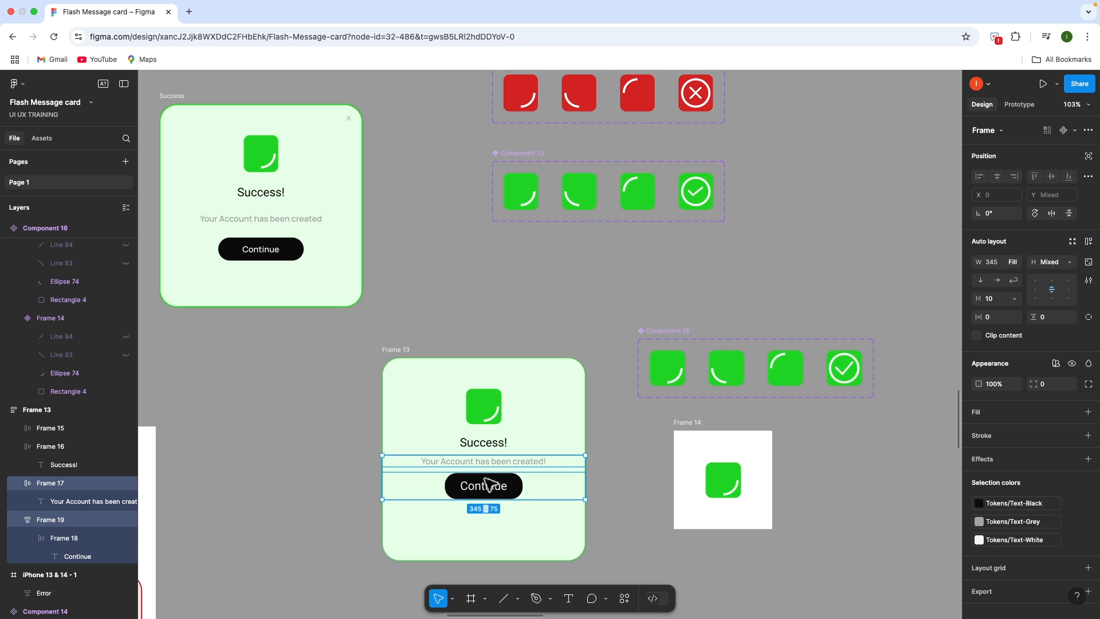
key(Escape)
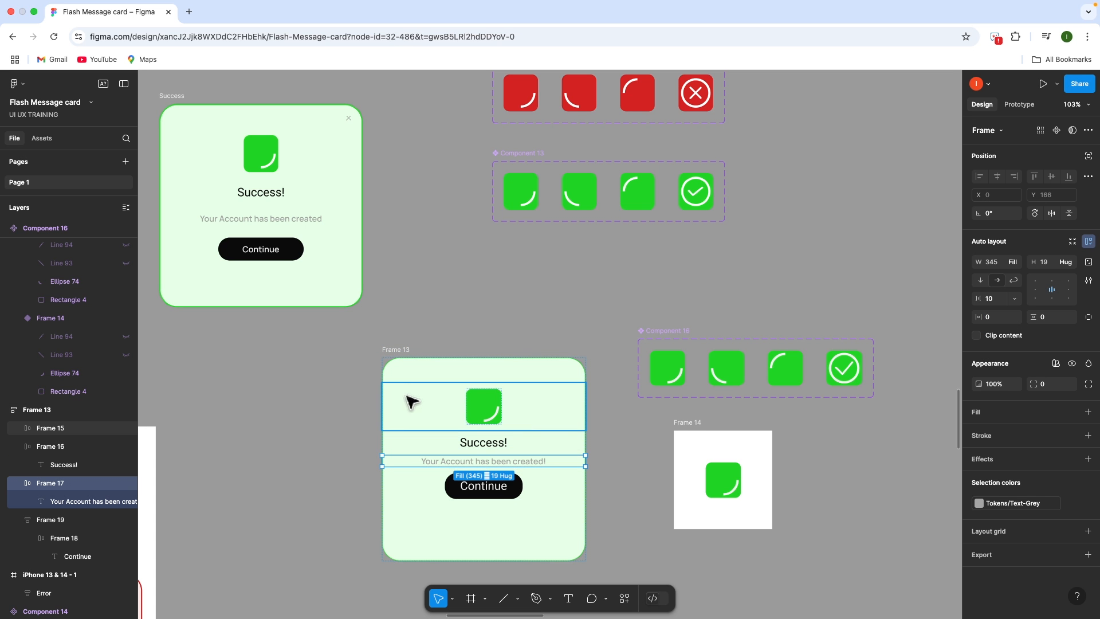
click(412, 376)
drag(483, 447, 483, 479)
click(630, 457)
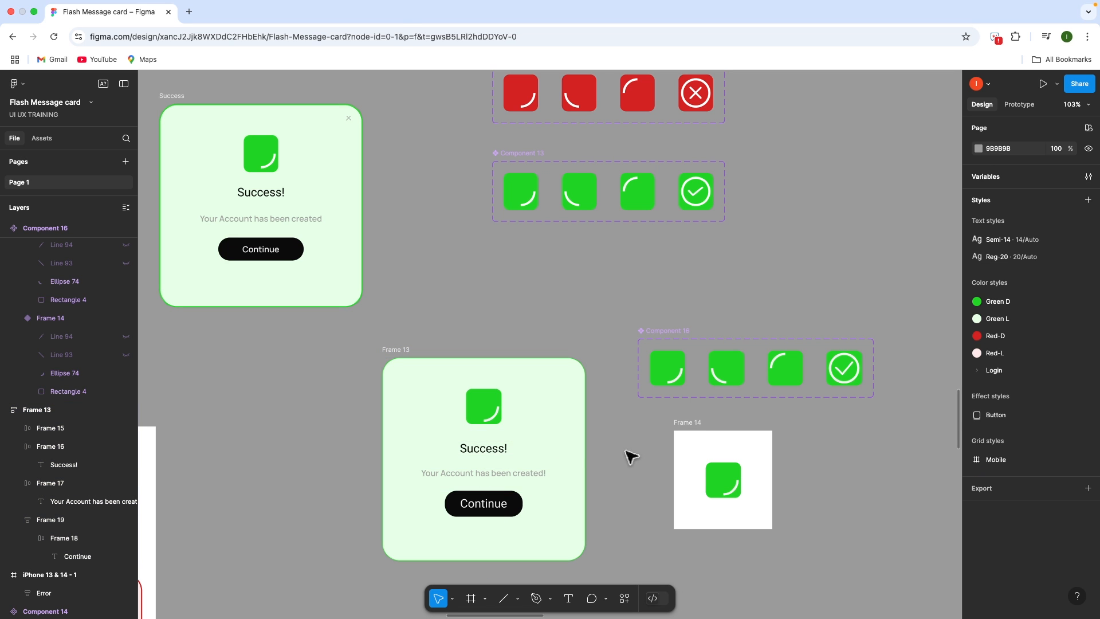
Preview the card, then rename Frame 13 to 'Success'
click(401, 361)
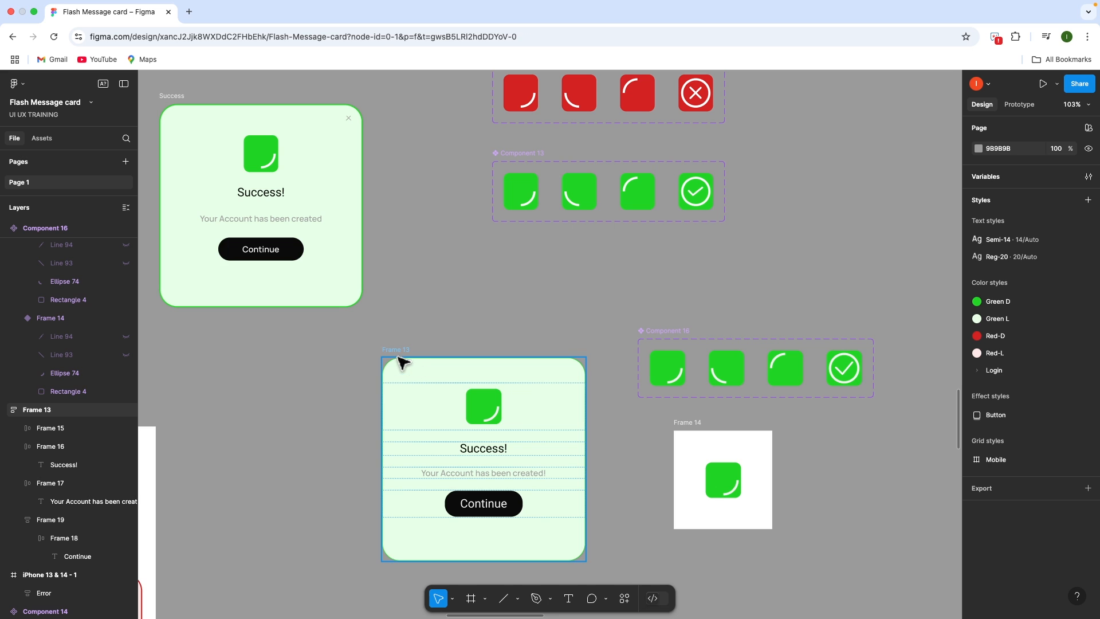
key(shift+space)
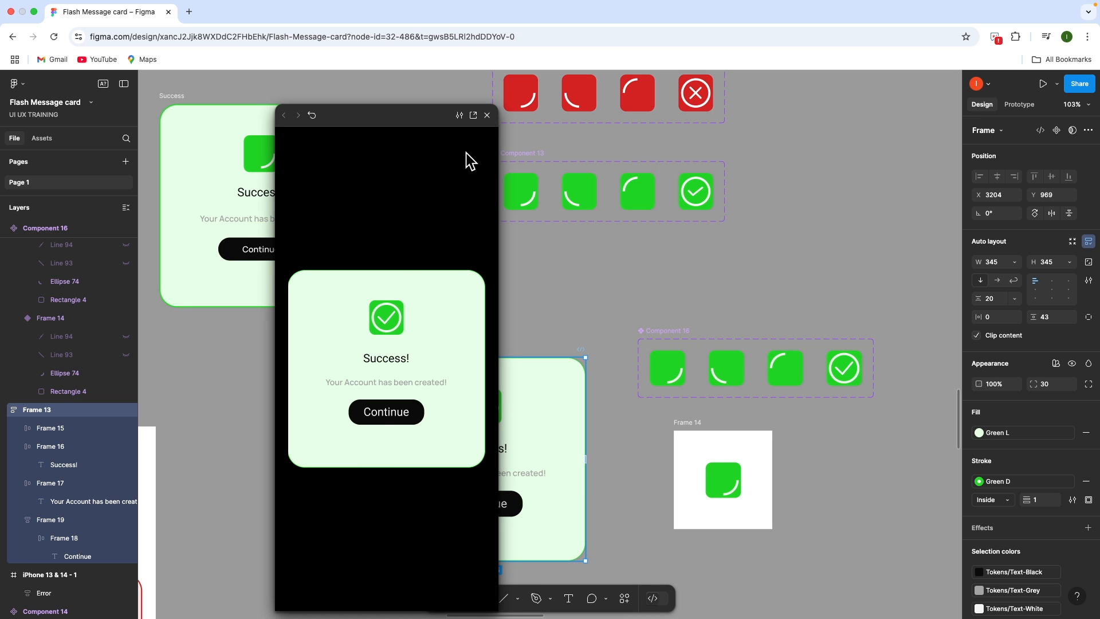
click(488, 116)
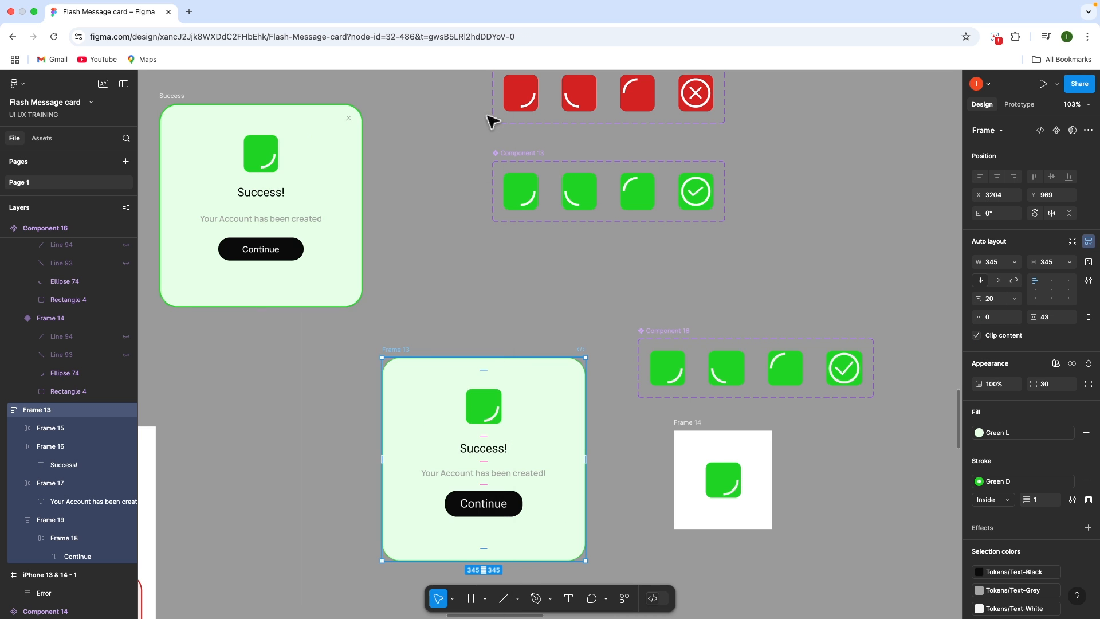
double_click(403, 349)
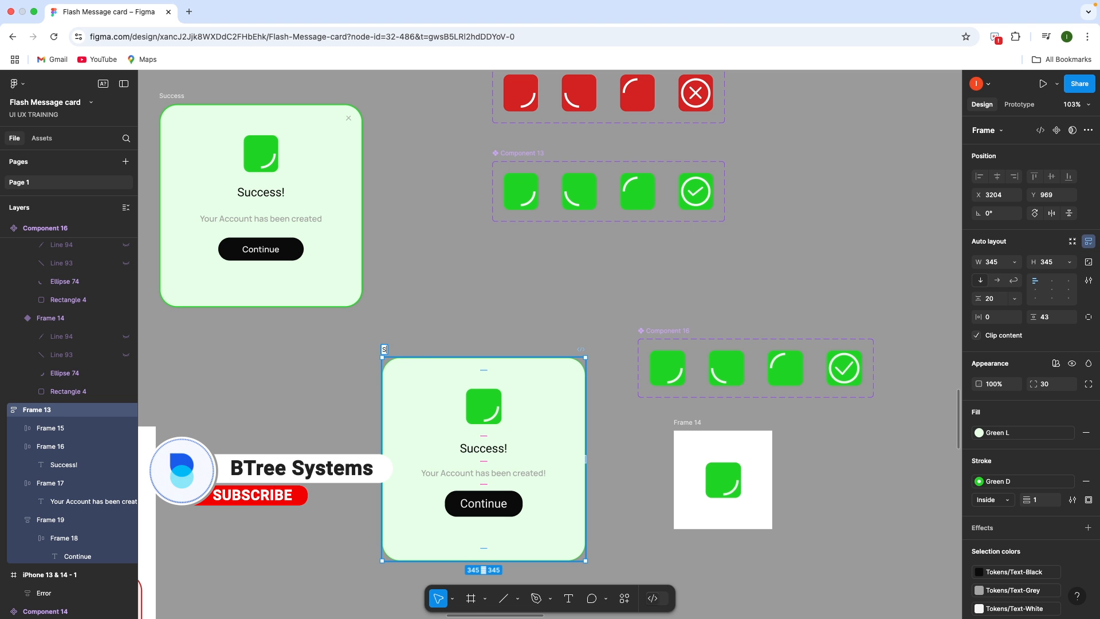
text(Success)
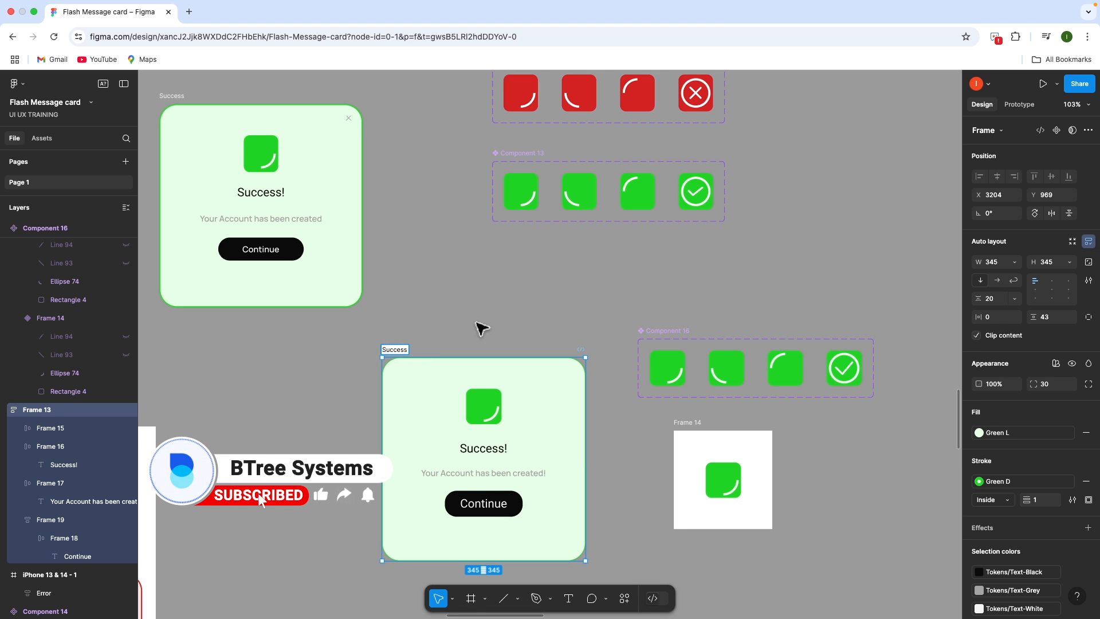
click(480, 324)
scroll(493, 335, left, 2)
Place a duplicate of the Success card below the original and start renaming it
click(510, 339)
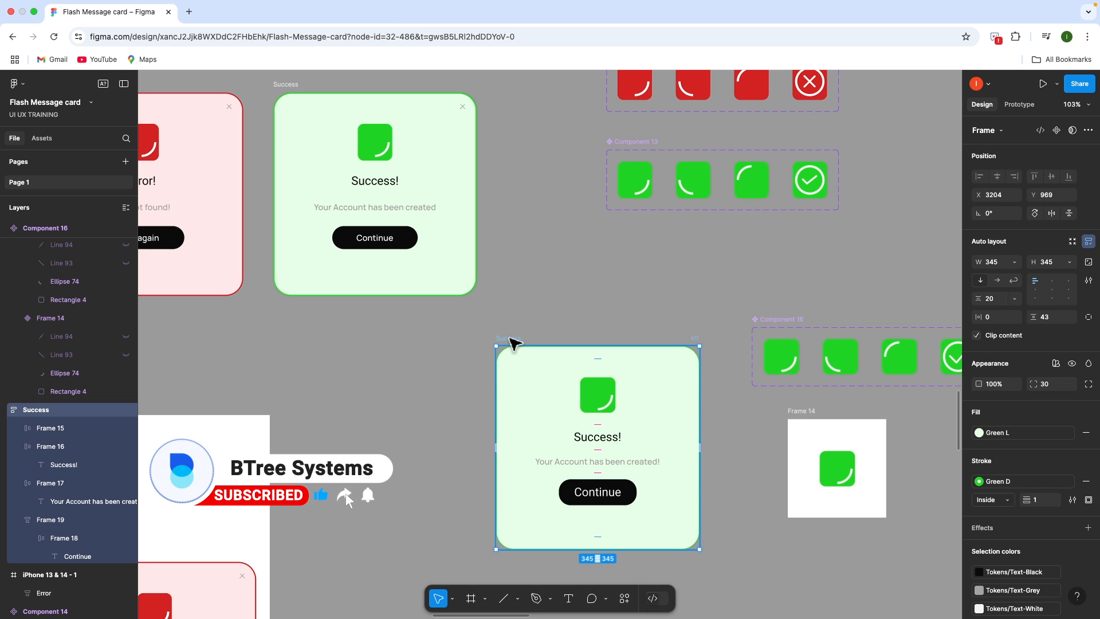
drag(488, 359, 735, 596)
scroll(653, 488, down, 2)
scroll(653, 488, right, 4)
scroll(654, 489, down, 3)
scroll(653, 488, right, 1)
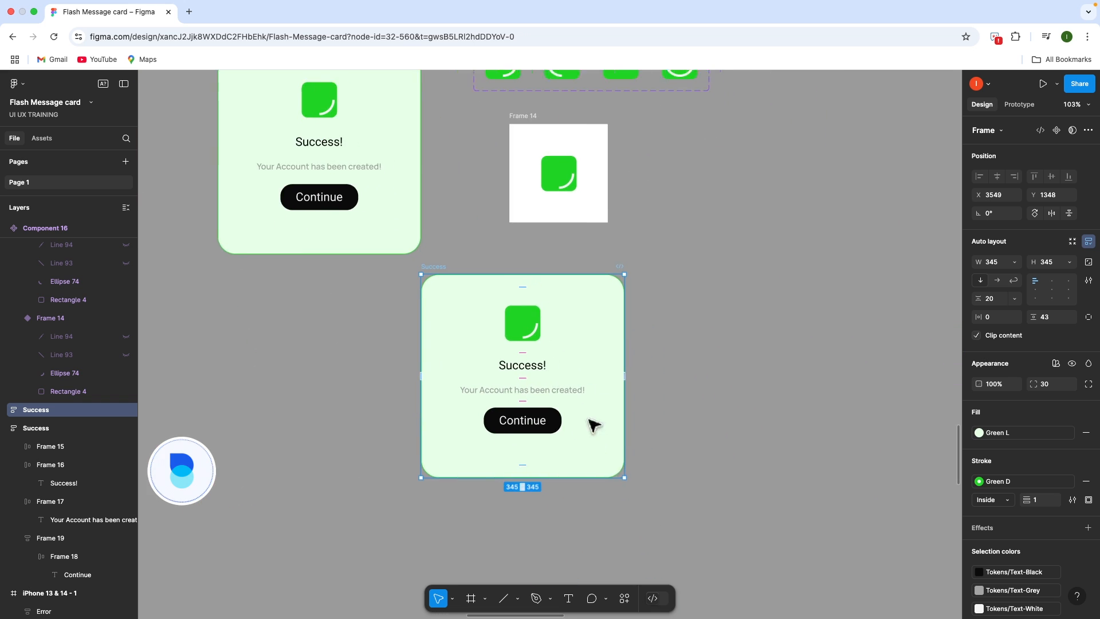
scroll(582, 442, left, 2)
scroll(583, 441, up, 1)
drag(580, 309, 370, 321)
double_click(365, 321)
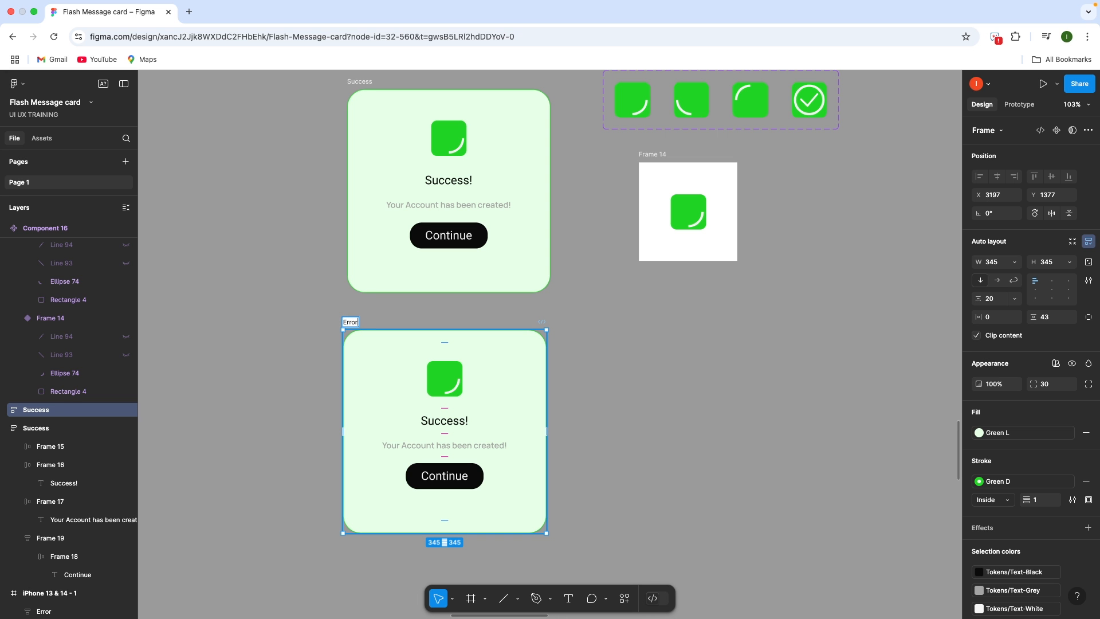
Name the copy 'Error' and duplicate Component 16 below as Component 17
click(648, 354)
scroll(649, 424, up, 1)
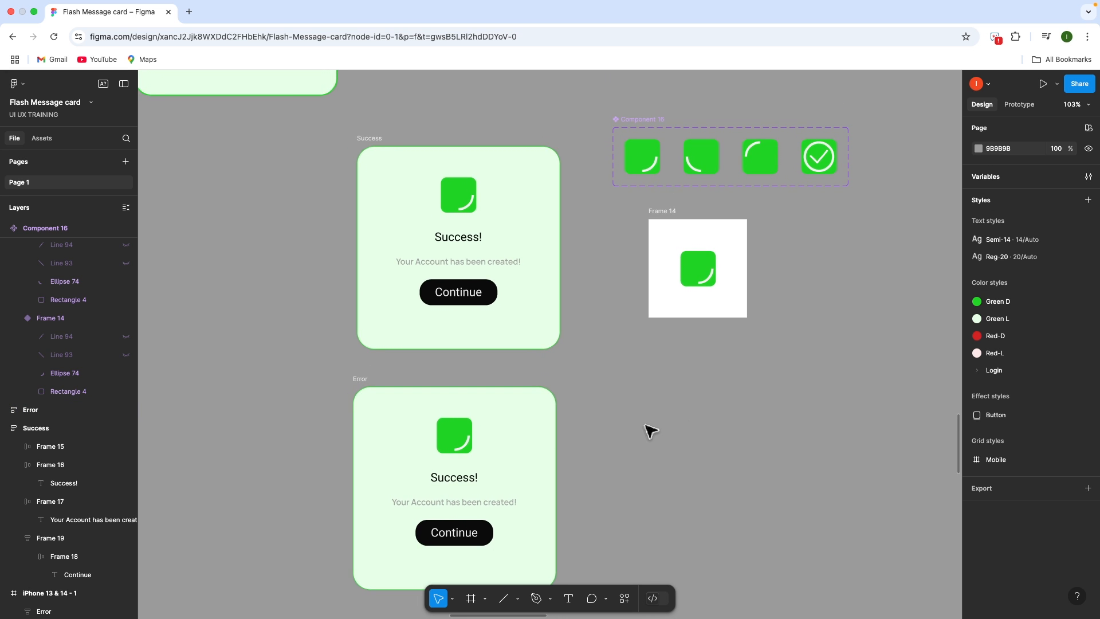
scroll(642, 425, down, 3)
scroll(653, 355, up, 2)
click(653, 274)
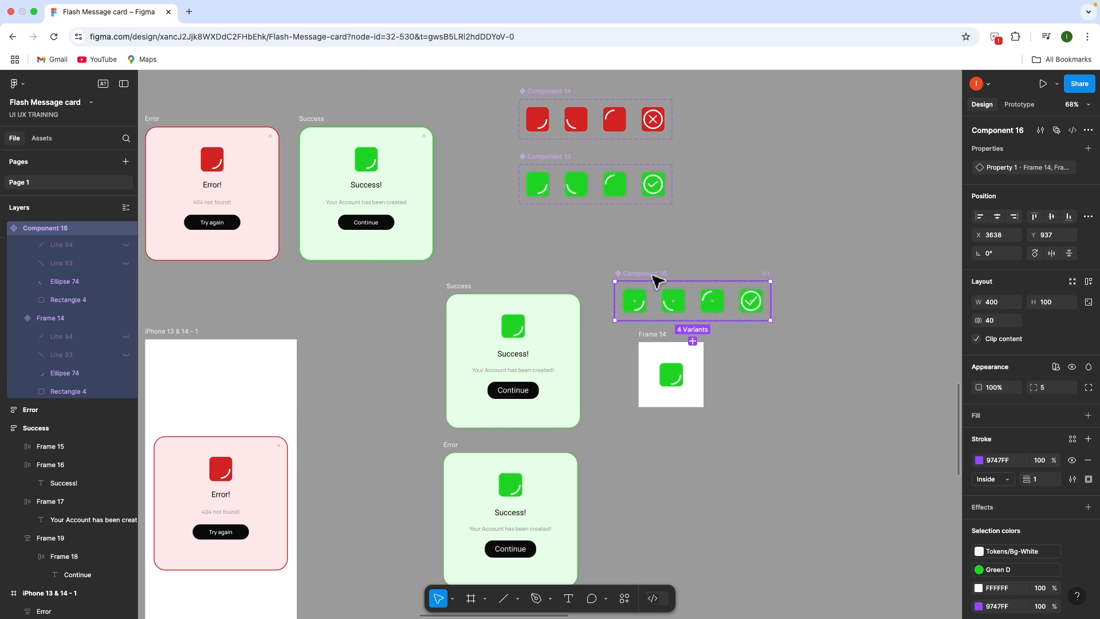
drag(662, 293, 651, 457)
click(808, 417)
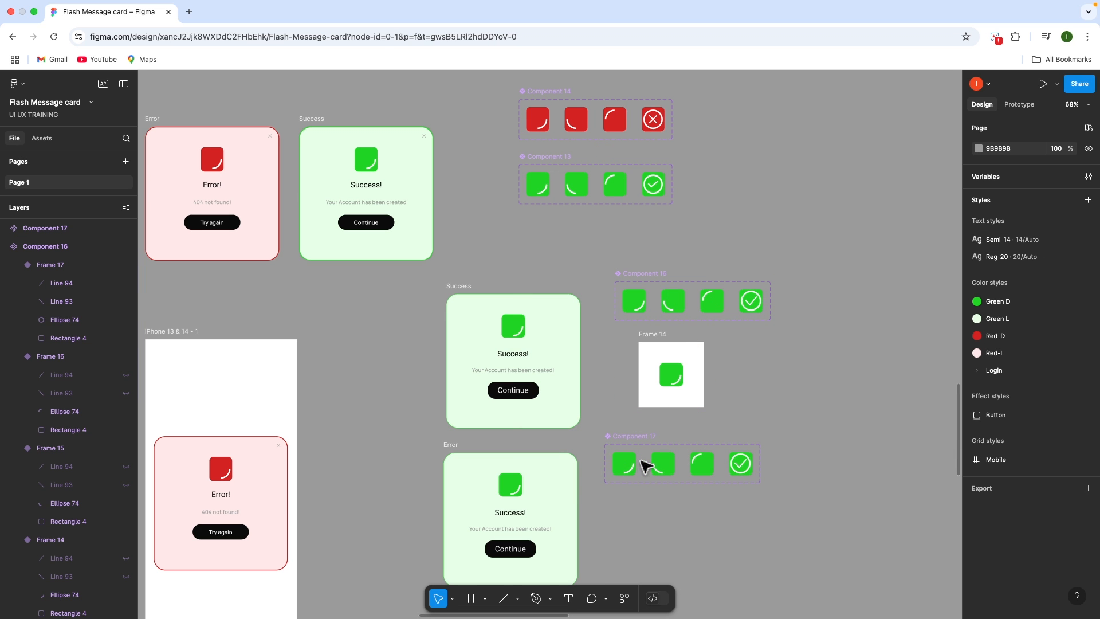
Recolour Component 17's icons from Green D to the Red-D style
click(631, 436)
scroll(1031, 515, down, 2)
click(1071, 534)
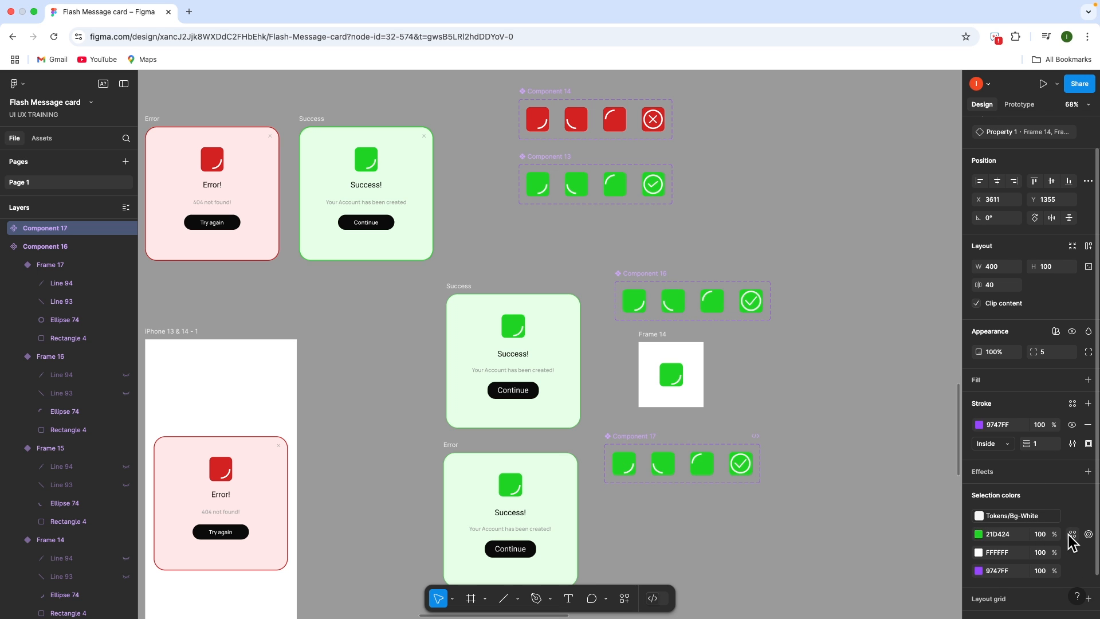
click(1072, 536)
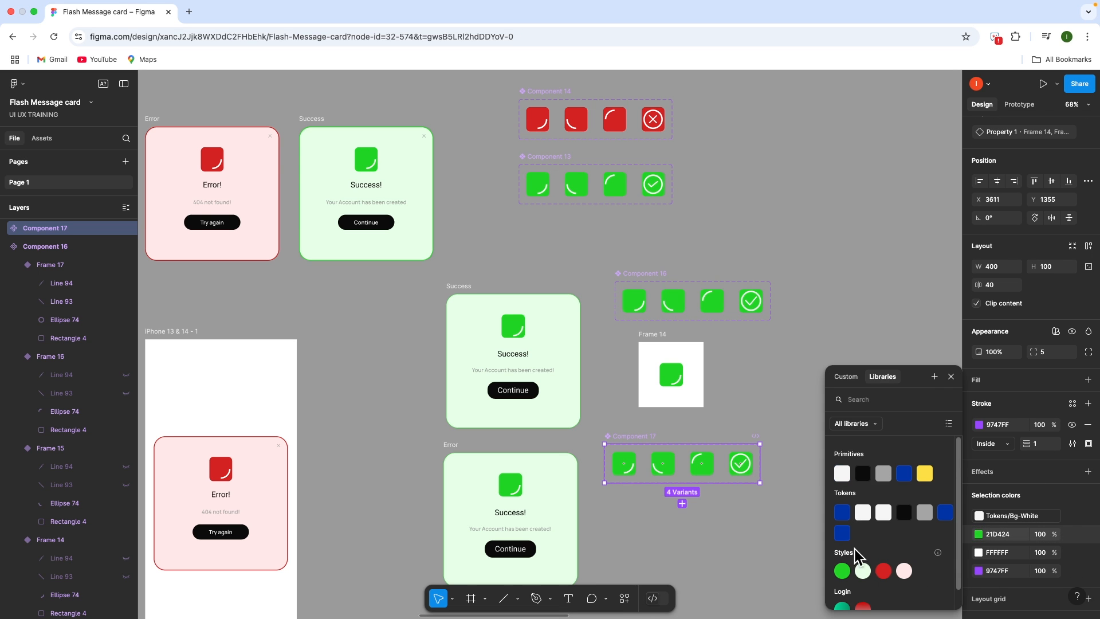
click(886, 573)
click(804, 489)
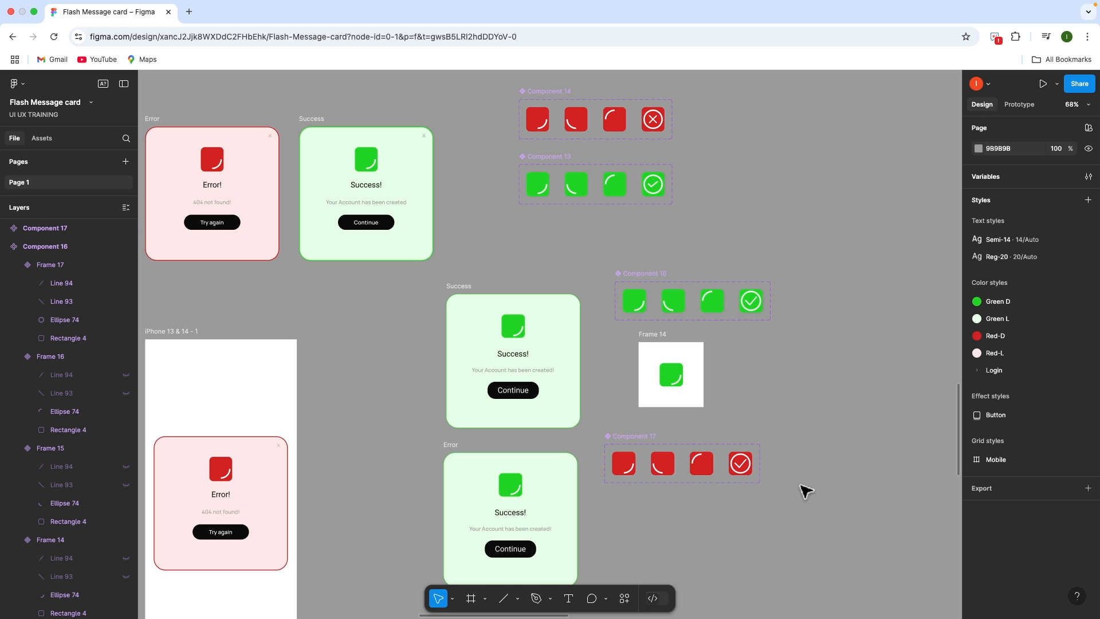
scroll(742, 467, up, 5)
scroll(742, 467, up, 3)
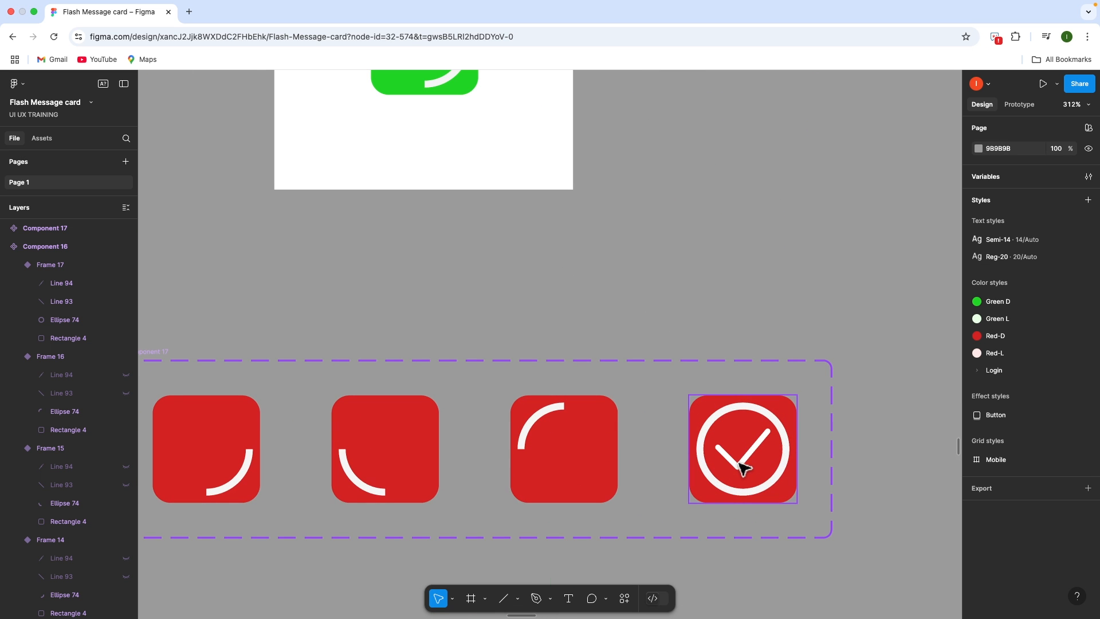
Delete the check's short stroke and duplicate the long stroke rotated 90°
double_click(741, 467)
scroll(742, 467, up, 5)
scroll(743, 469, up, 3)
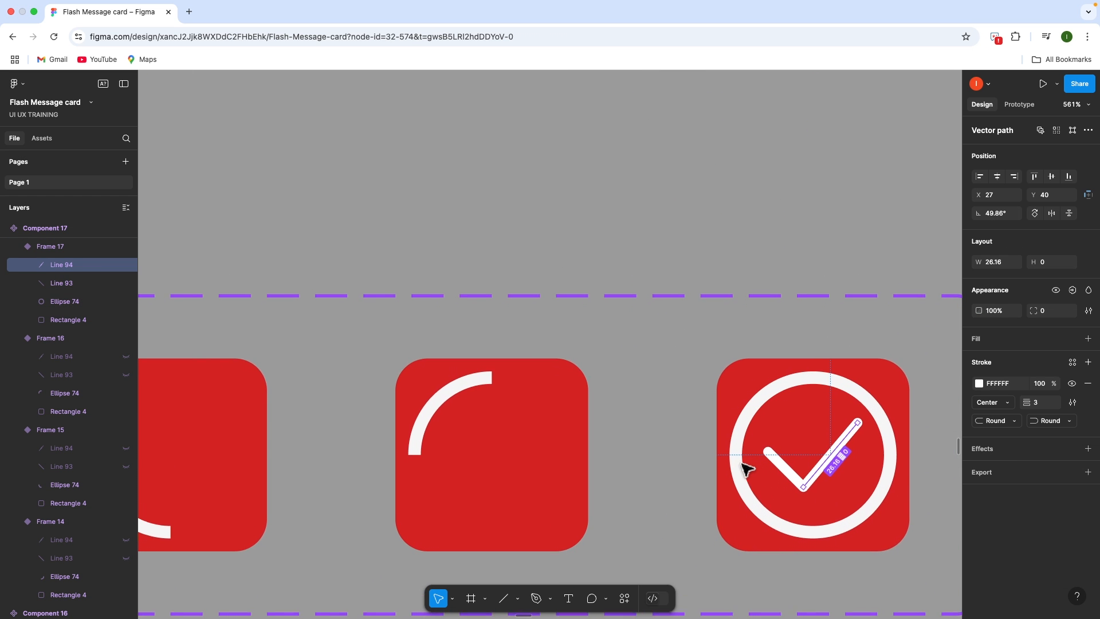
click(784, 466)
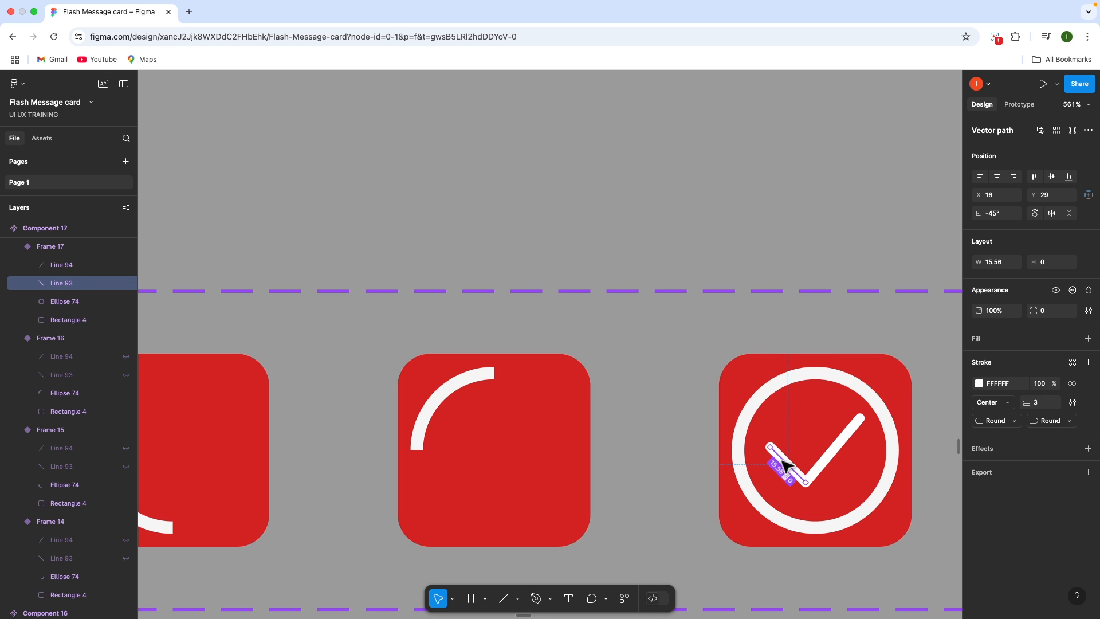
key(Delete)
double_click(822, 463)
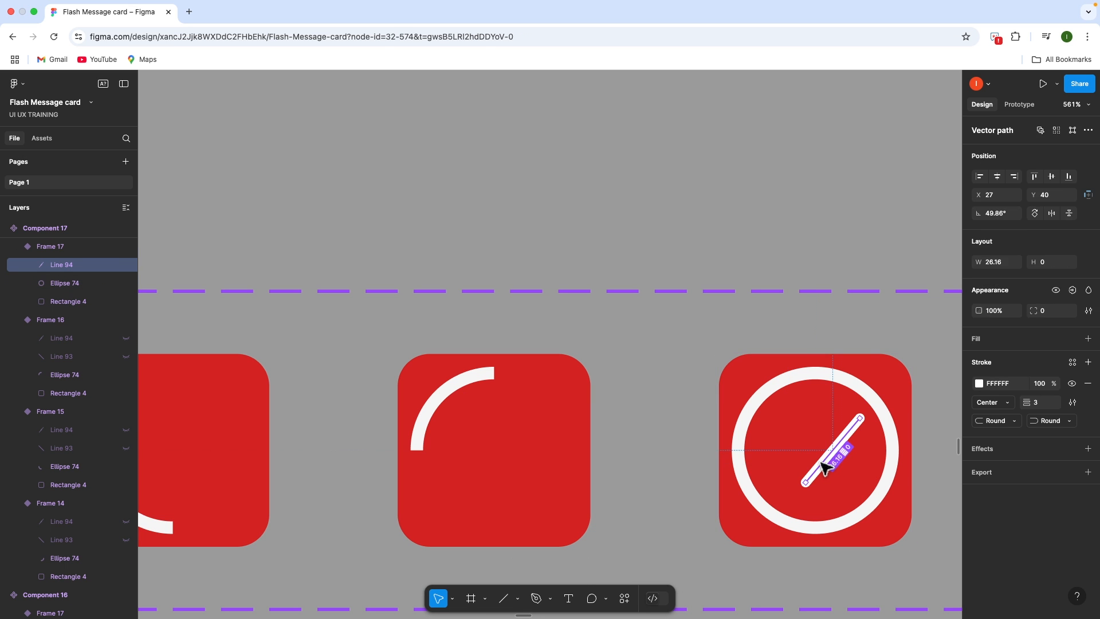
double_click(821, 463)
click(833, 465)
key(super+d)
click(1034, 215)
Centre the two crossed lines in the ring and tilt them into an X
shift+click(809, 480)
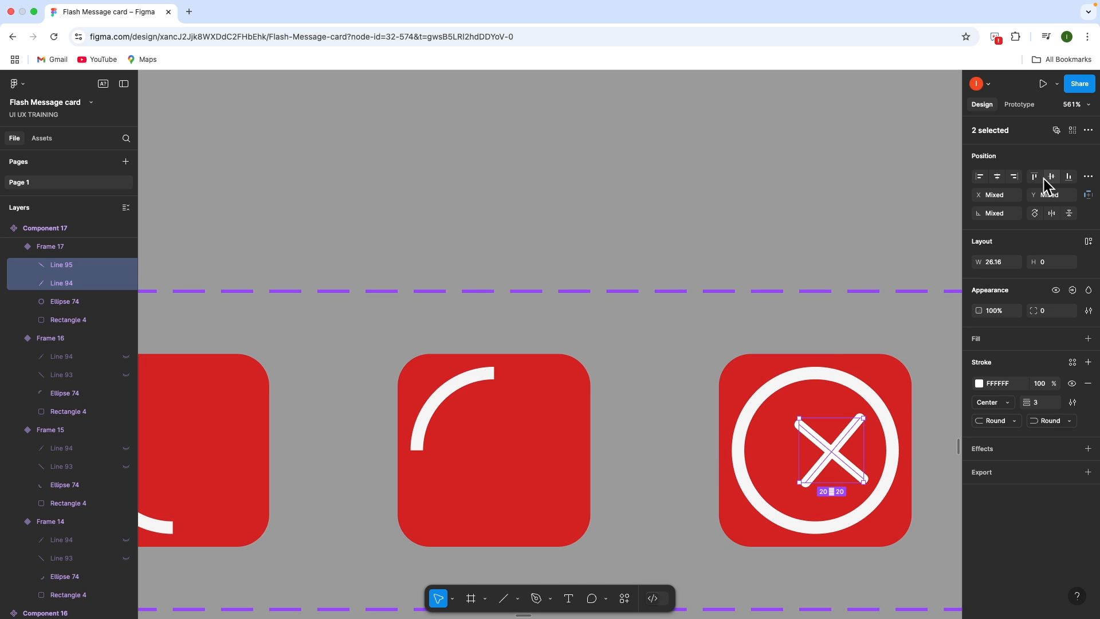
drag(844, 450, 828, 450)
drag(854, 490, 850, 494)
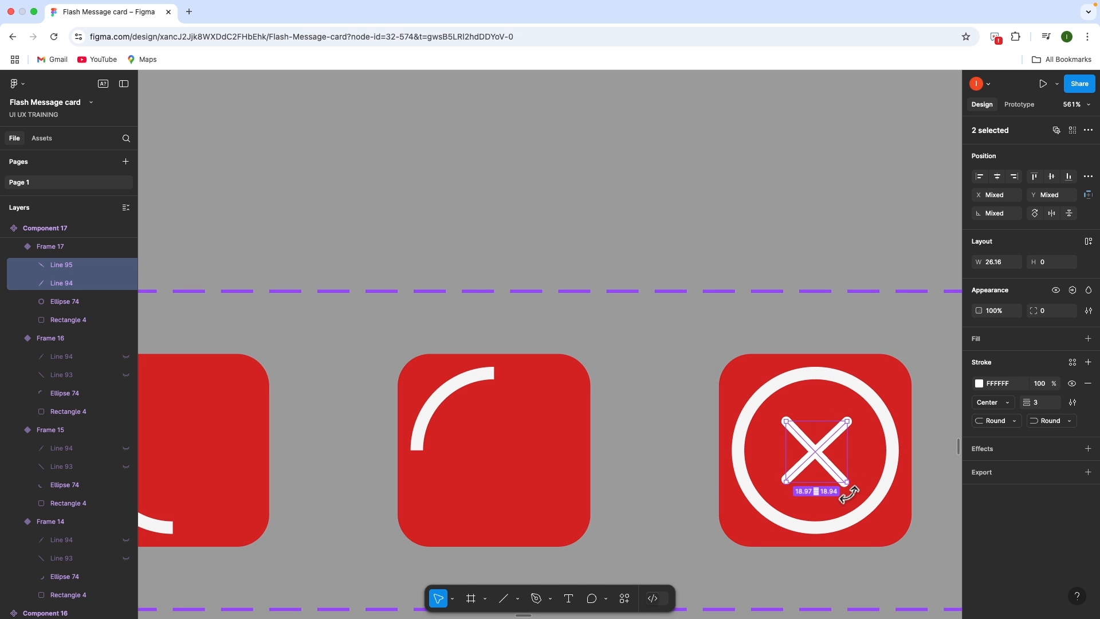
click(879, 349)
scroll(835, 412, down, 8)
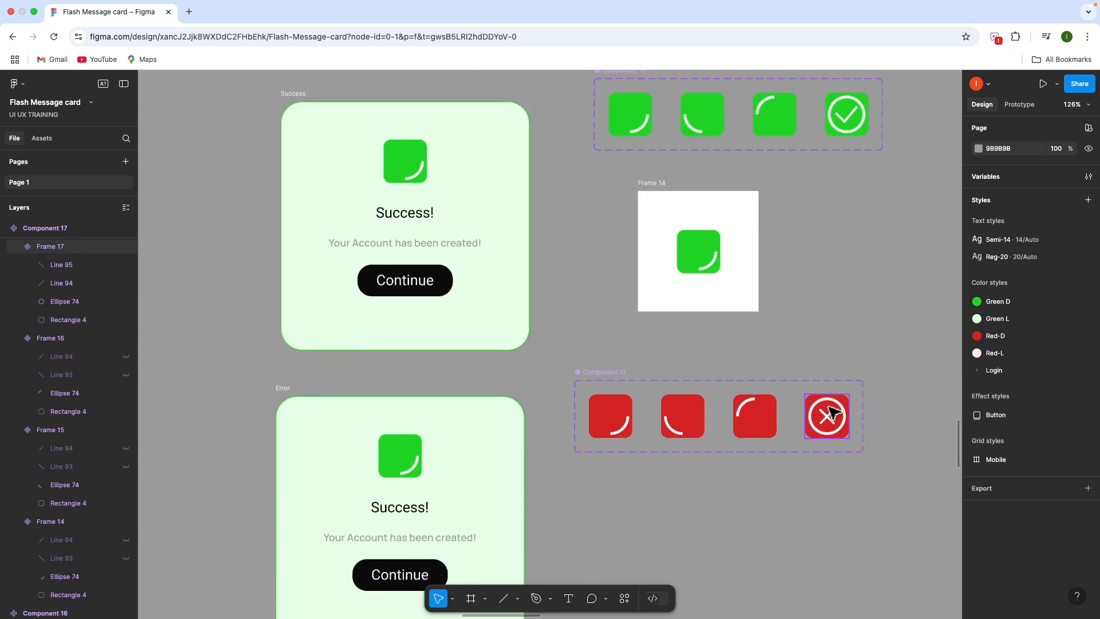
scroll(829, 407, down, 3)
scroll(616, 439, down, 1)
Replace the Error card's green icon with the first red icon variant
double_click(610, 431)
scroll(611, 431, up, 3)
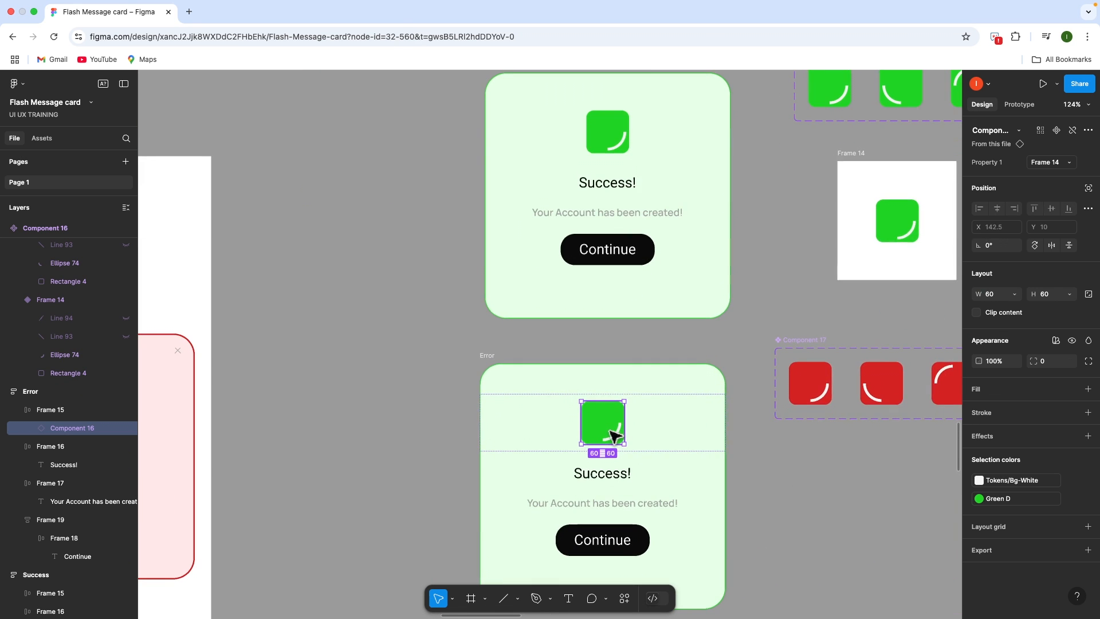
click(808, 389)
drag(810, 388, 633, 437)
click(593, 422)
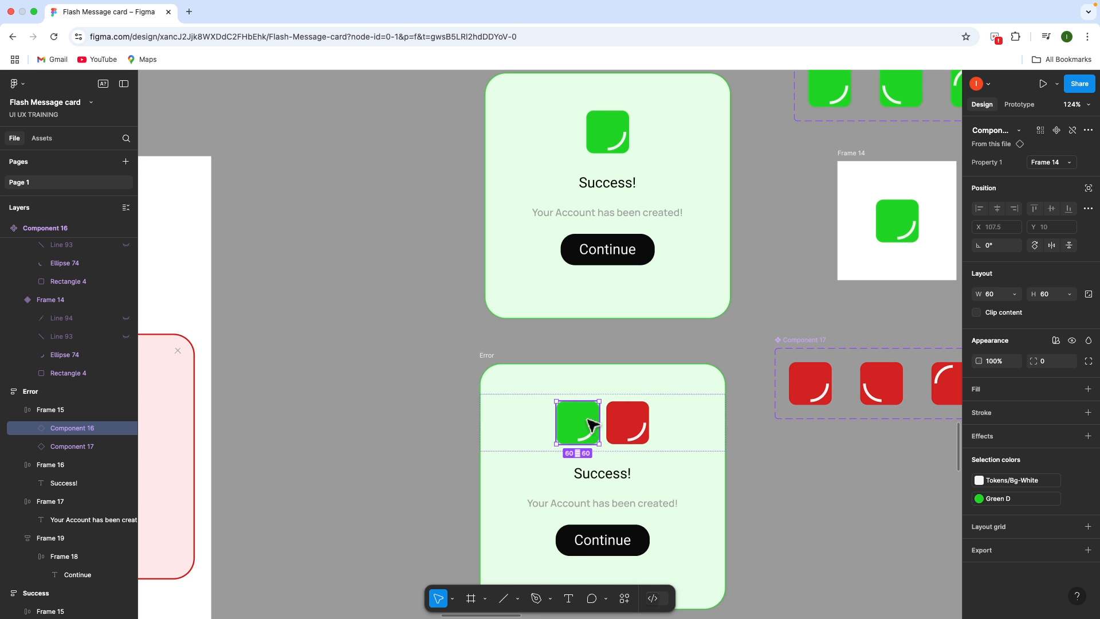
key(Delete)
scroll(591, 470, down, 2)
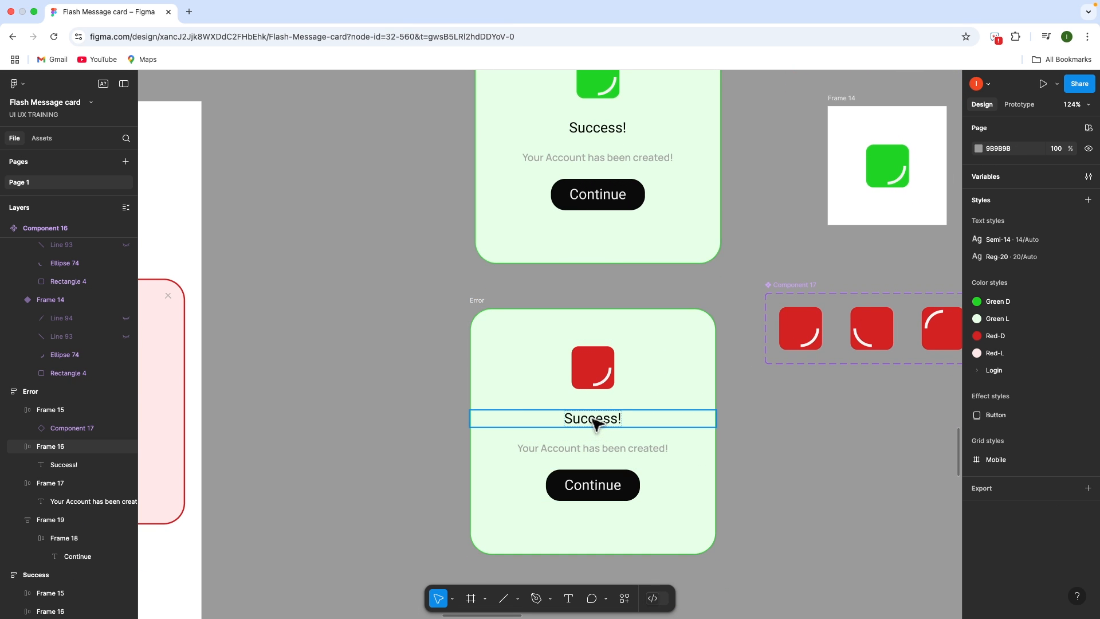
Retype the card's texts as 'Error', 'File not uploaded!' and 'Try again'
click(593, 418)
double_click(593, 418)
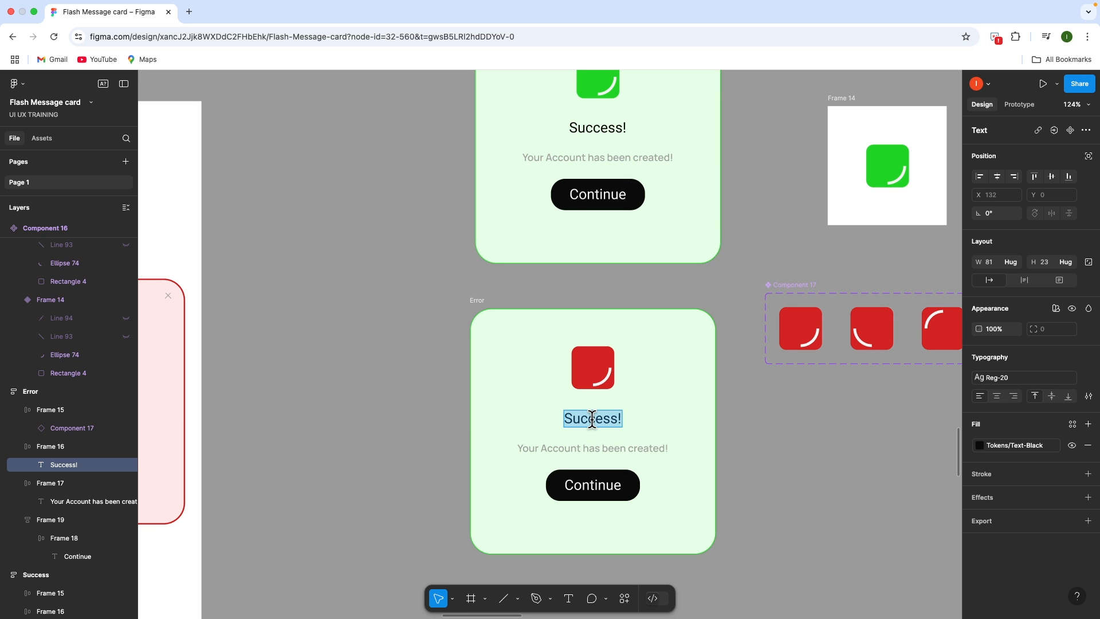
text(Error)
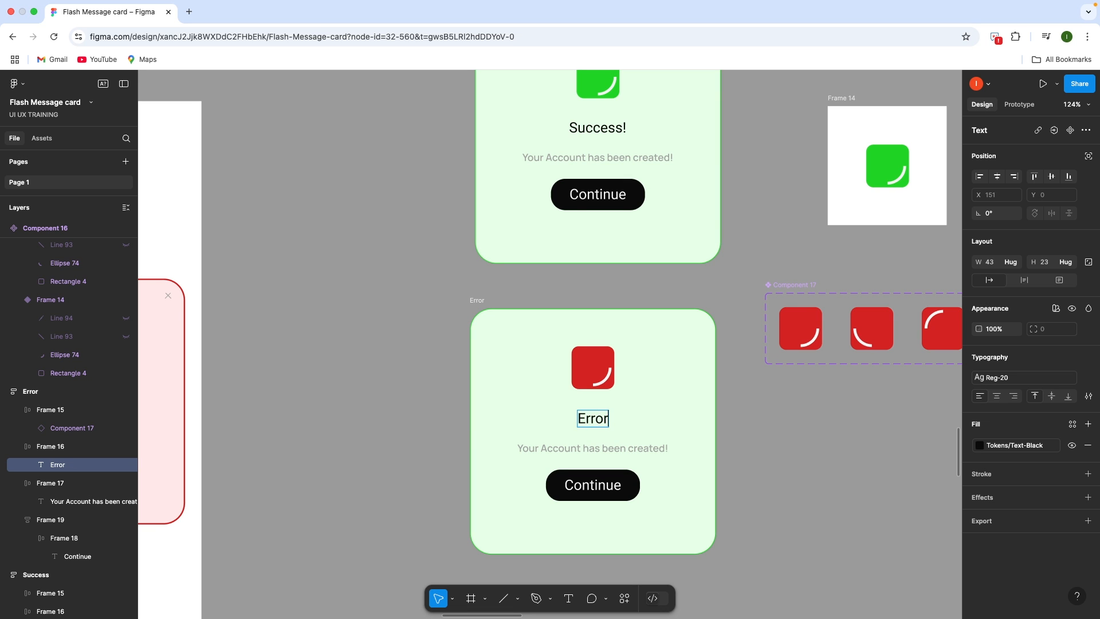
click(599, 447)
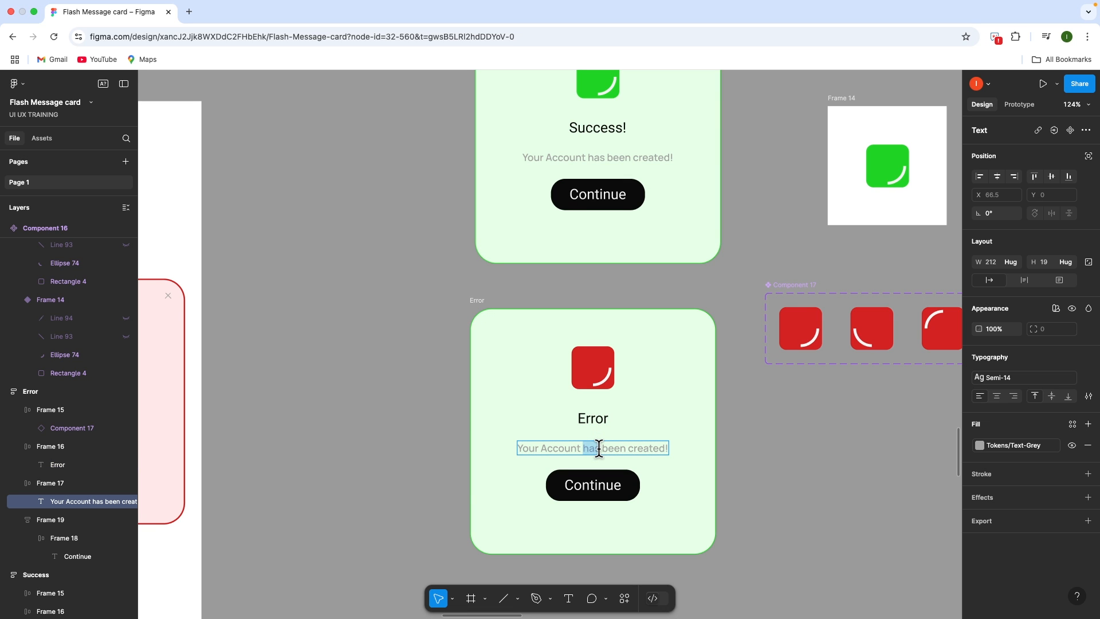
triple_click(599, 448)
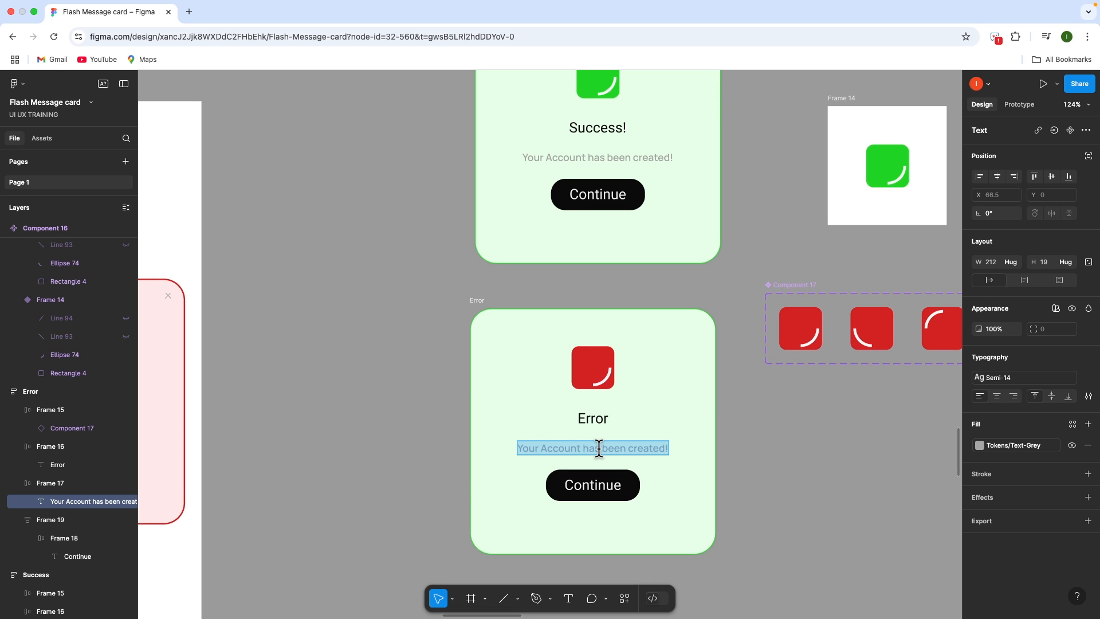
text(File not)
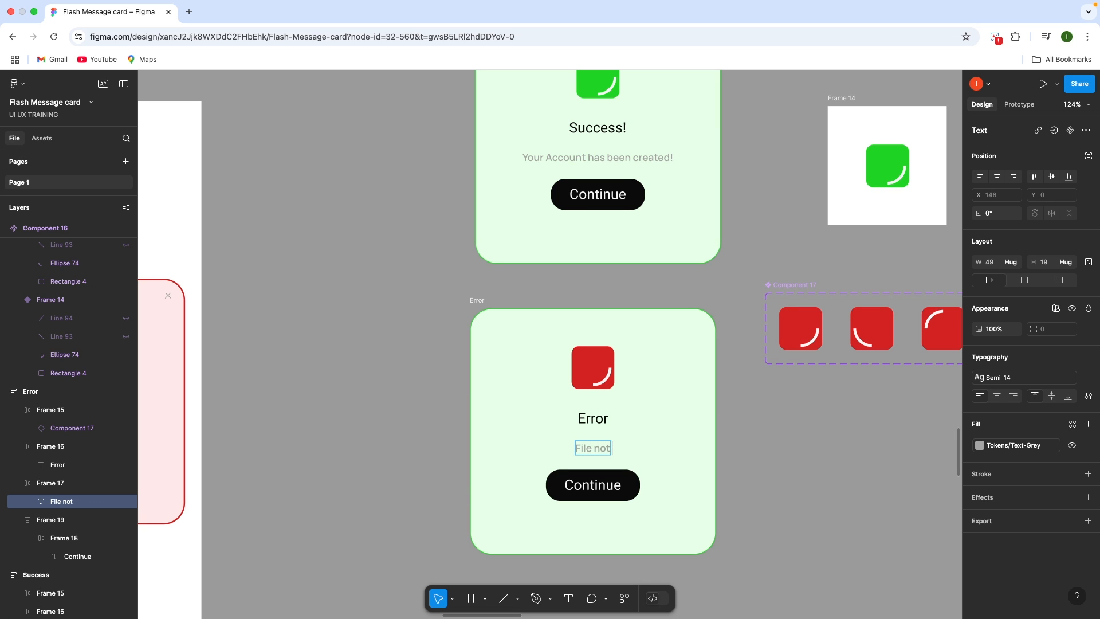
text( uploaded)
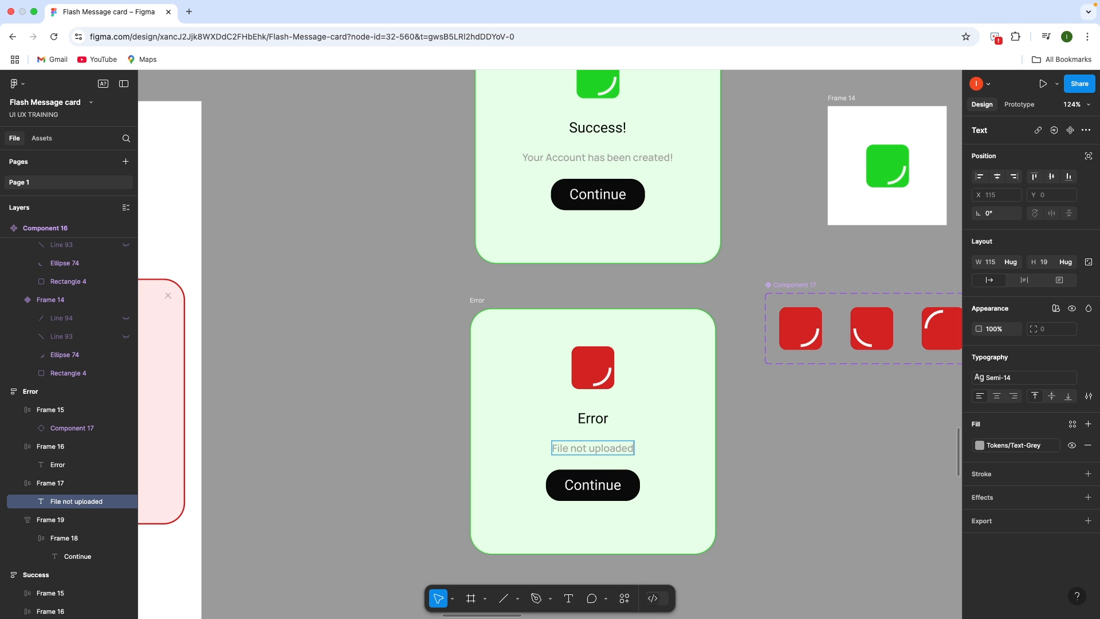
text(!)
double_click(593, 488)
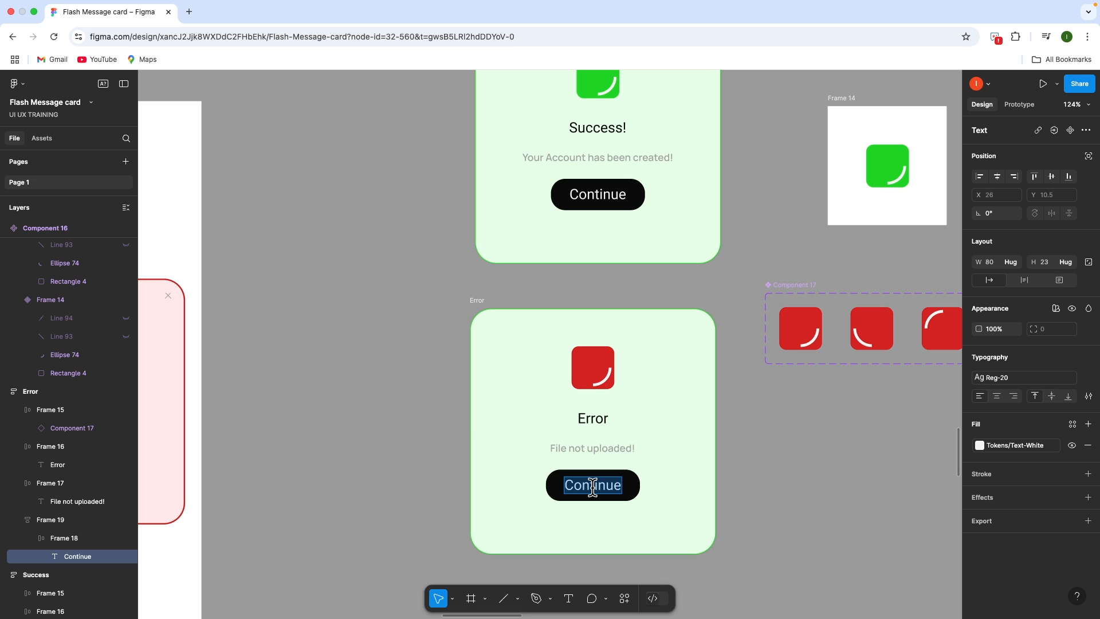
text(Try again)
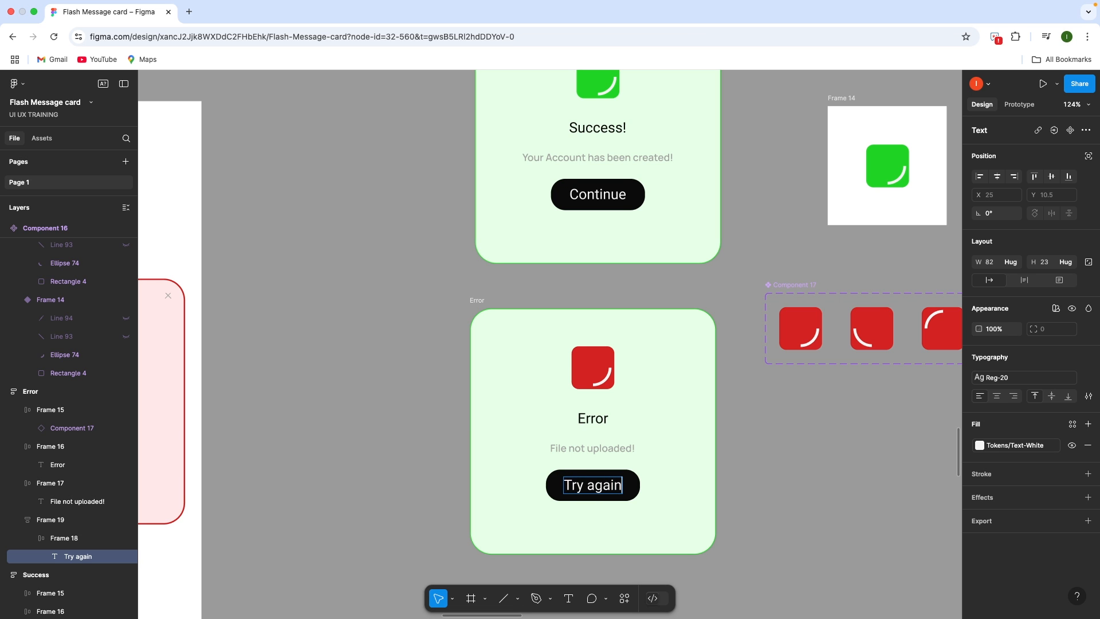
key(Escape)
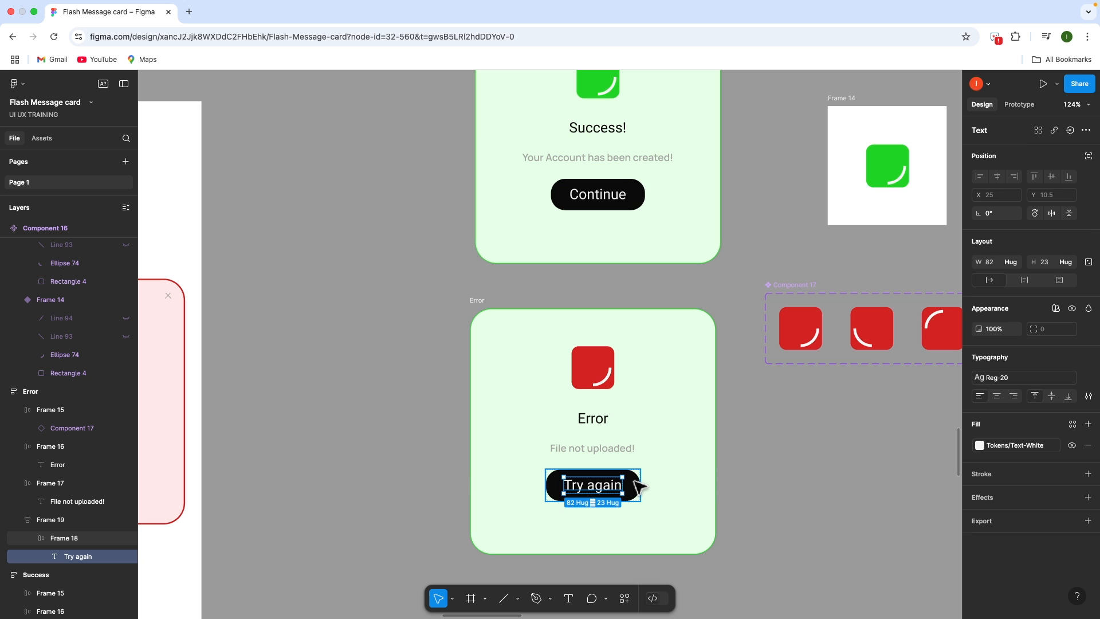
key(Escape)
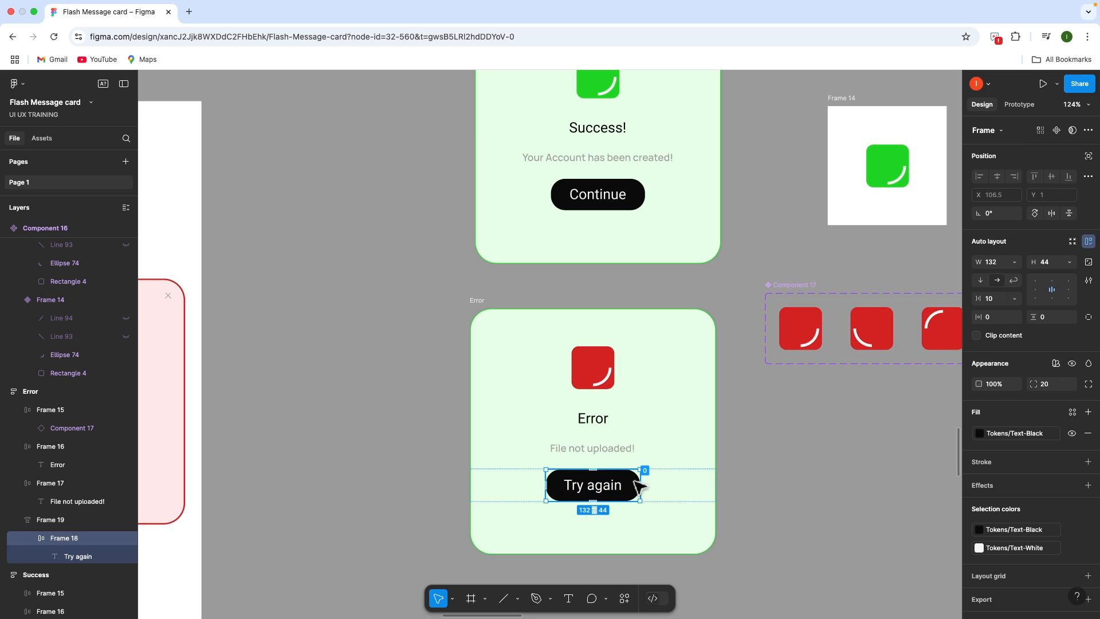
Set the height of both card buttons to 41
shift+click(640, 204)
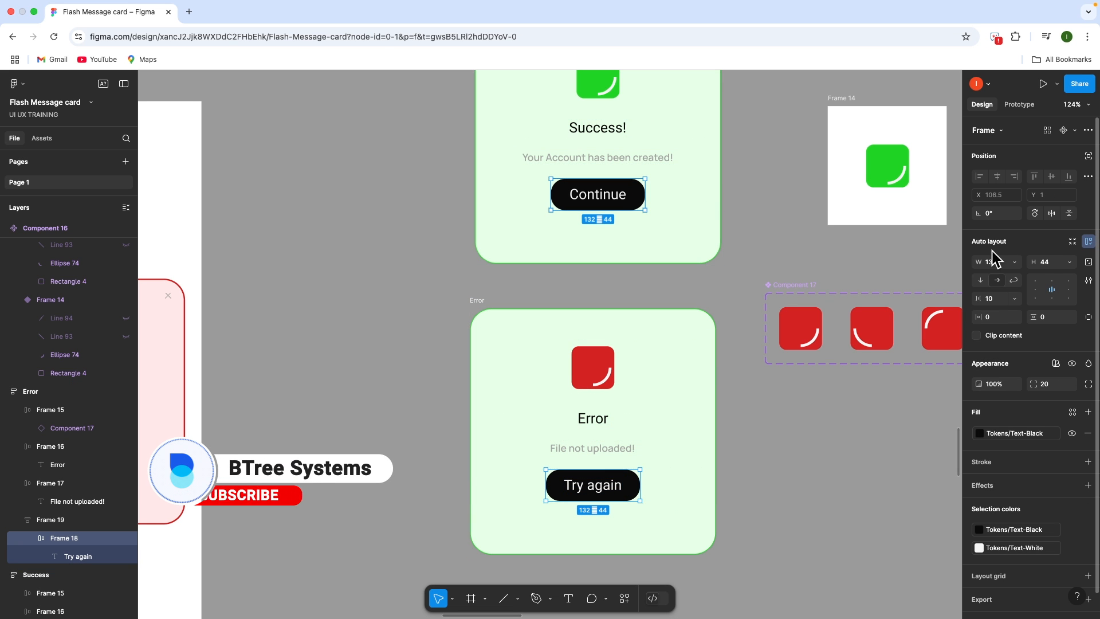
click(1054, 263)
key(Down)
key(Down)
key(Down)
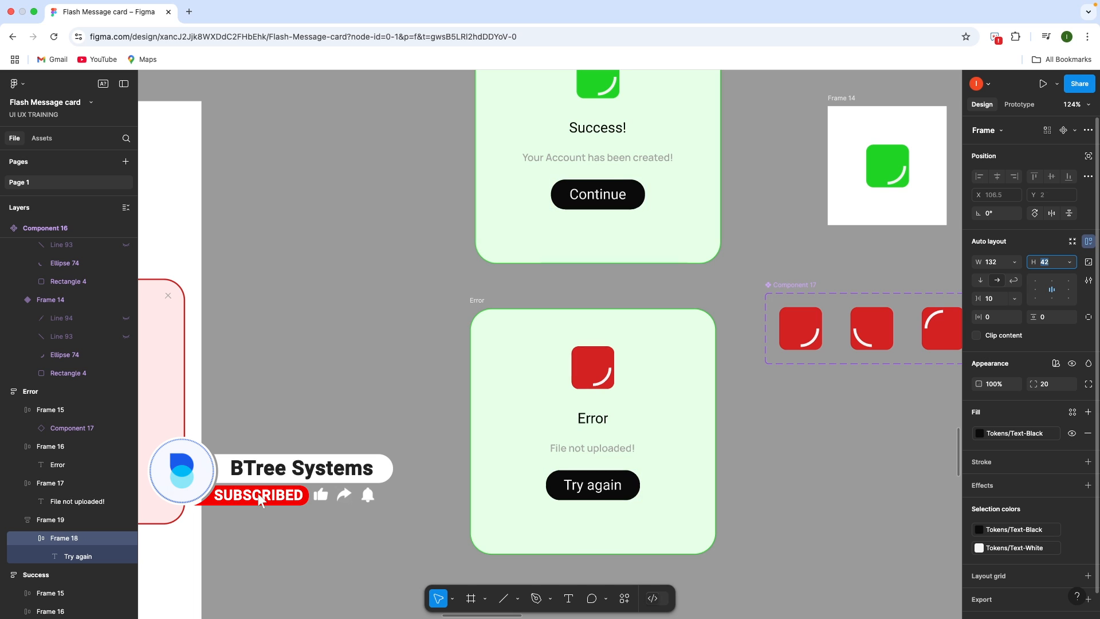
key(Up)
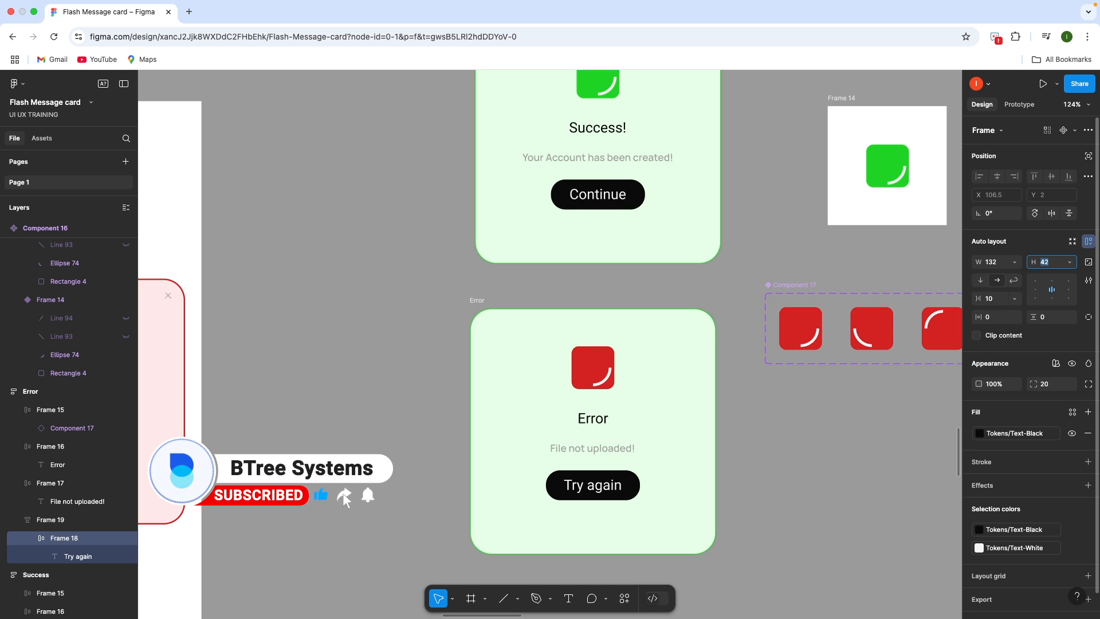
key(Down)
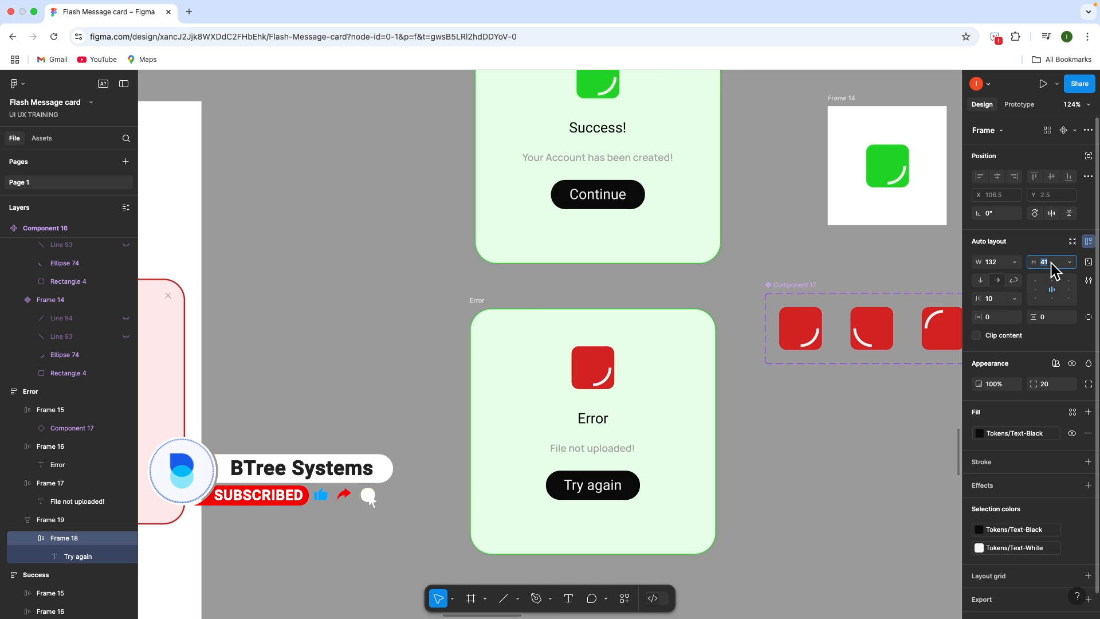
click(768, 450)
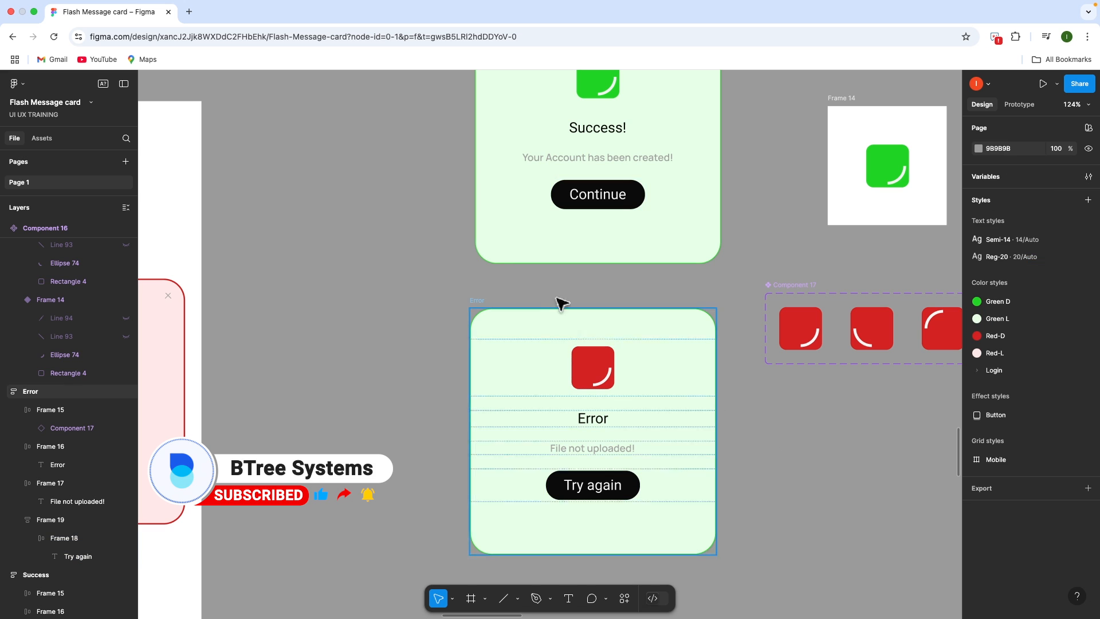
Change the Error card's border from the green style to Red-D
click(482, 302)
click(485, 308)
scroll(1089, 447, down, 5)
scroll(1089, 447, up, 2)
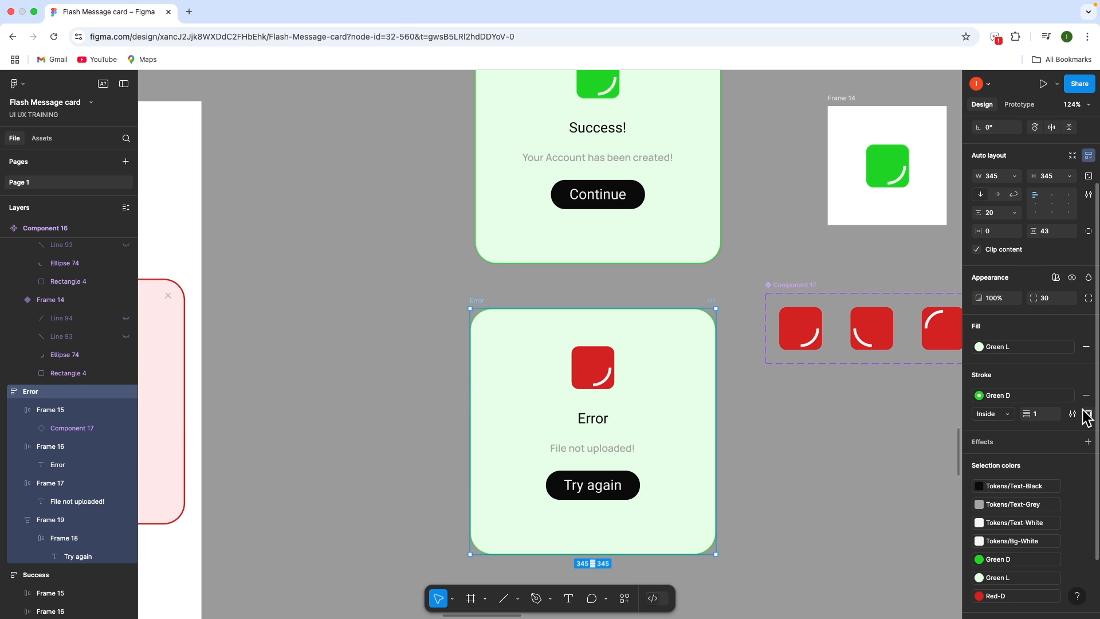
click(1071, 395)
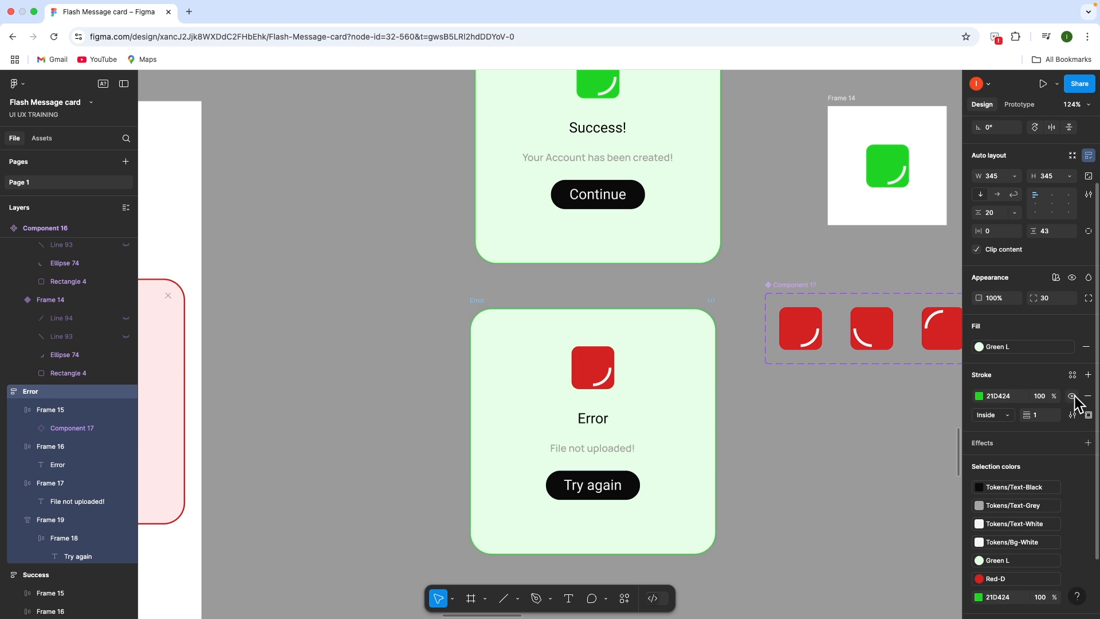
click(1073, 376)
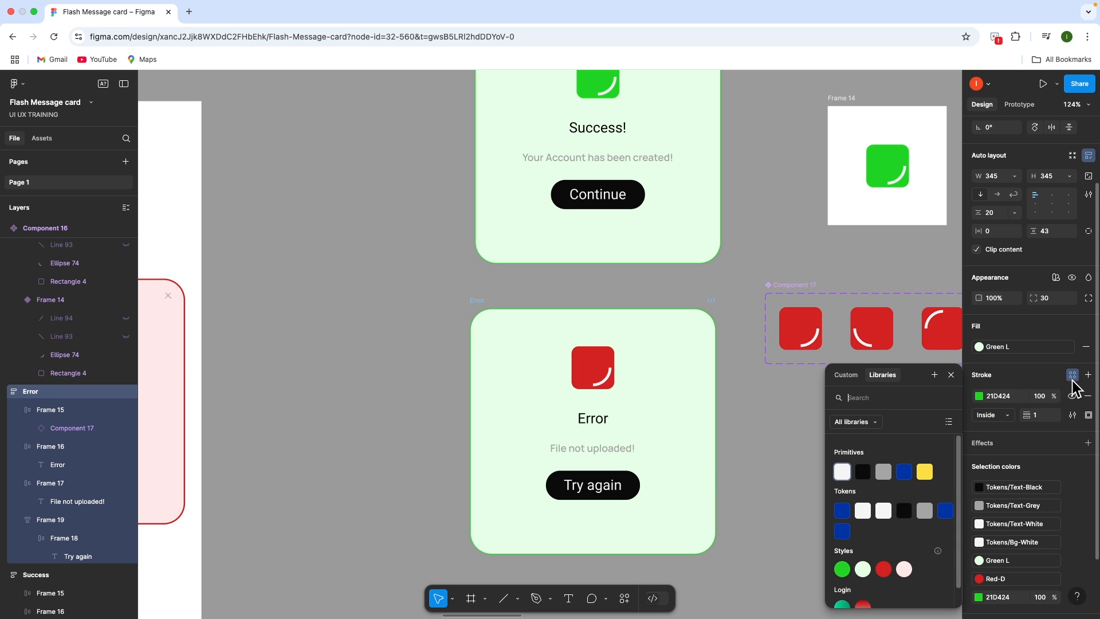
click(884, 569)
Fill the Error card with the pink Red-L style
click(1071, 347)
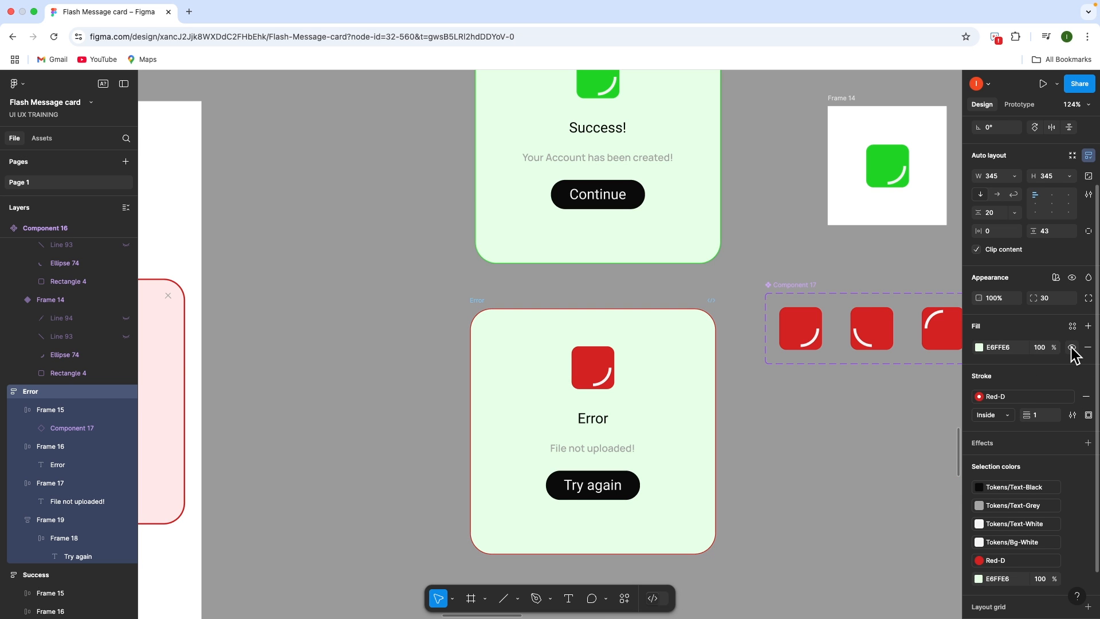
click(1072, 326)
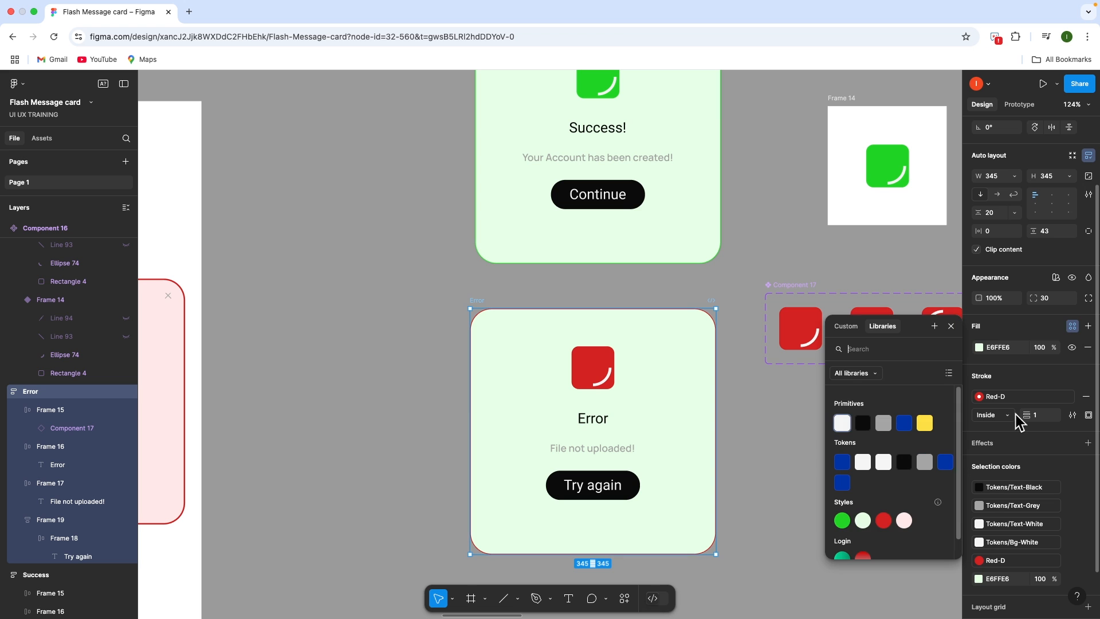
click(904, 518)
click(857, 487)
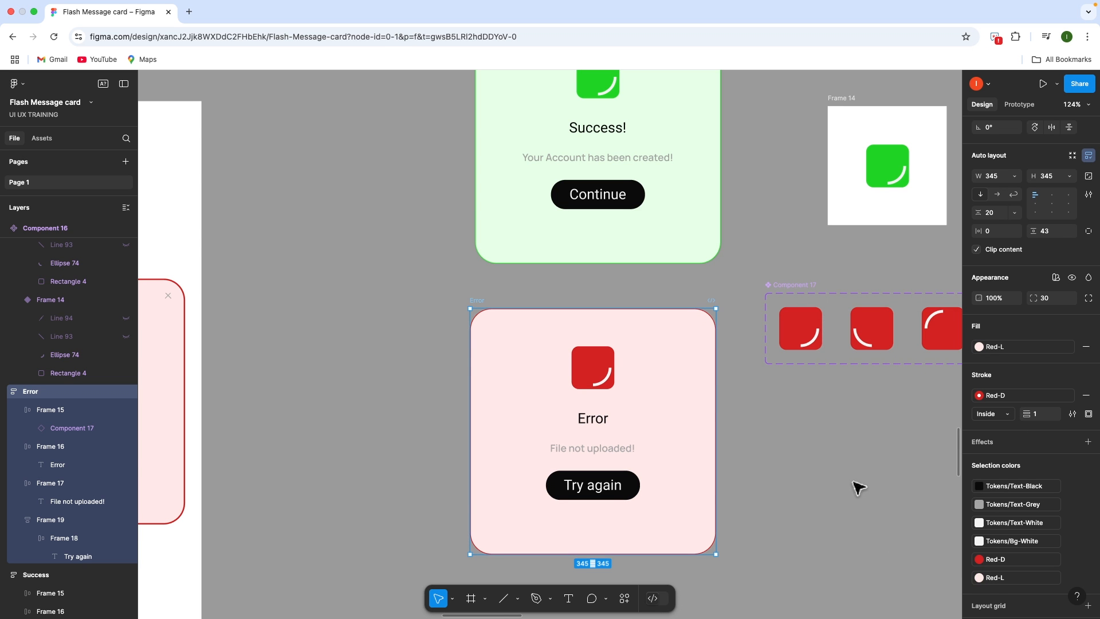
key(shift+1)
scroll(802, 515, up, 1)
click(589, 482)
Remove the Error card copy from the iPhone frame
key(Delete)
click(720, 363)
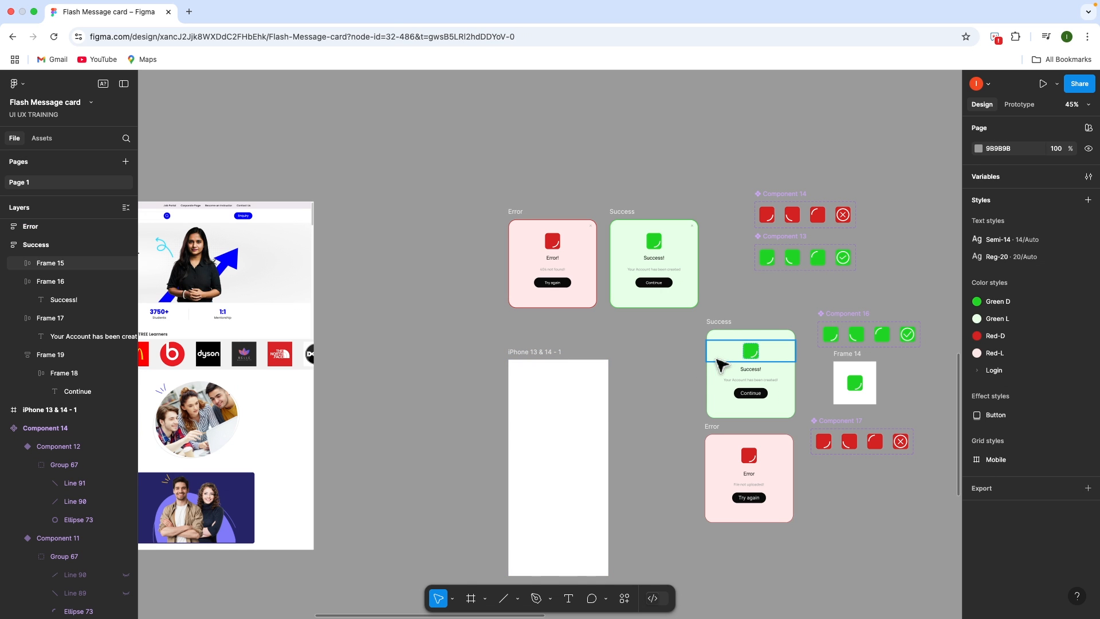
click(826, 487)
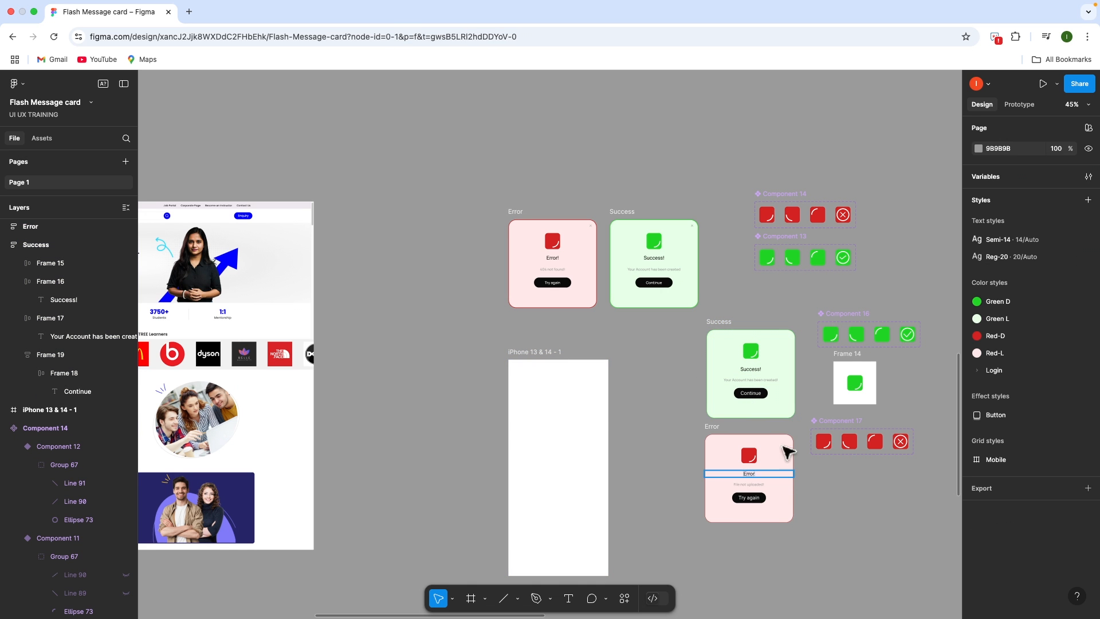
Link the Try again button to the Success card on click with an instant transition
click(1032, 108)
scroll(742, 513, up, 5)
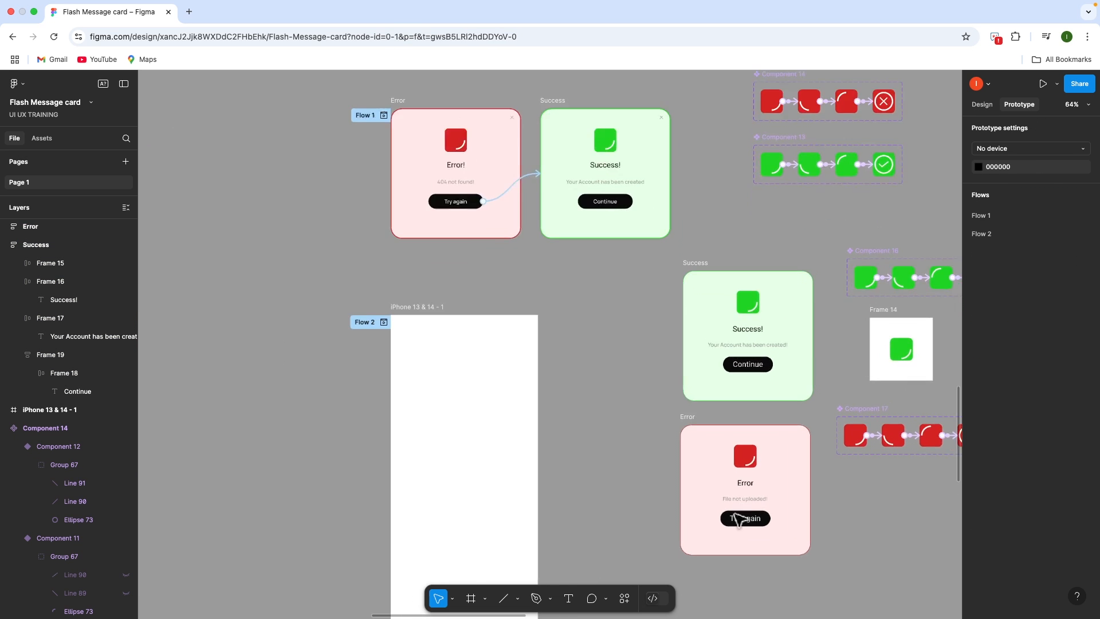
double_click(737, 520)
drag(749, 511, 721, 314)
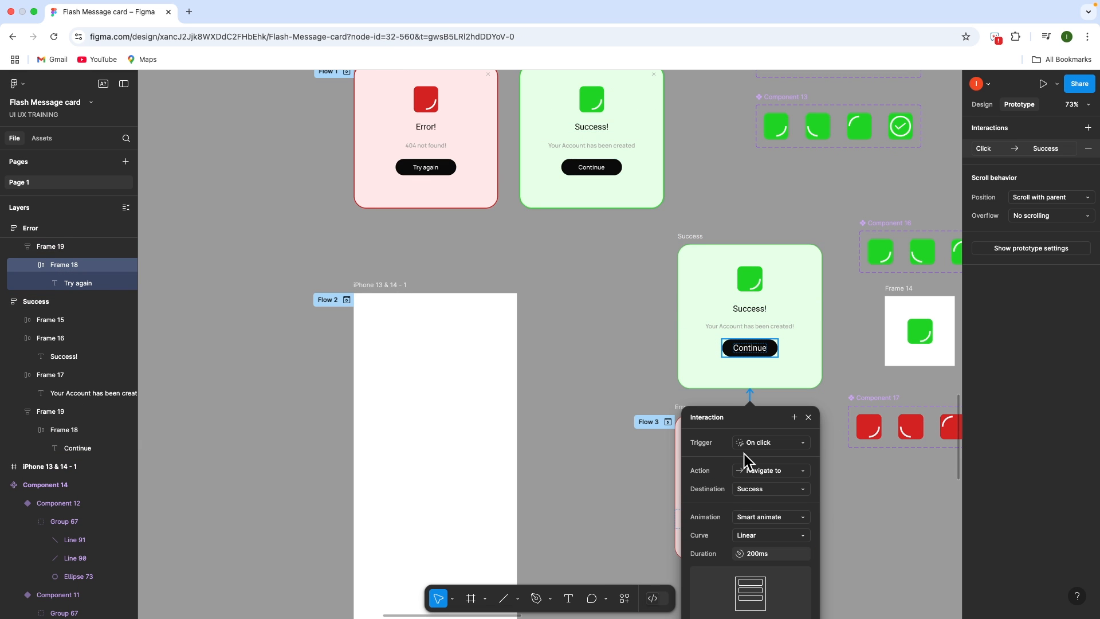
click(762, 517)
click(771, 492)
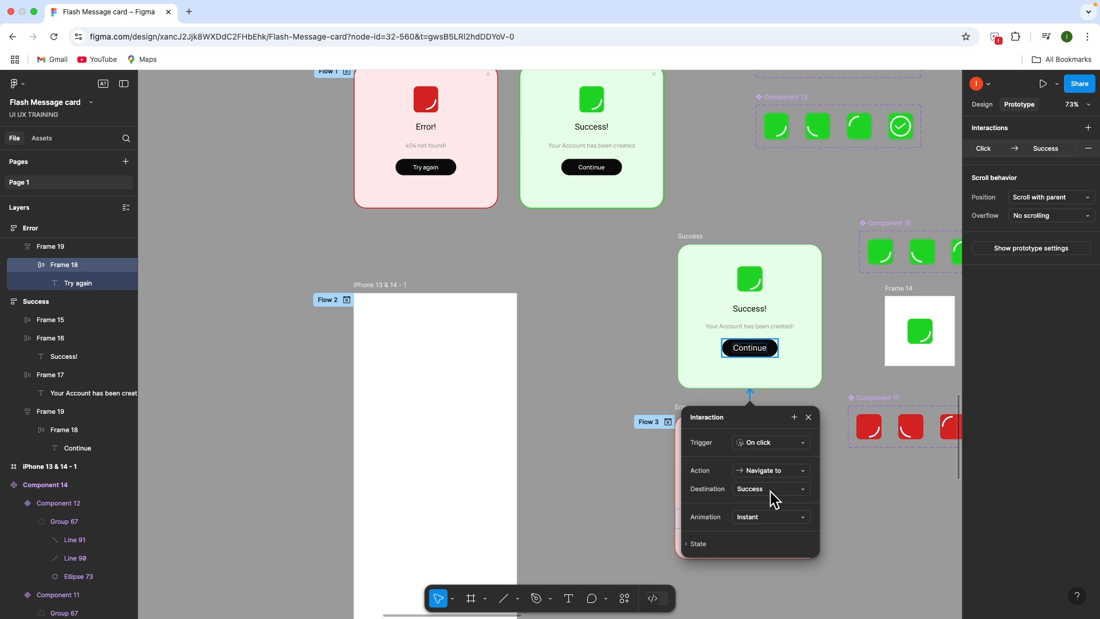
click(578, 466)
scroll(659, 367, down, 5)
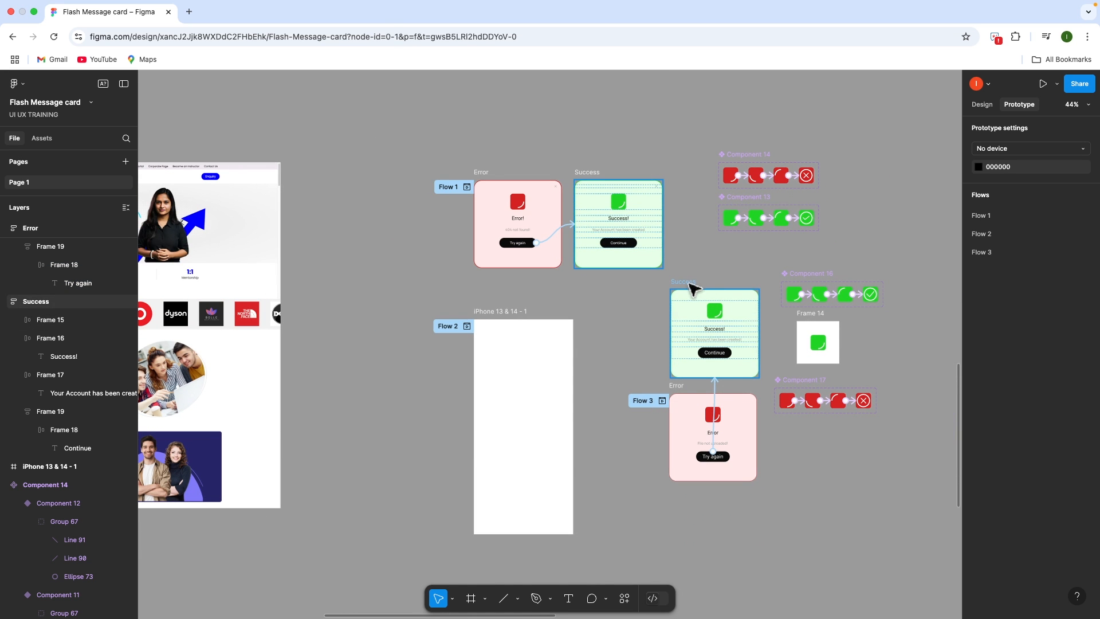
Copy the Success card into the iPhone 13 & 14 - 1 frame and preview Flow 2
click(693, 297)
drag(693, 310, 509, 404)
click(599, 307)
click(508, 313)
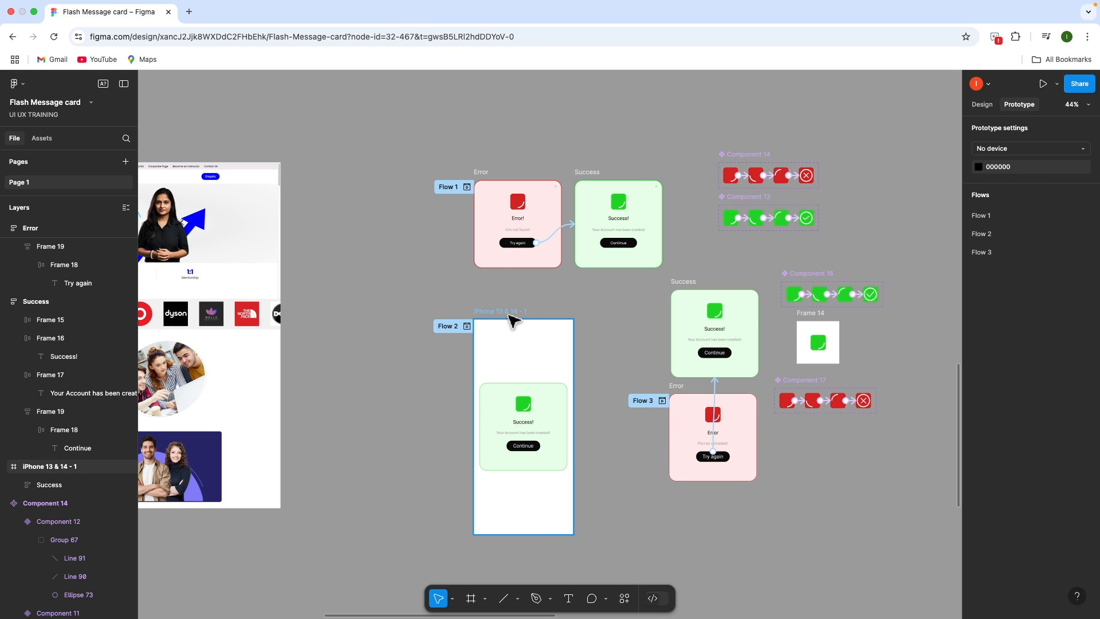
key(shift+space)
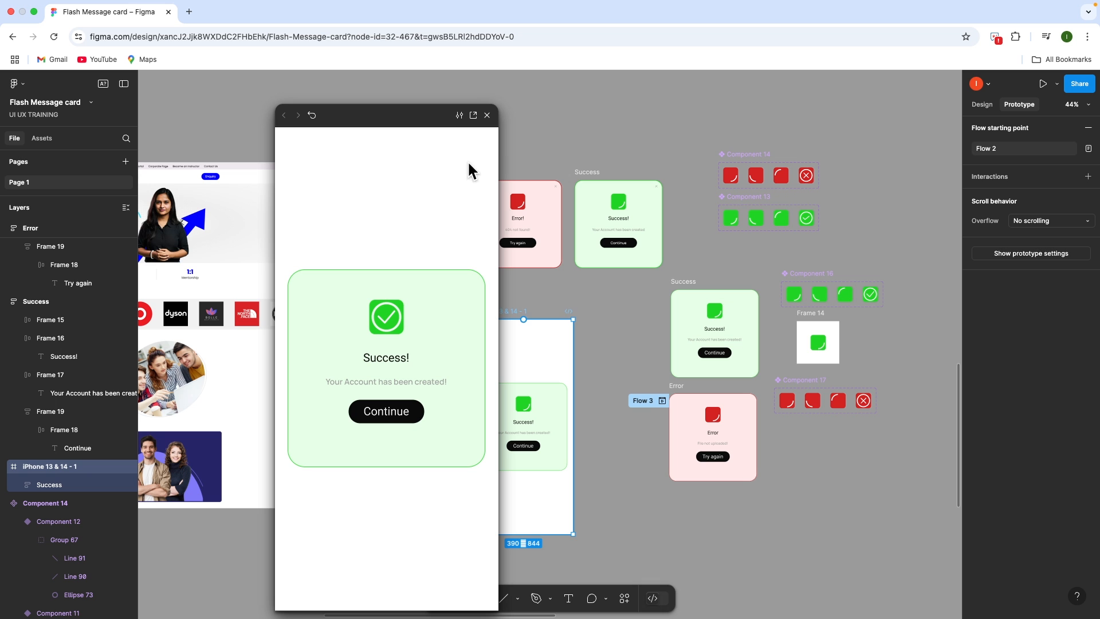
click(487, 115)
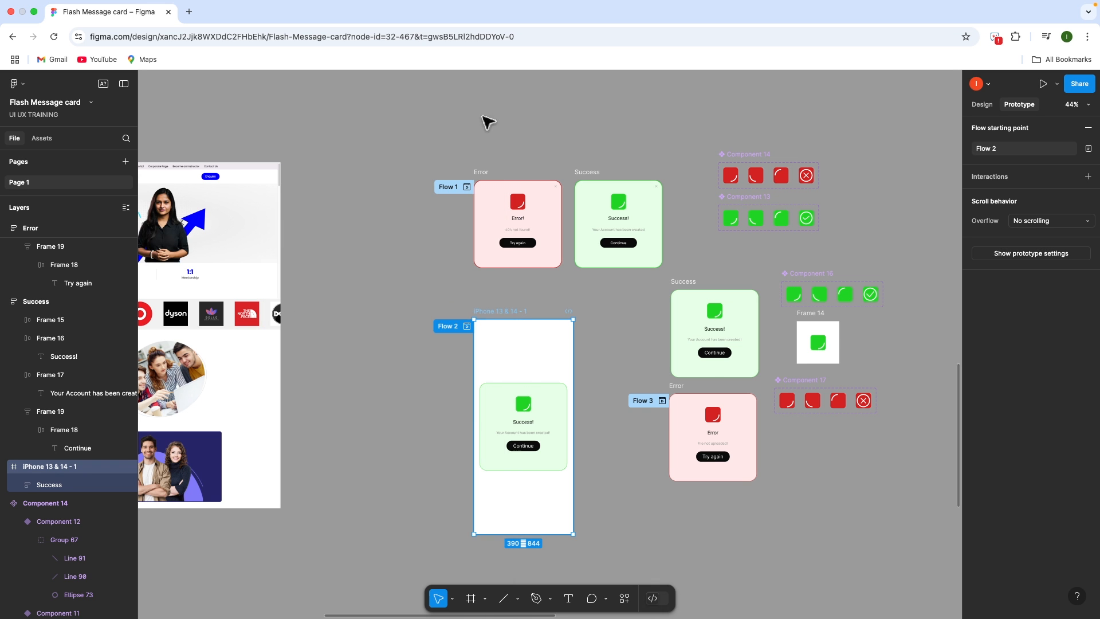
Swap that copy for a copy of the Error card and preview Flow 2 again
click(523, 394)
key(Delete)
drag(683, 394, 541, 412)
click(506, 313)
key(shift+space)
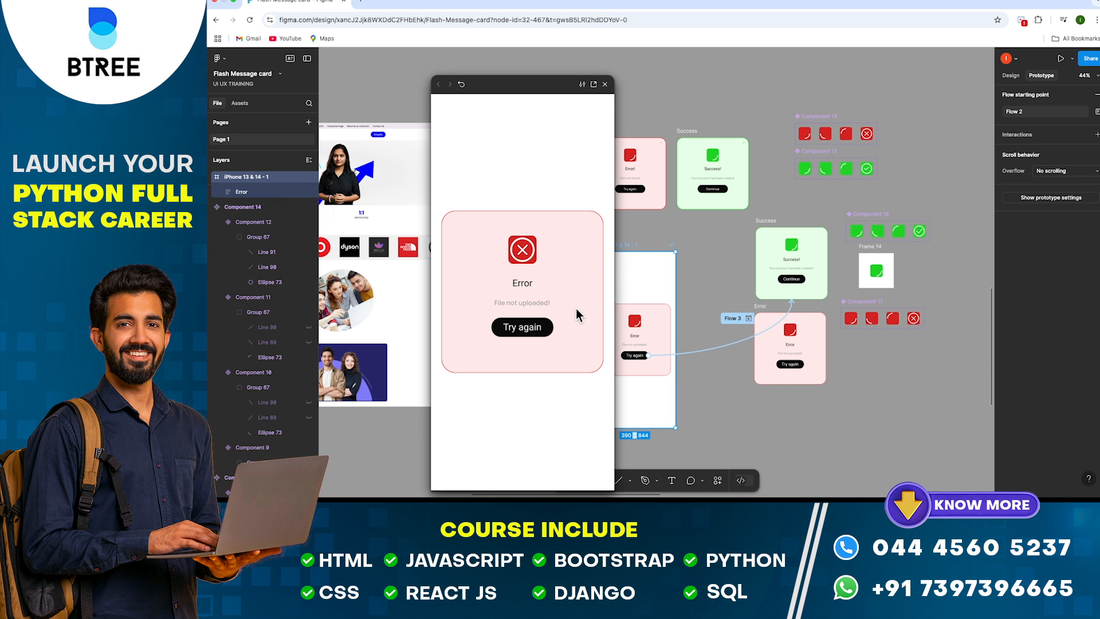
Confirm in the Flow 2 preview that Try again leads to the Success card
click(543, 322)
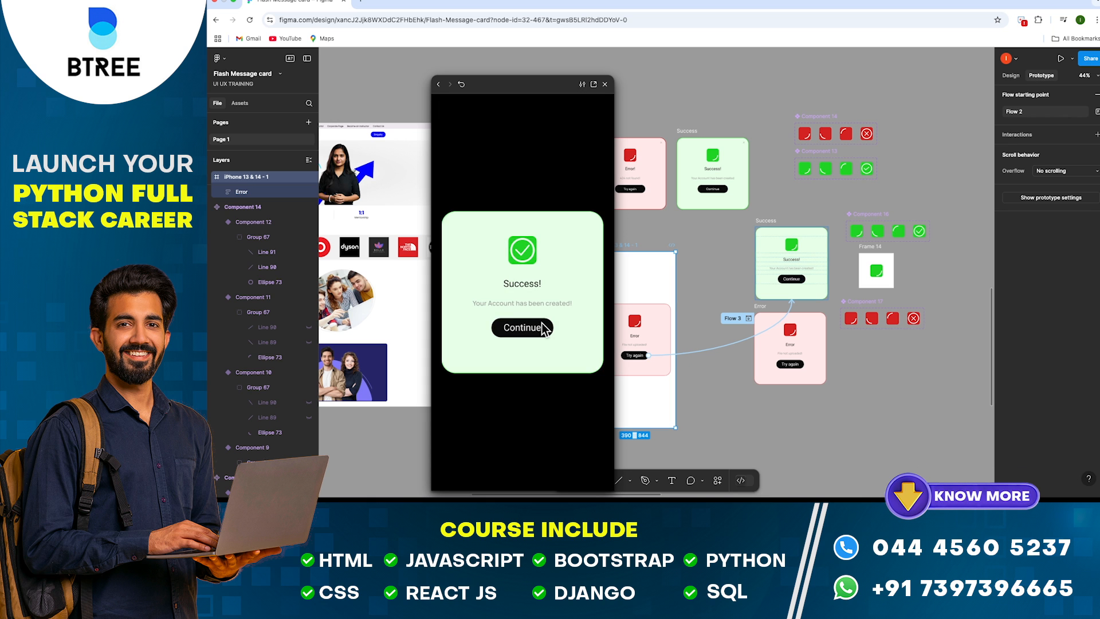
click(610, 85)
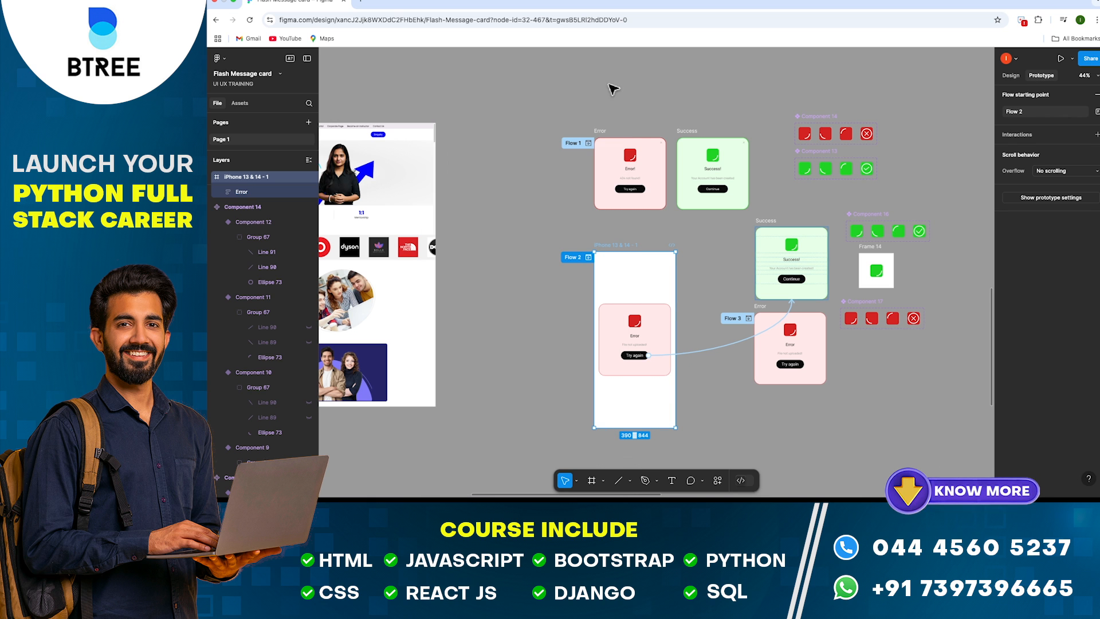
click(693, 268)
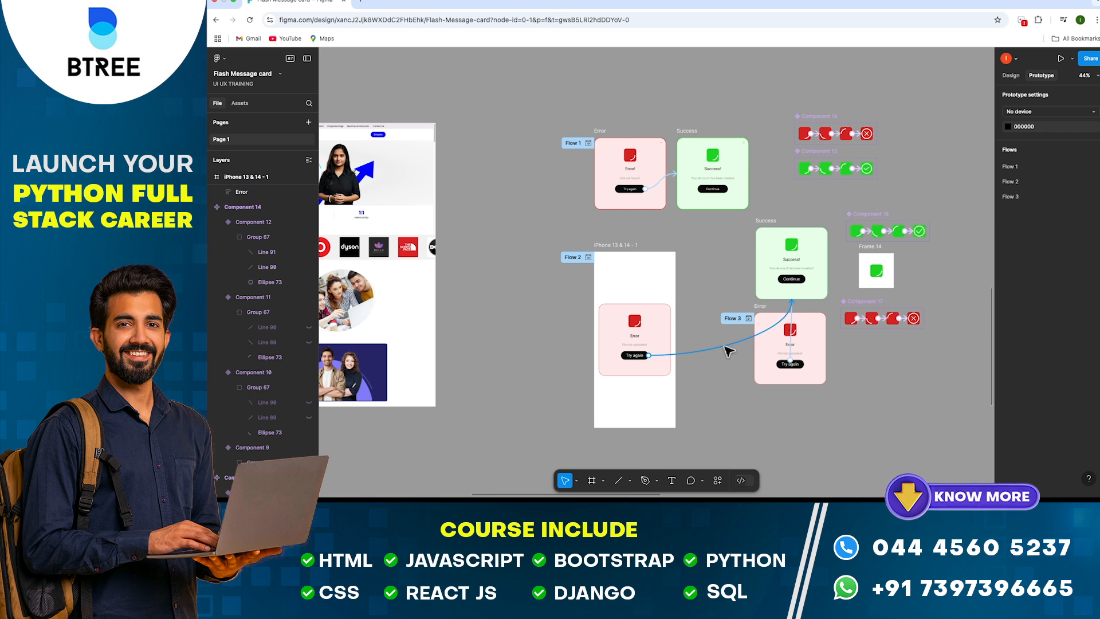
Delete the Flow 3 click interaction from the Error card
click(727, 348)
scroll(803, 334, up, 5)
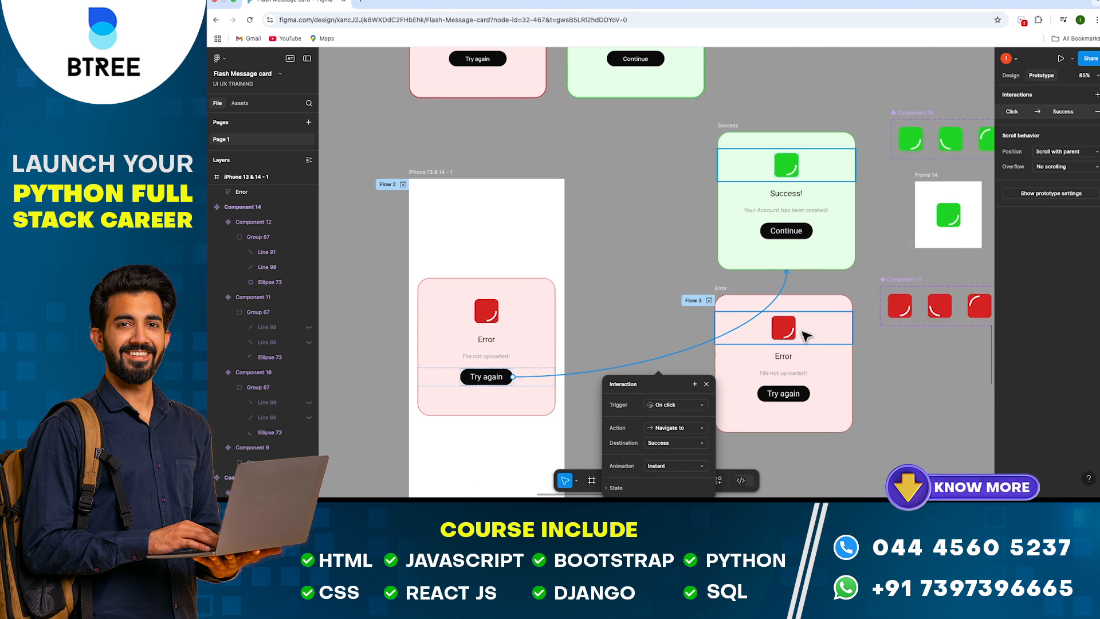
key(Escape)
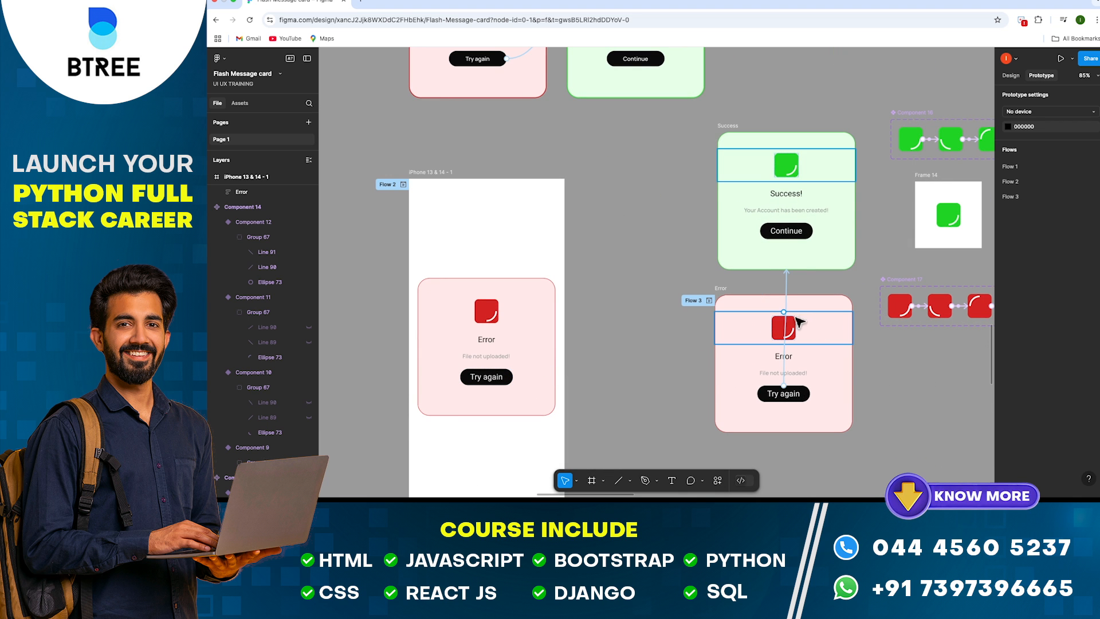
click(787, 321)
key(Delete)
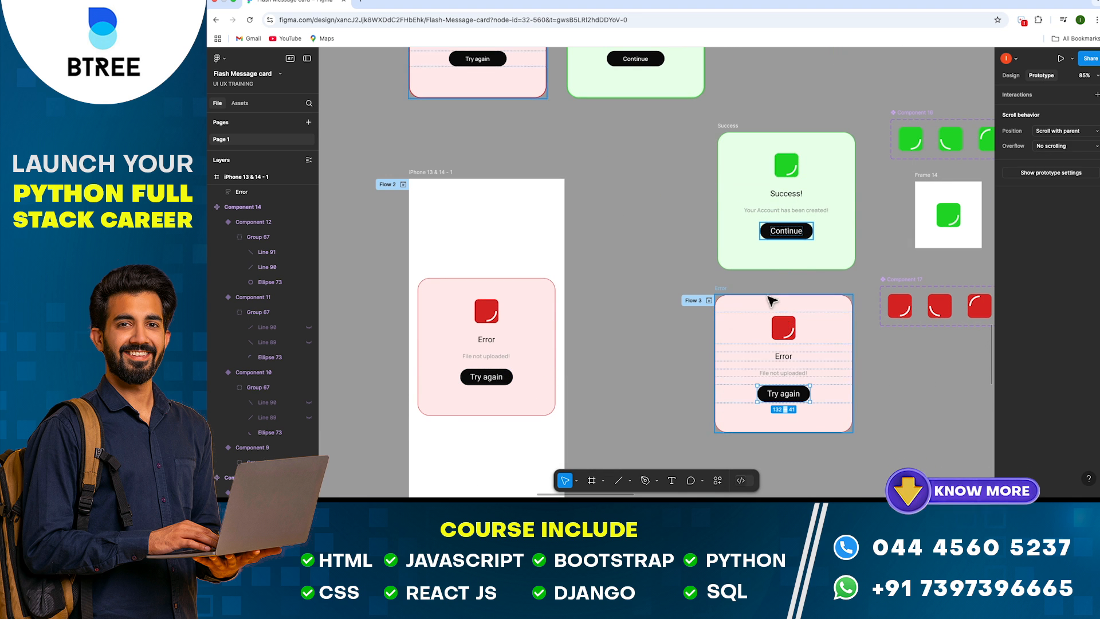
Select both the Error and Success cards together and show their design properties
click(732, 291)
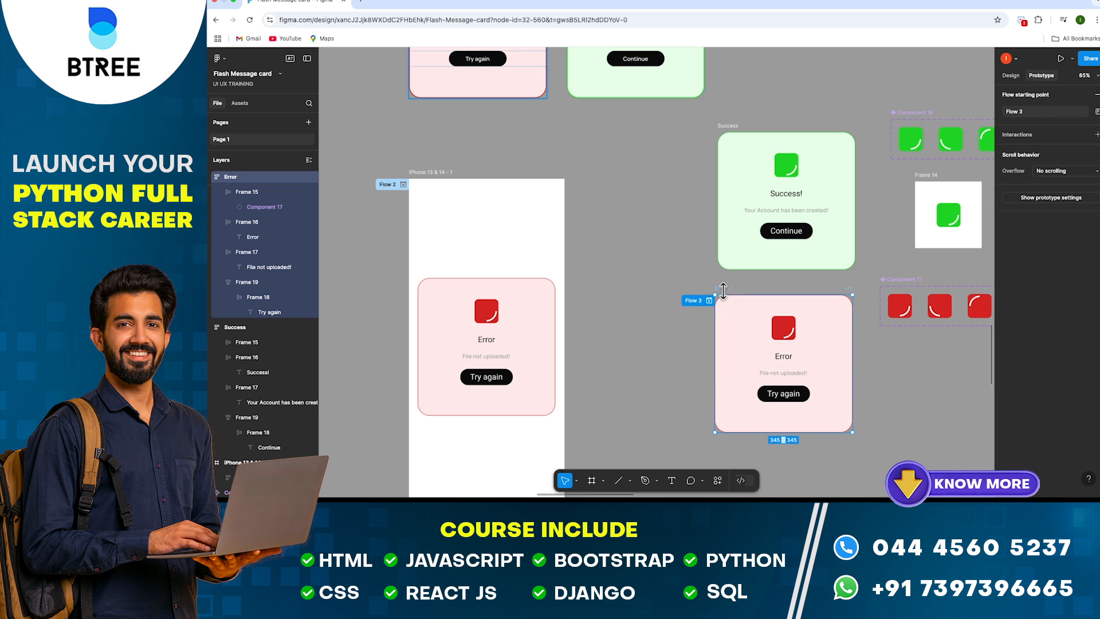
shift+click(732, 136)
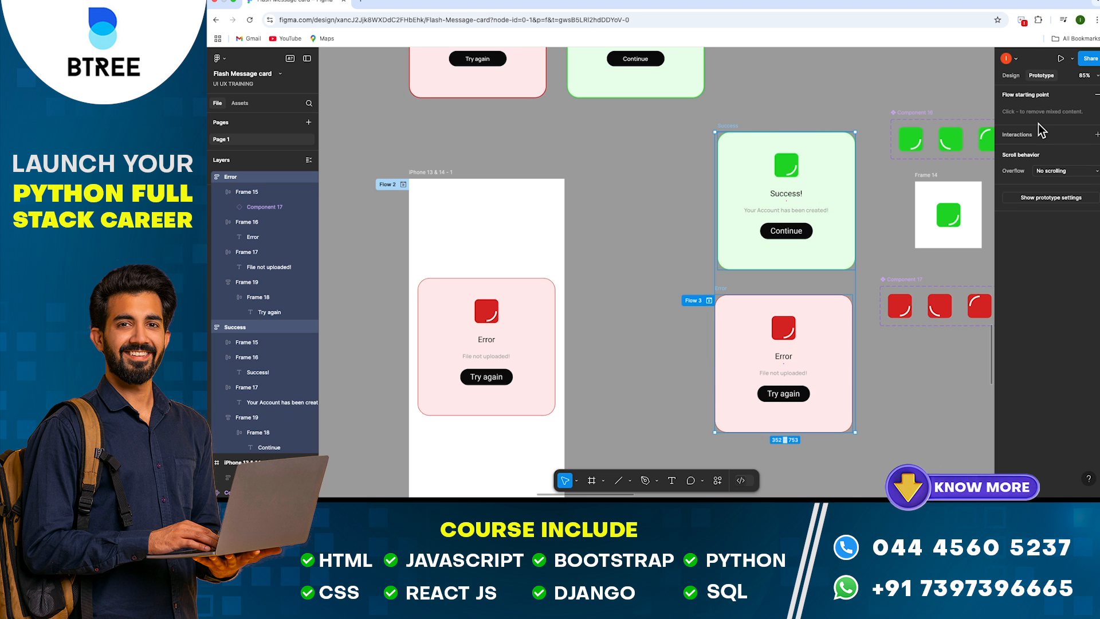
click(1007, 74)
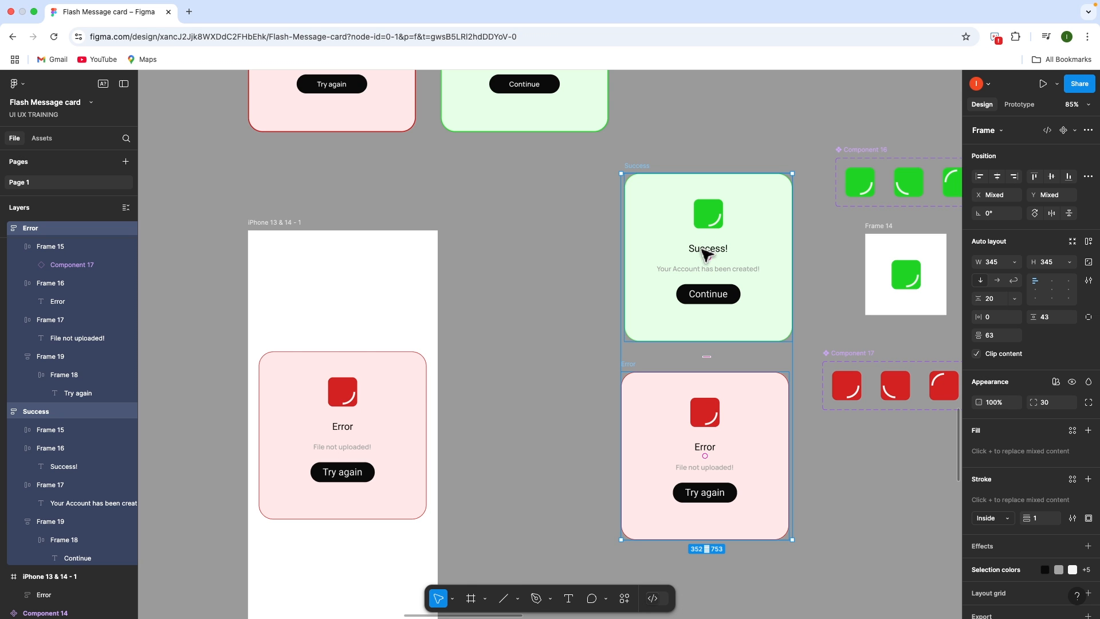
Combine the selected Success and Error cards into a component set
key(super+r)
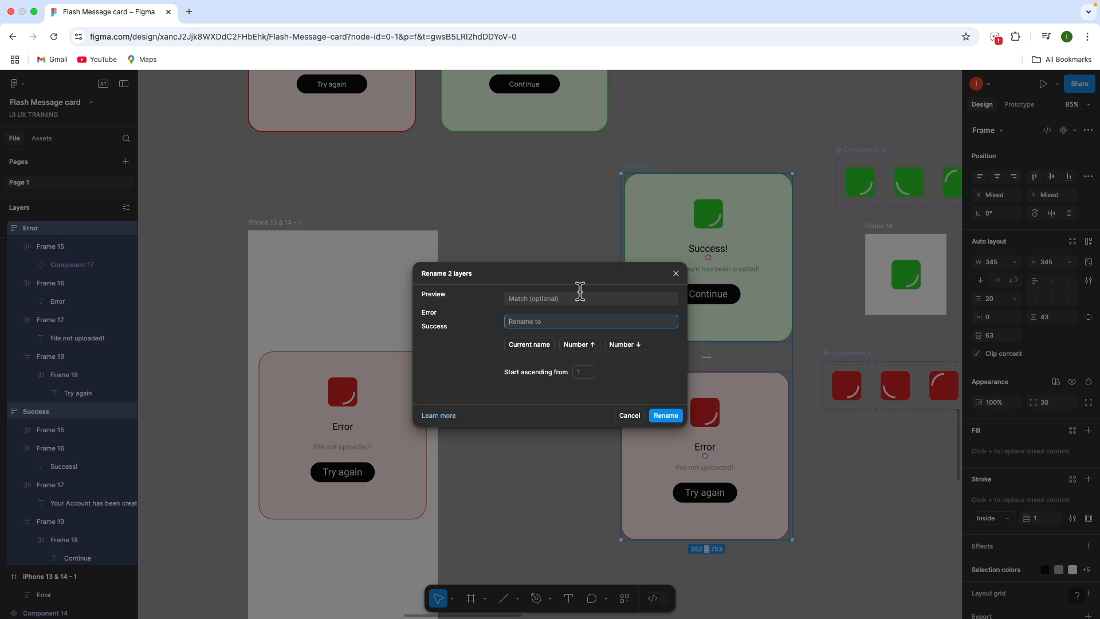
click(676, 274)
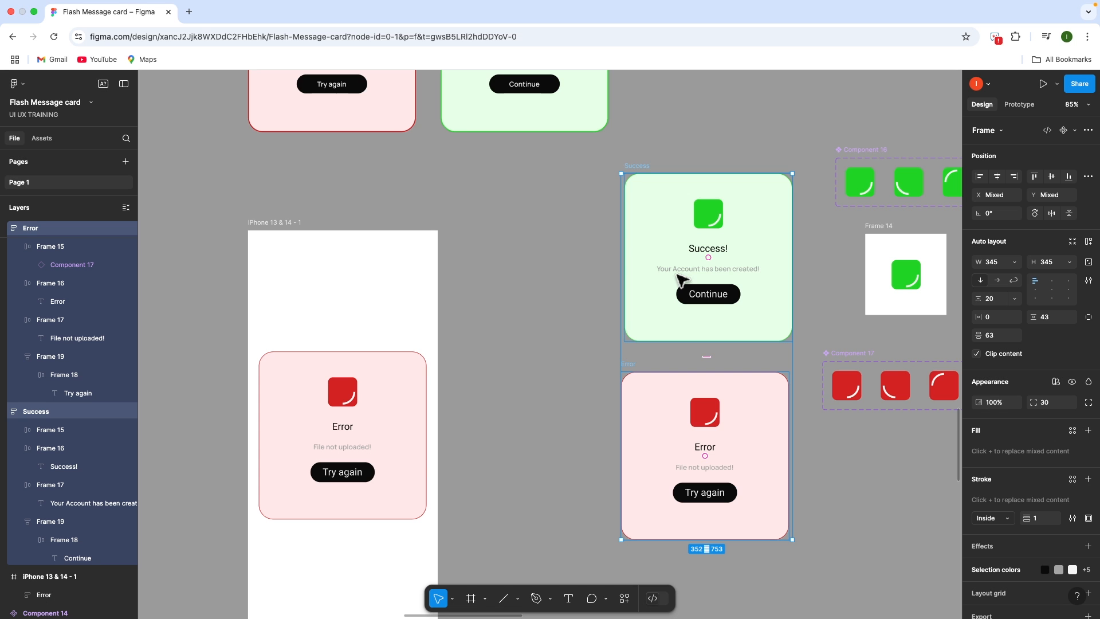
click(1075, 131)
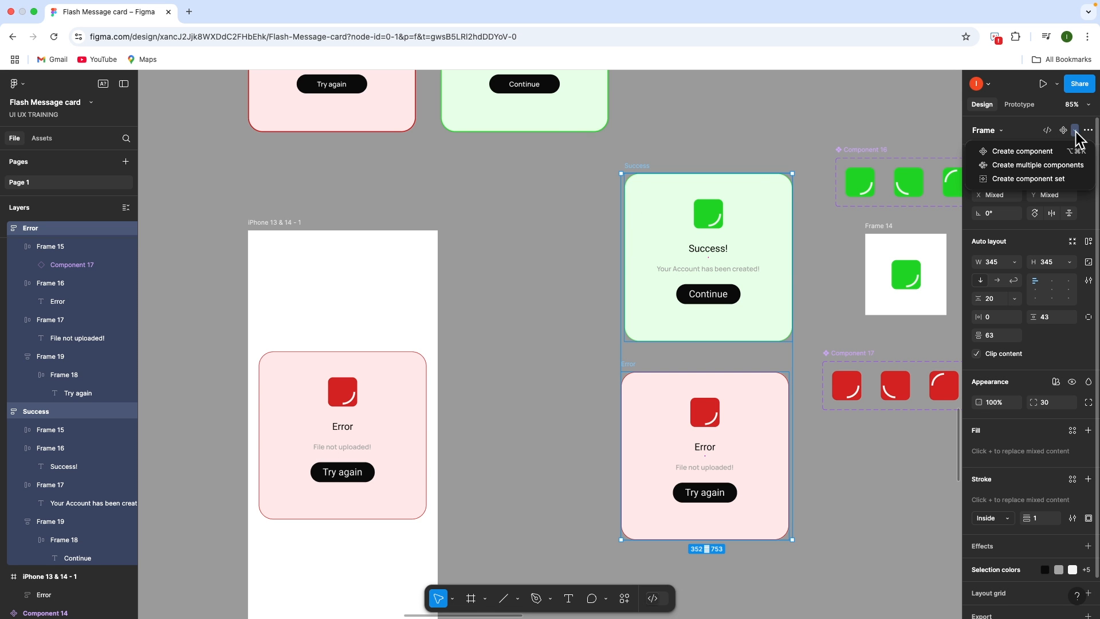
click(1056, 179)
Rename the new component set to 'Flash Cards'
double_click(640, 156)
text(Fla)
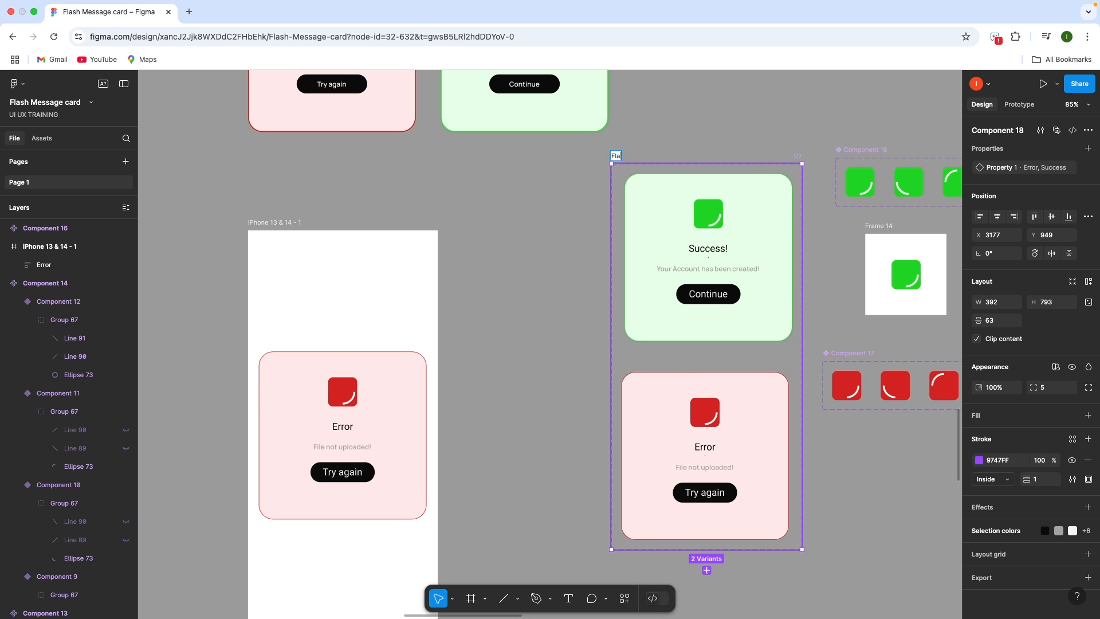
text(sh Cards)
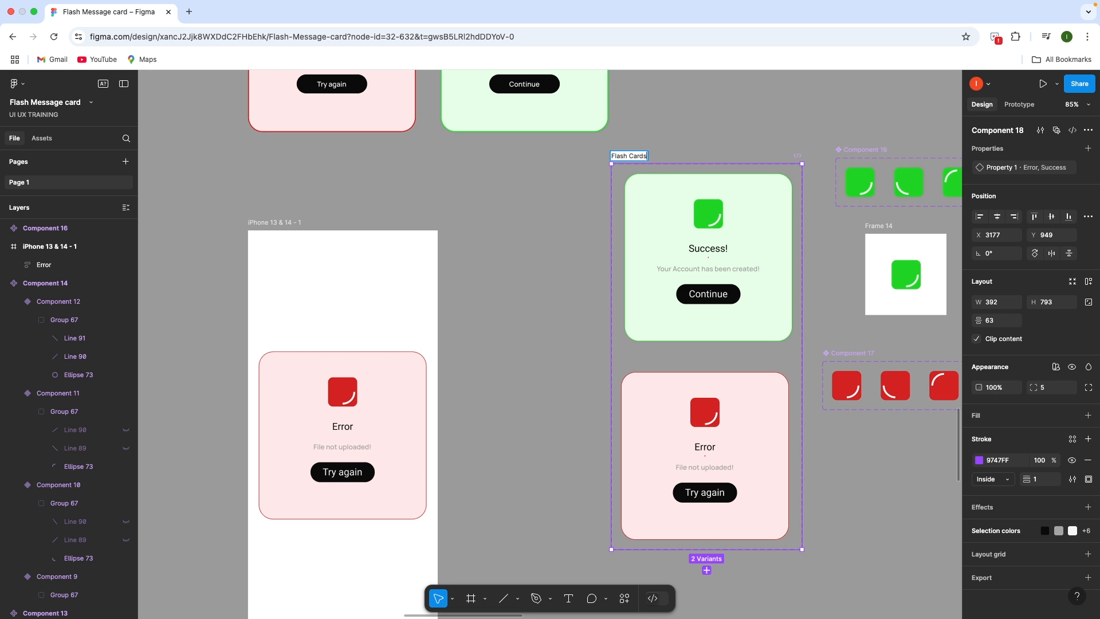
click(699, 131)
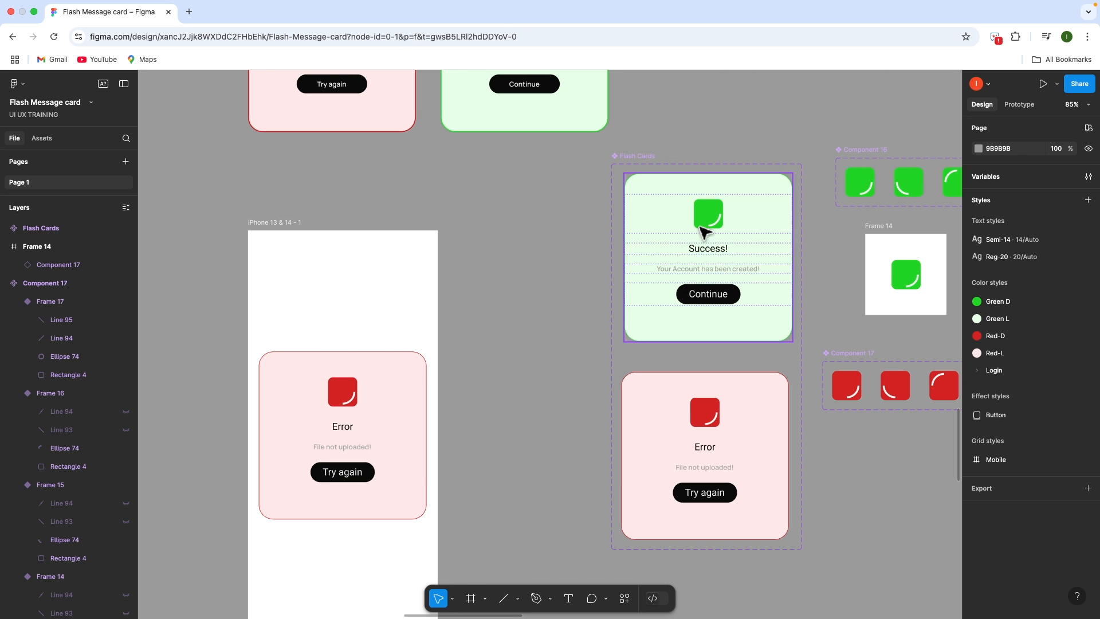
scroll(705, 233, down, 5)
Place a Flash Cards instance from the file's own assets below the component set
click(42, 138)
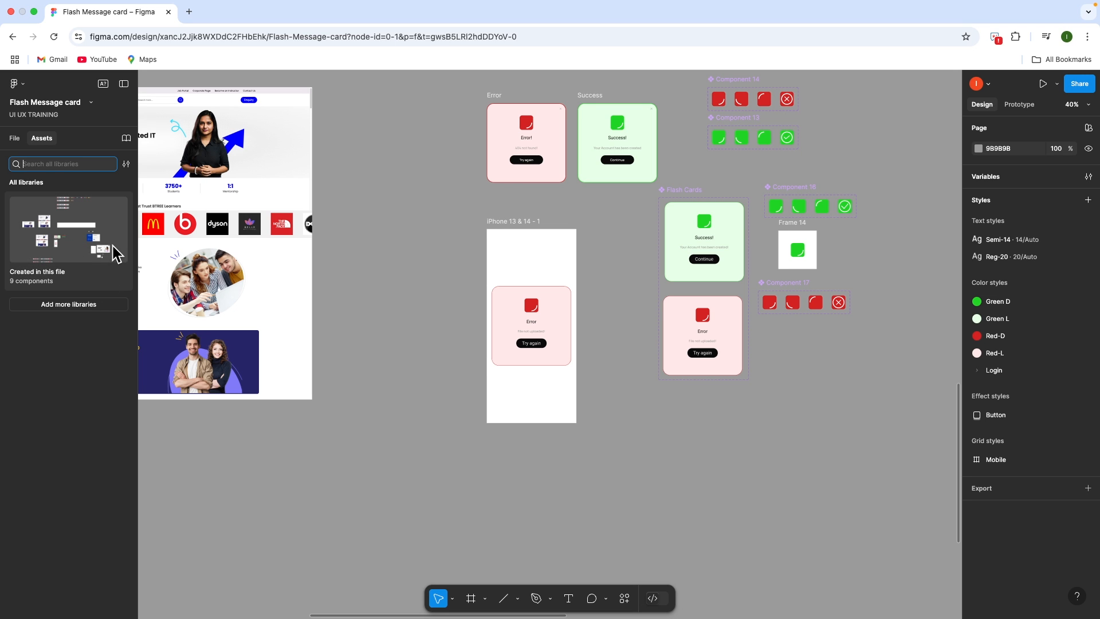
click(90, 226)
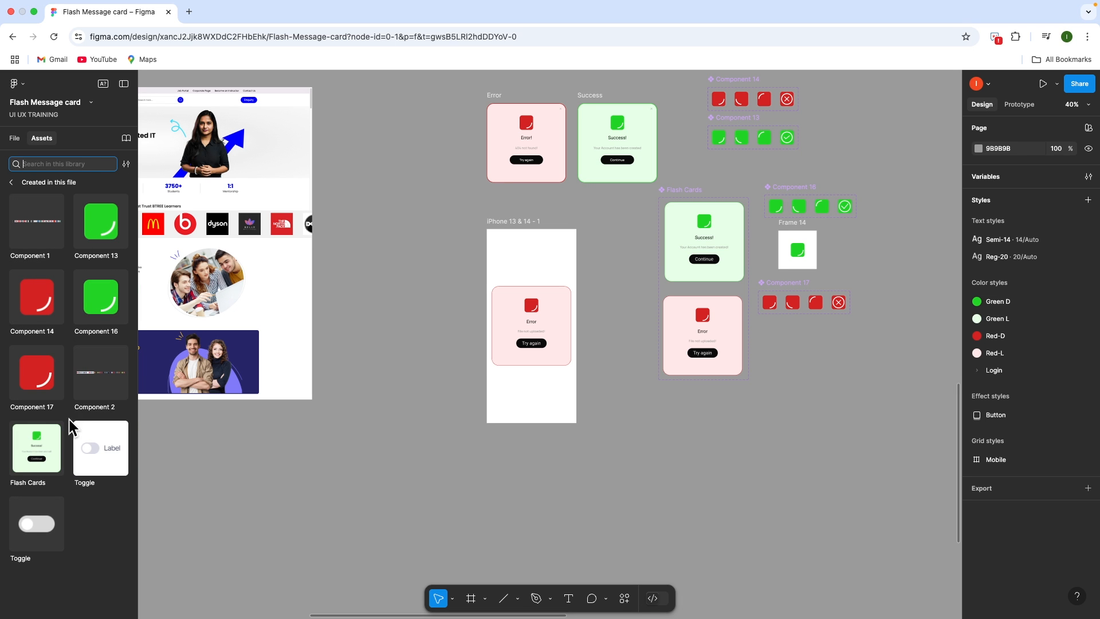
drag(54, 449, 768, 490)
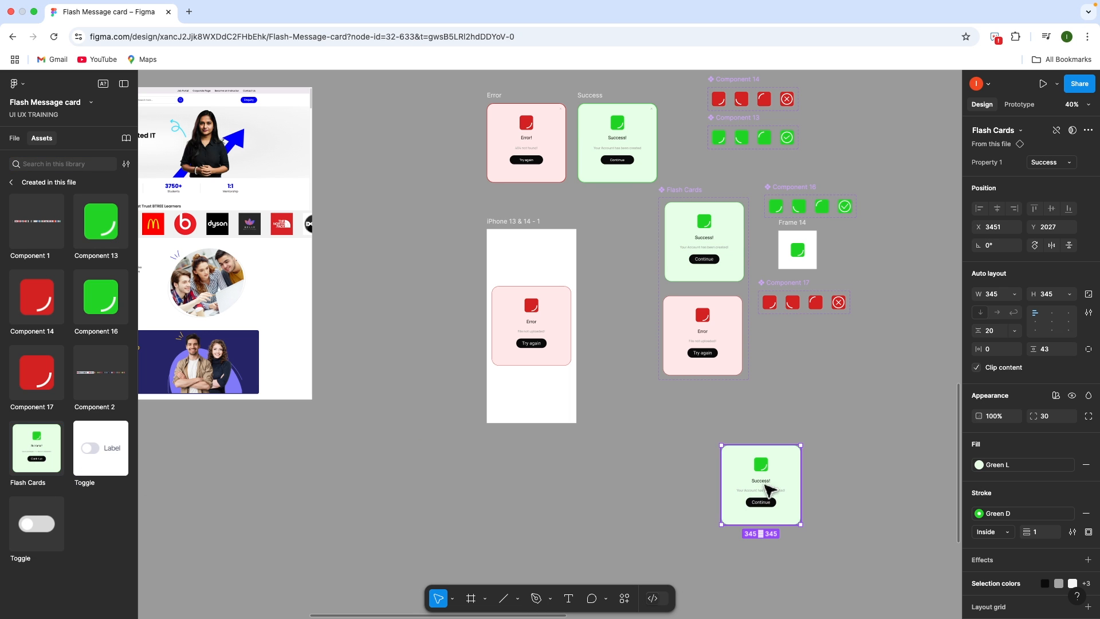
Switch the instance's Property 1 from Success to the Error variant
click(1057, 165)
click(1045, 149)
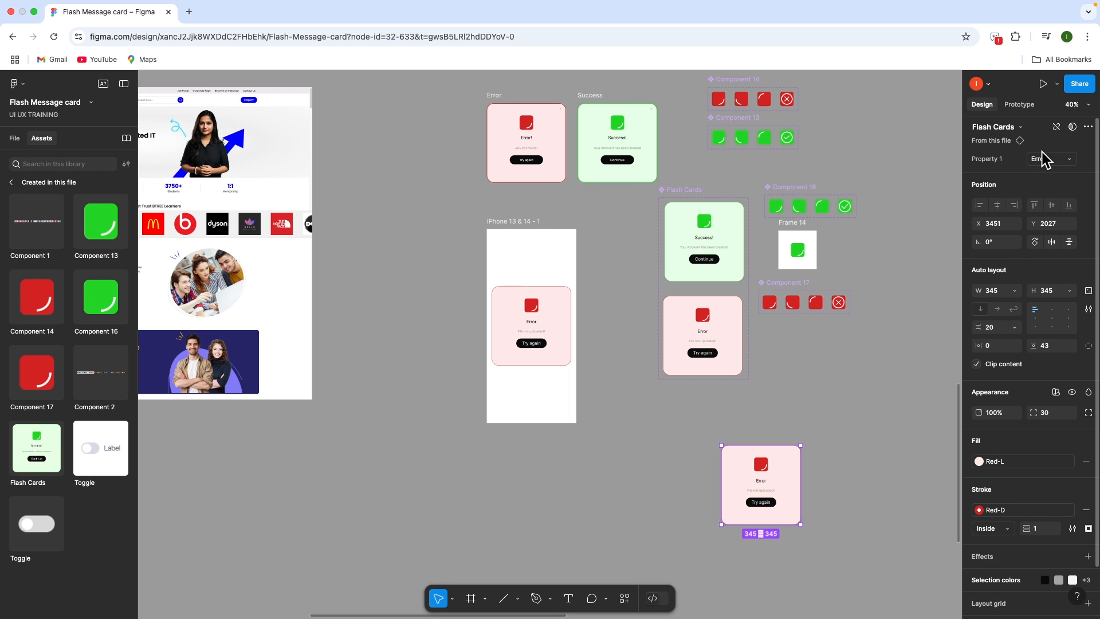
scroll(795, 480, up, 5)
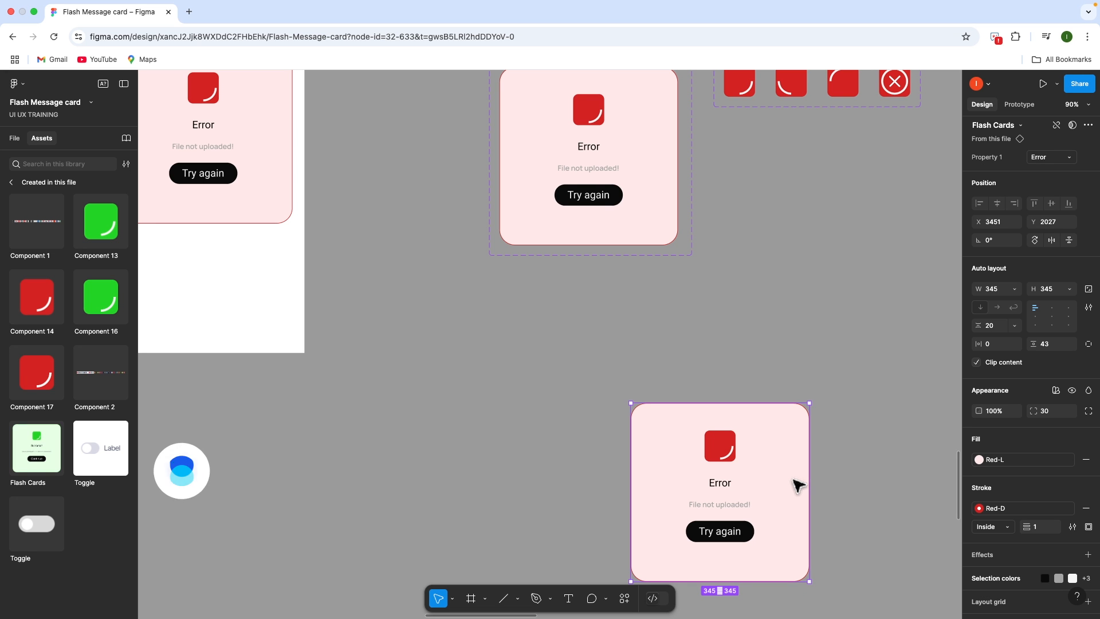
scroll(798, 486, down, 5)
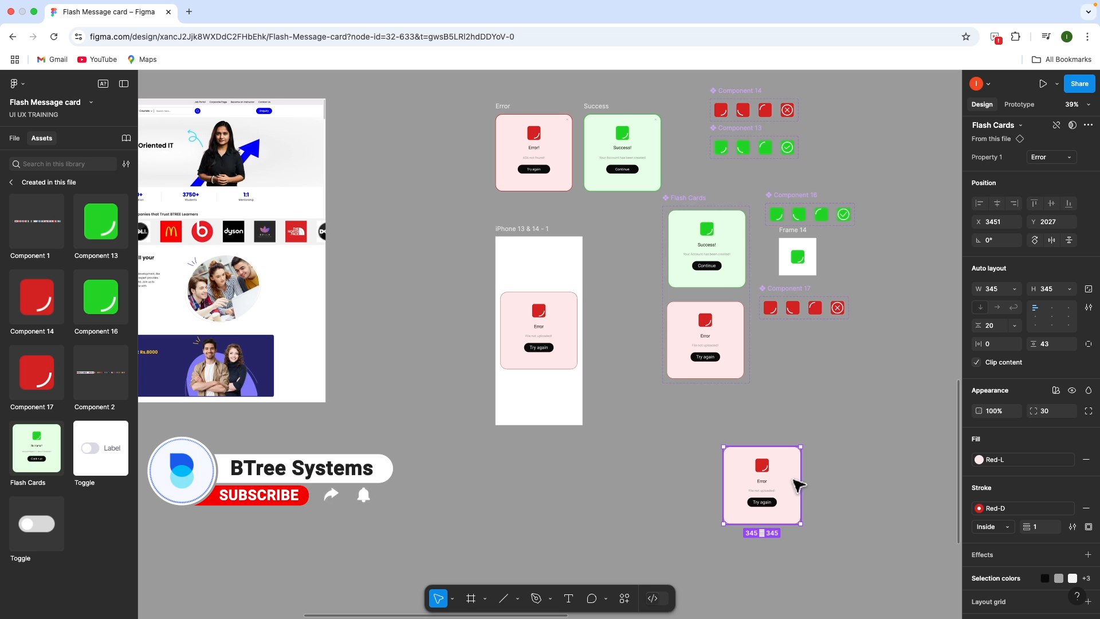